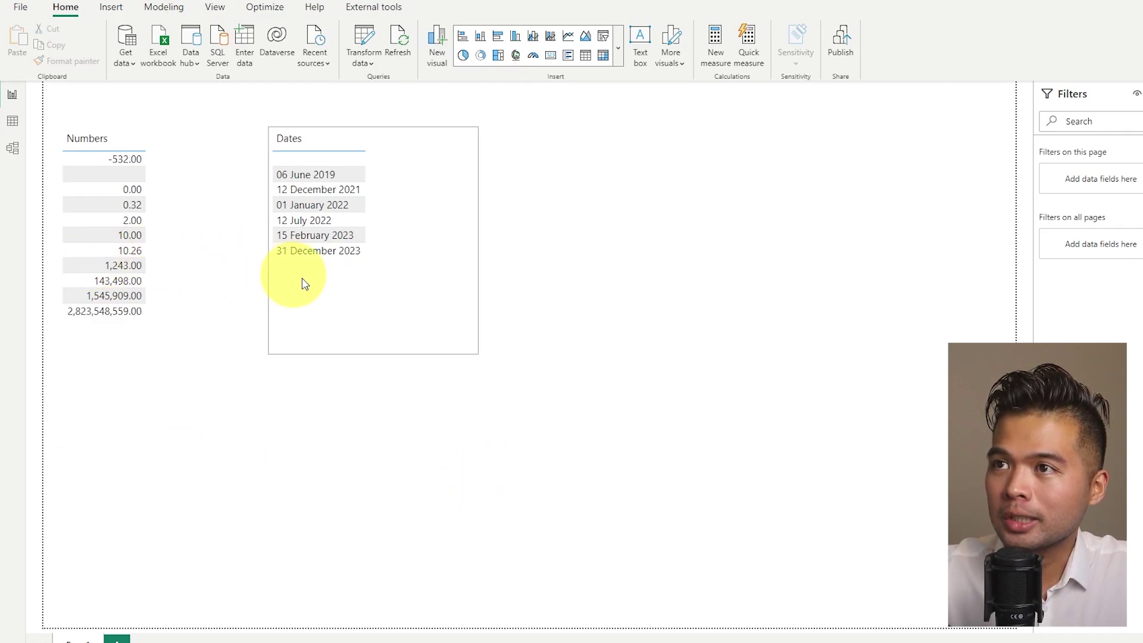
Step: Move the Dates table visual slightly farther away from the Numbers table on the report page
{"action": "left_click_drag", "start_coordinate": [317, 328], "coordinate": [363, 339]}
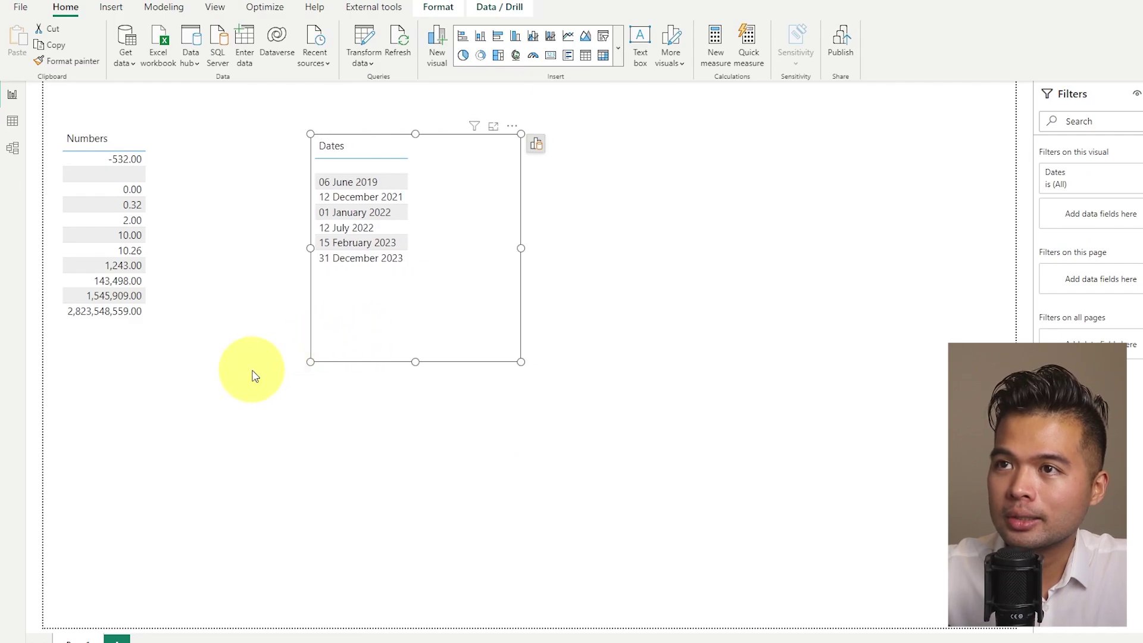
{"action": "scroll", "coordinate": [248, 375], "scroll_direction": "up", "scroll_amount": 2}
{"action": "scroll", "coordinate": [254, 375], "scroll_direction": "up", "scroll_amount": 1}
{"action": "left_click_drag", "start_coordinate": [296, 365], "coordinate": [308, 413]}
{"action": "left_click_drag", "start_coordinate": [541, 476], "coordinate": [528, 533]}
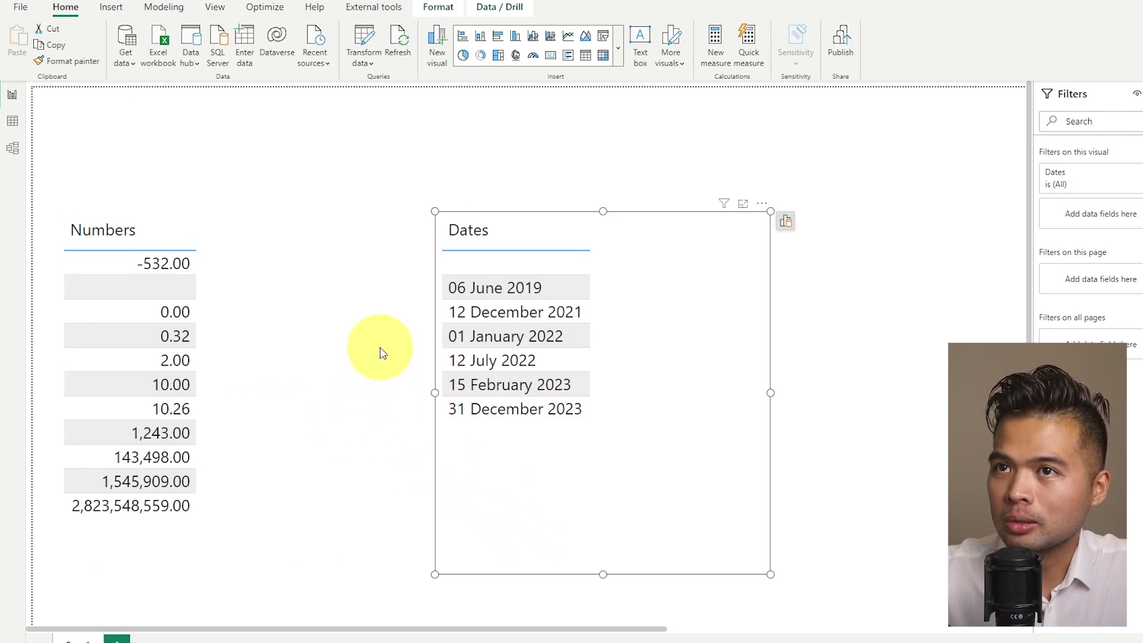
Step: Examine the Numbers and Dates columns in the underlying table data, and return to the report page
{"action": "left_click", "coordinate": [14, 123]}
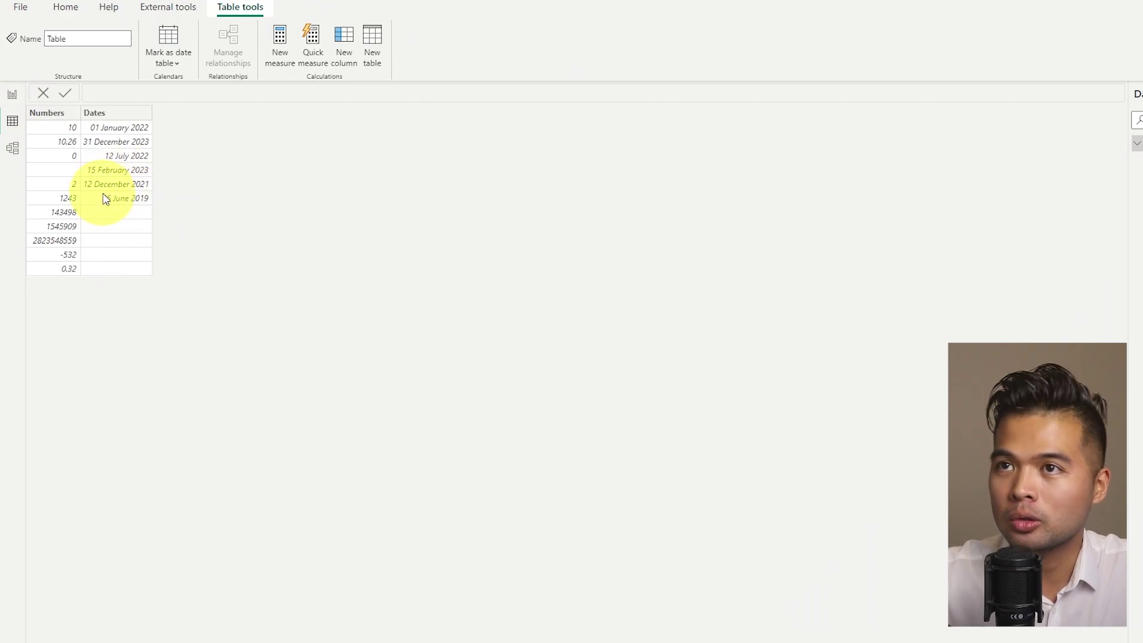
{"action": "left_click", "coordinate": [13, 105]}
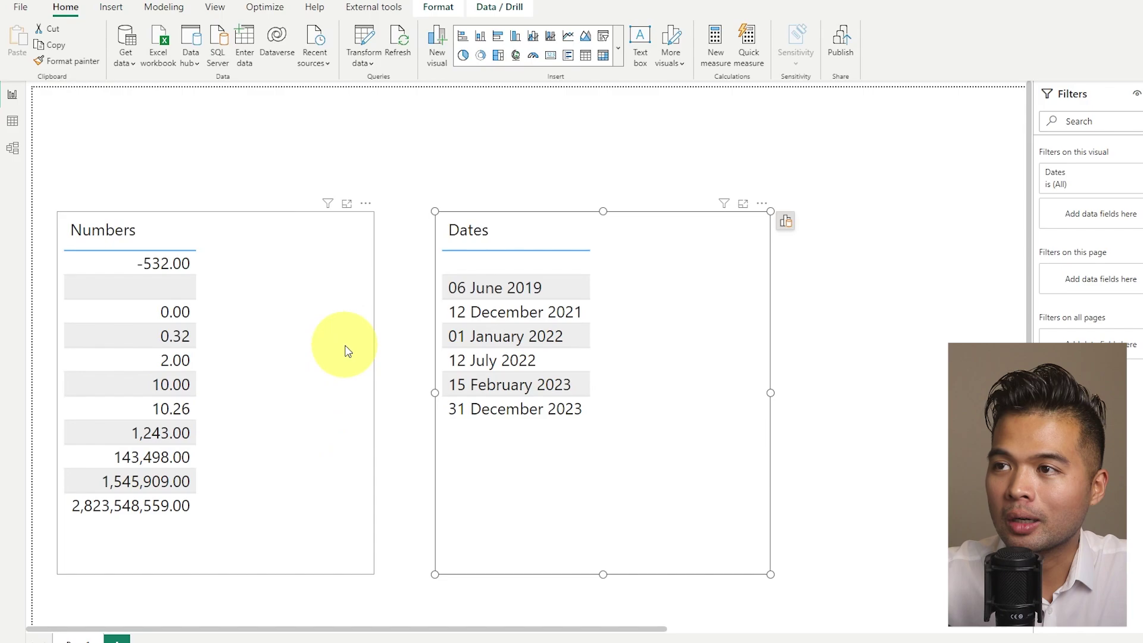
Step: With the Numbers visual selected, create a new measure in Table named Number Formatted
{"action": "left_click", "coordinate": [366, 355]}
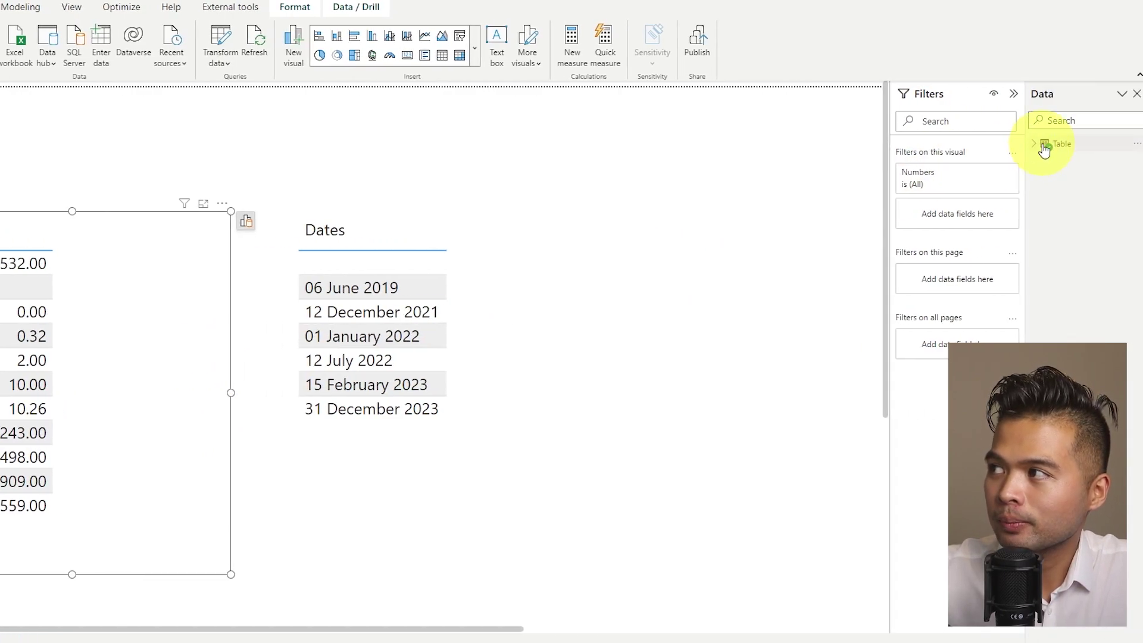
{"action": "right_click", "coordinate": [1131, 148]}
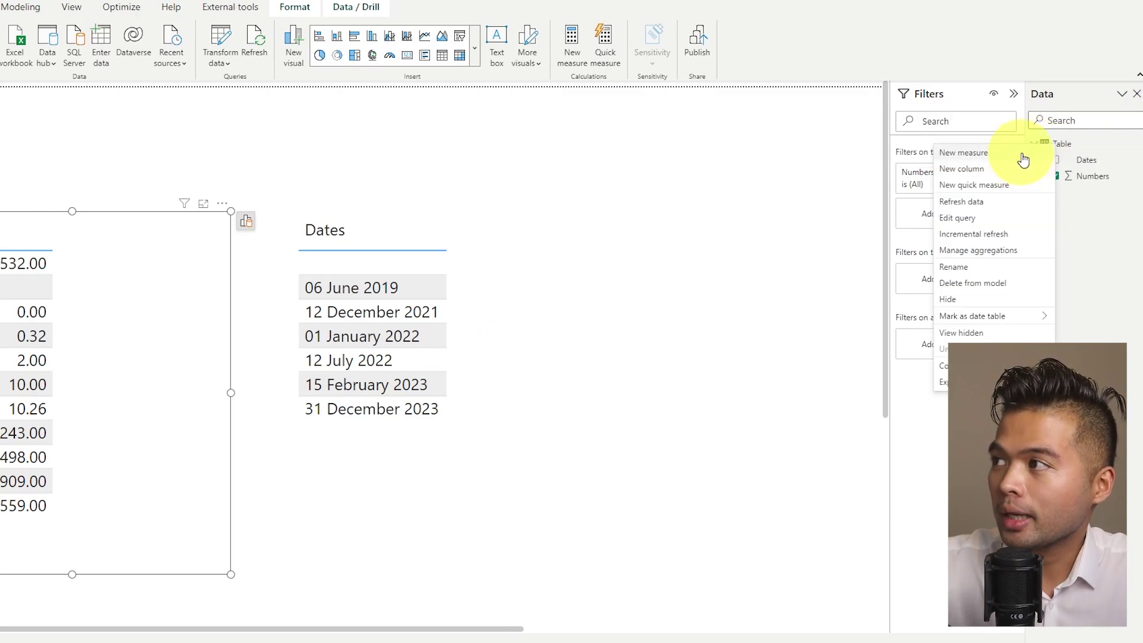
{"action": "left_click", "coordinate": [1024, 155]}
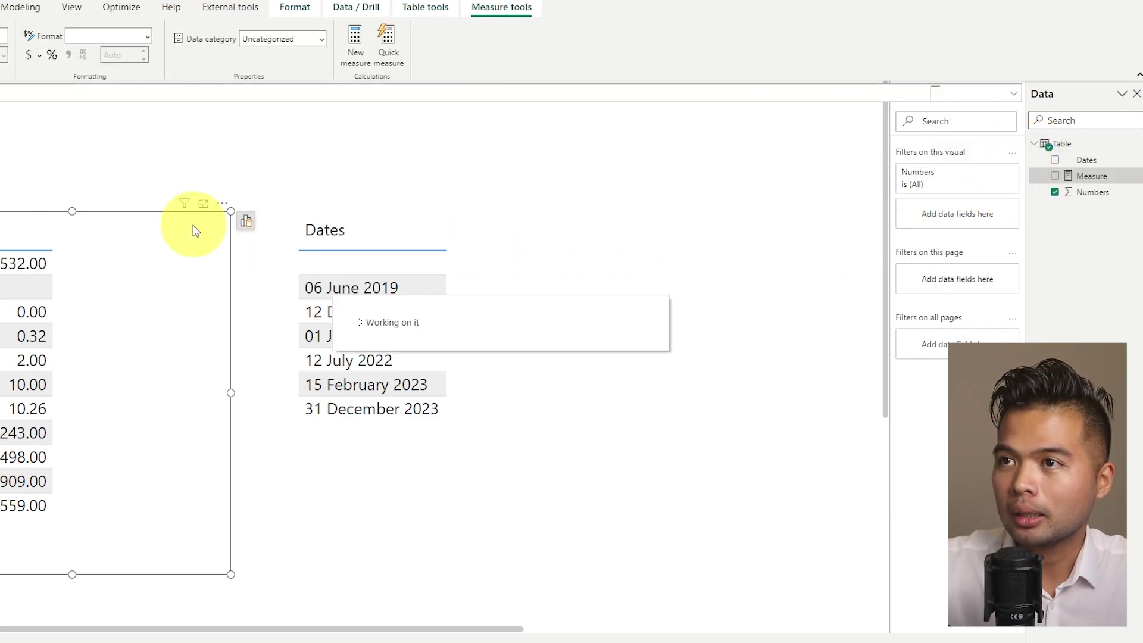
{"action": "type", "text": "Number Forma"}
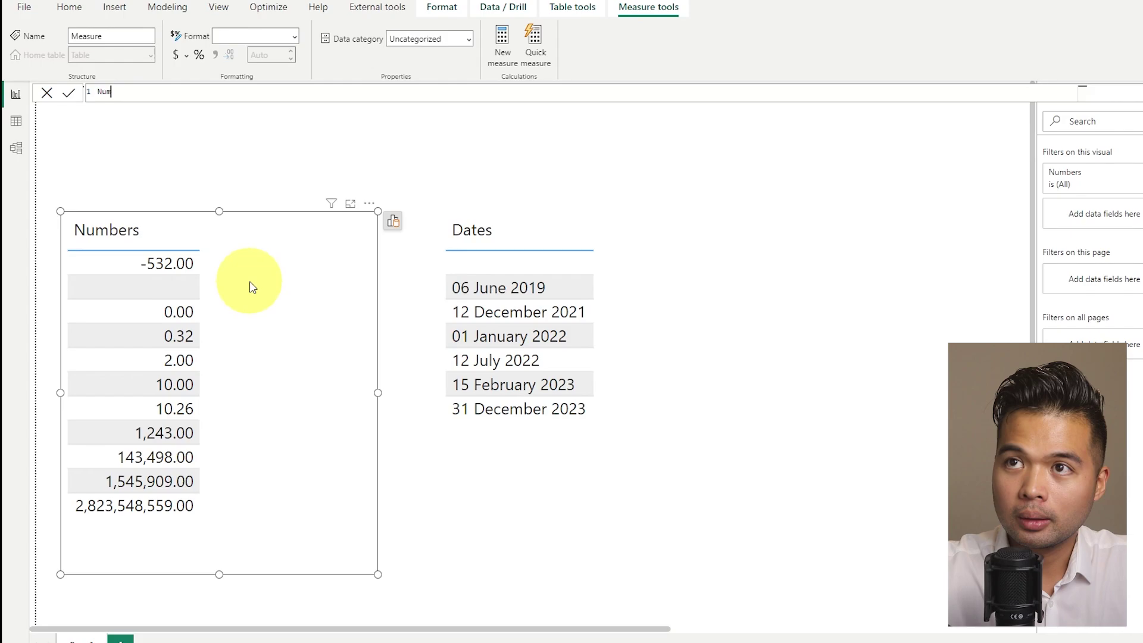
{"action": "type", "text": "tte"}
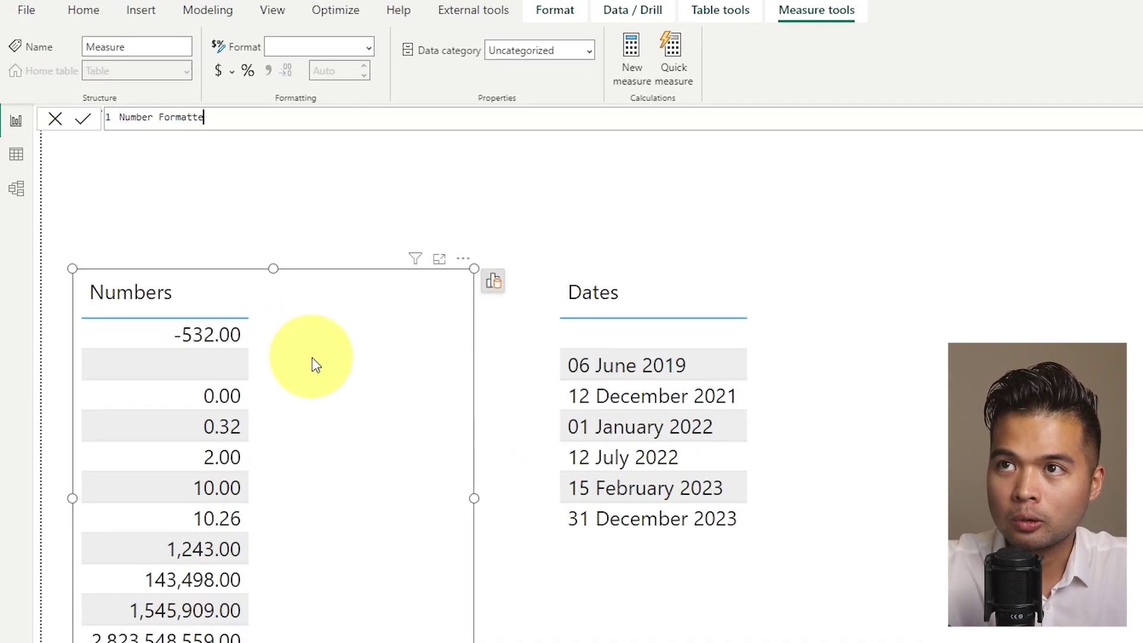
{"action": "type", "text": "d = "}
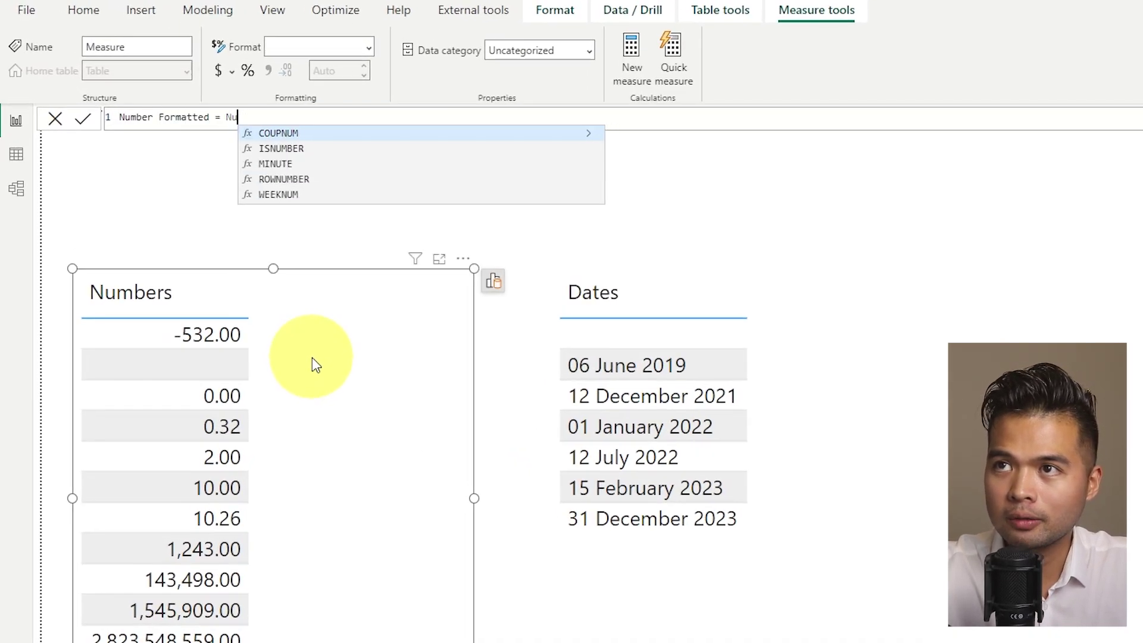
Step: Define the Number Formatted measure as SUM('Table'[Numbers]) and add it to the Numbers table visual
{"action": "type", "text": "SUM("}
{"action": "key", "text": "Down"}
{"action": "key", "text": "Down"}
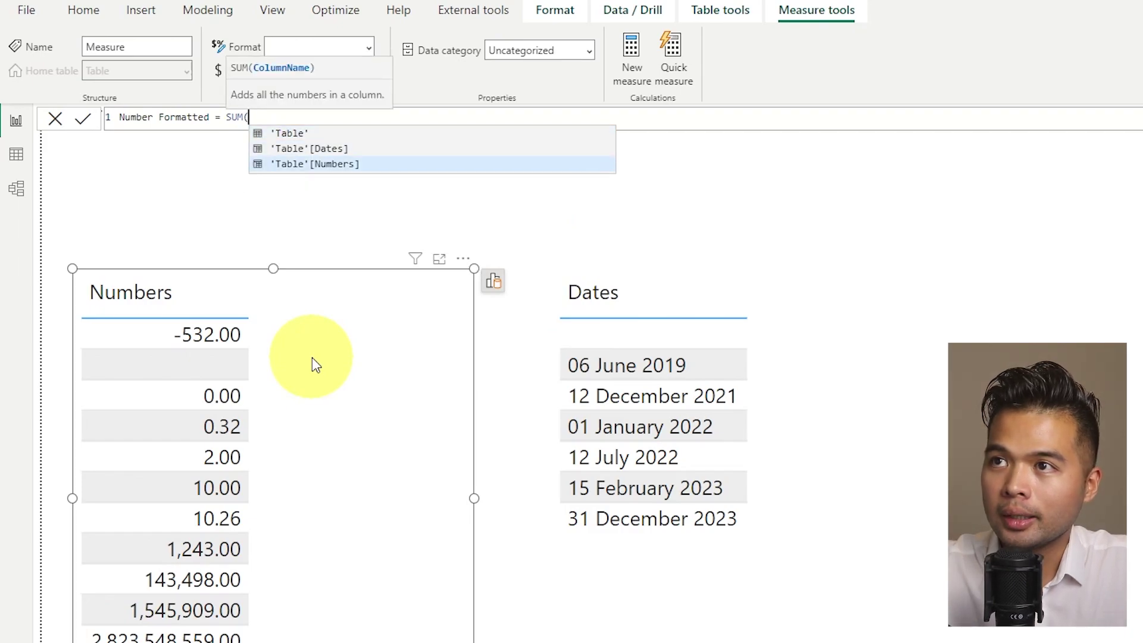
{"action": "key", "text": "Tab"}
{"action": "type", "text": ")"}
{"action": "key", "text": "Return"}
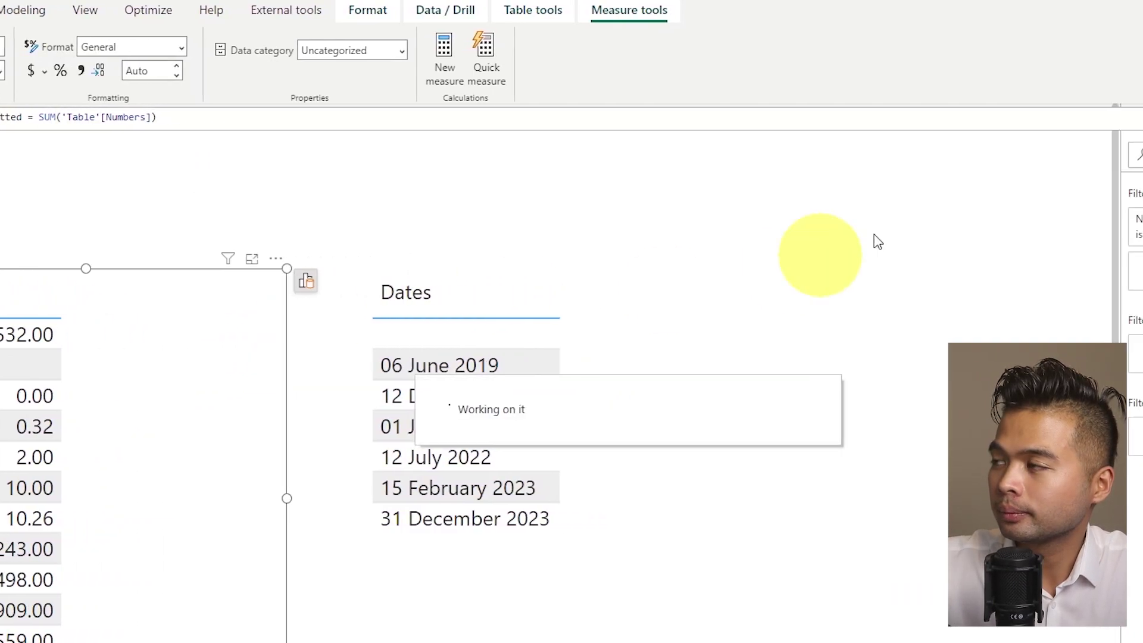
{"action": "left_click_drag", "start_coordinate": [1061, 223], "coordinate": [349, 301]}
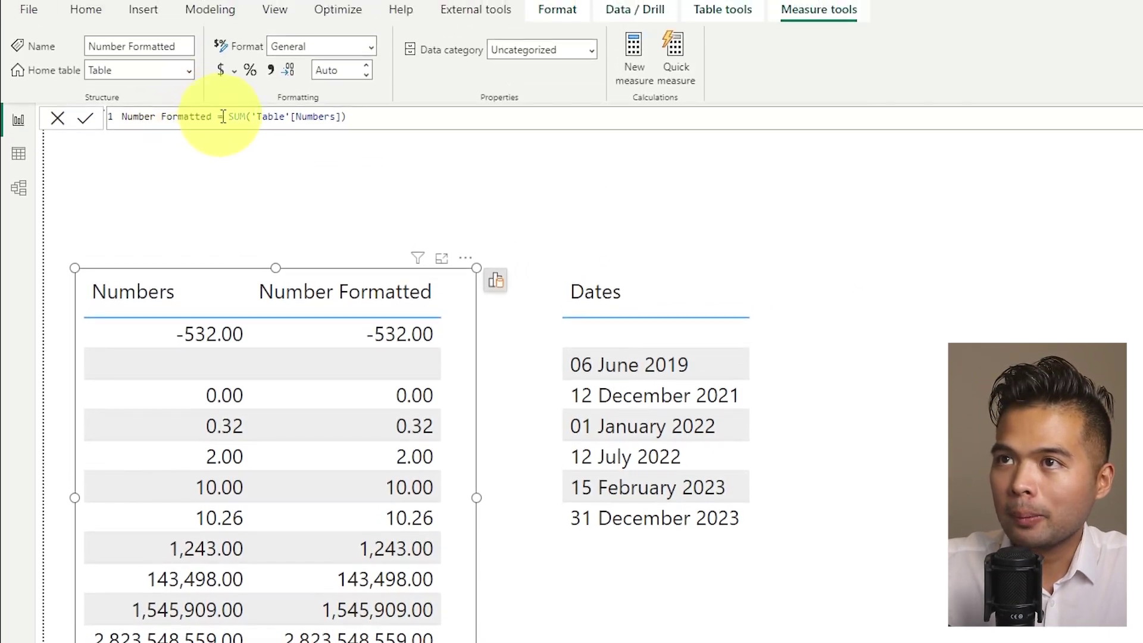
Step: Wrap the measure's SUM expression in a FORMAT function with an empty format string "" and commit the formula
{"action": "left_click", "coordinate": [228, 116]}
{"action": "type", "text": "FORMA"}
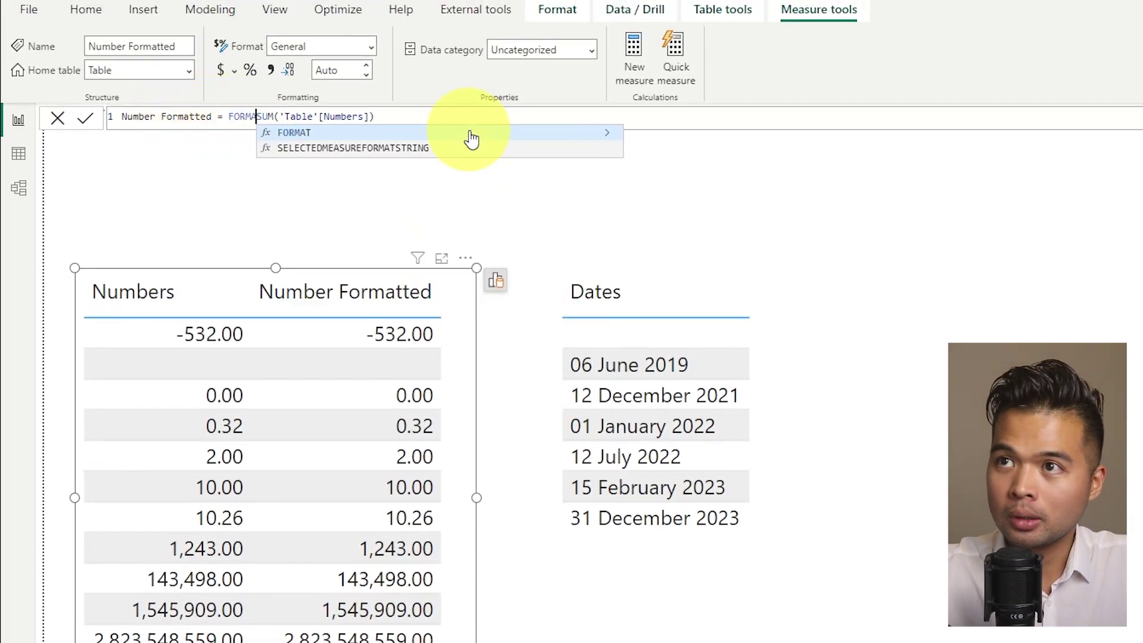
{"action": "key", "text": "Tab"}
{"action": "left_click", "coordinate": [434, 119]}
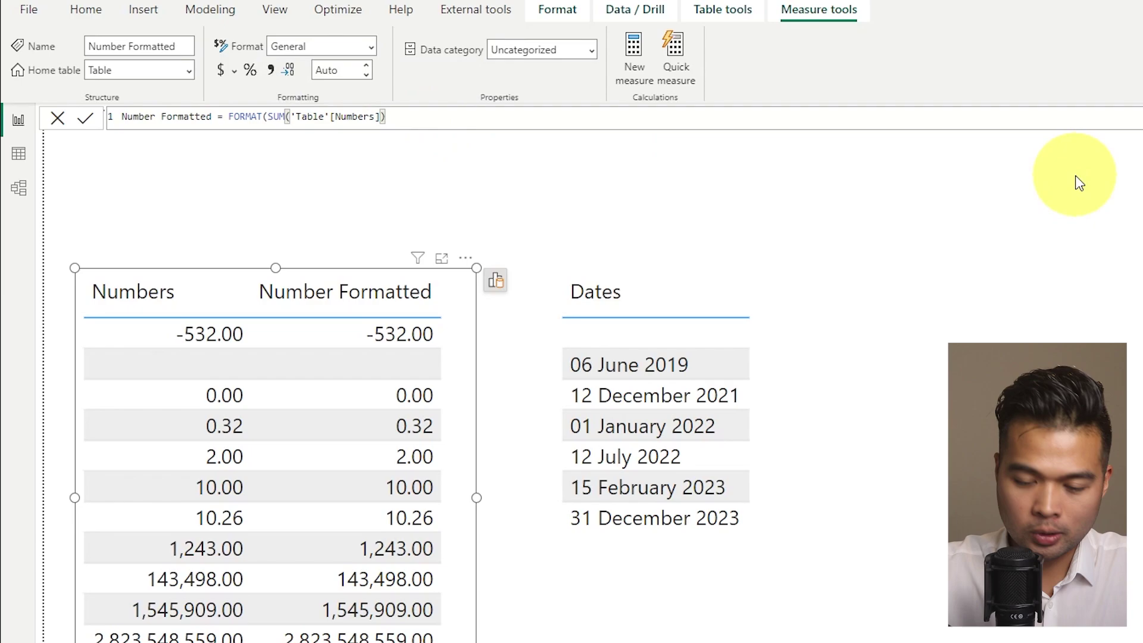
{"action": "left_click", "coordinate": [268, 116]}
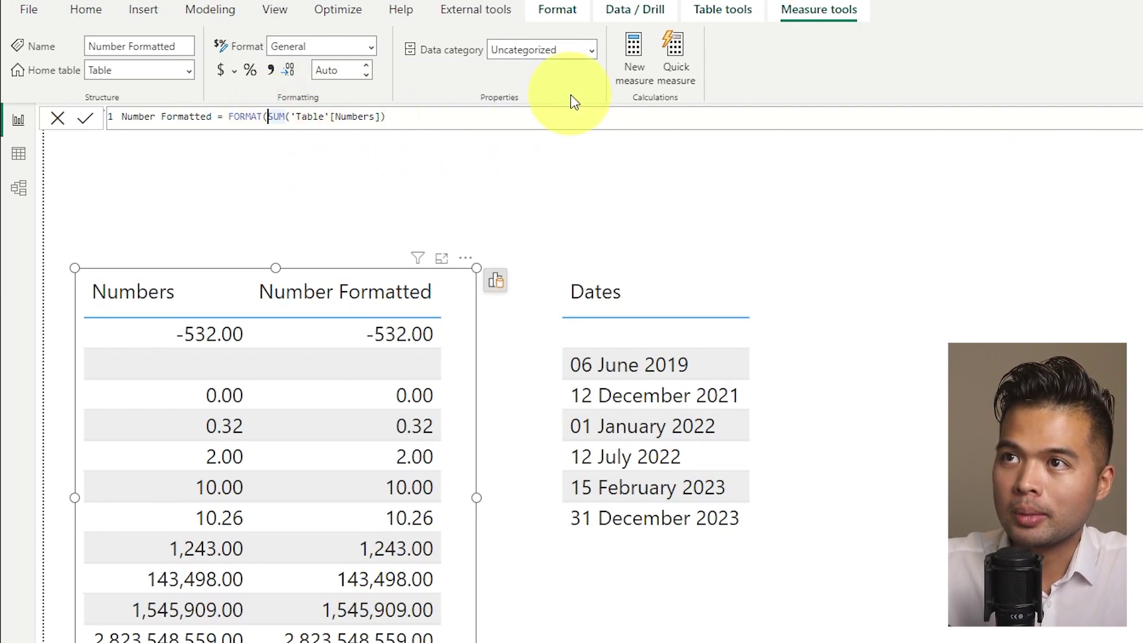
{"action": "key", "text": "BackSpace"}
{"action": "type", "text": "("}
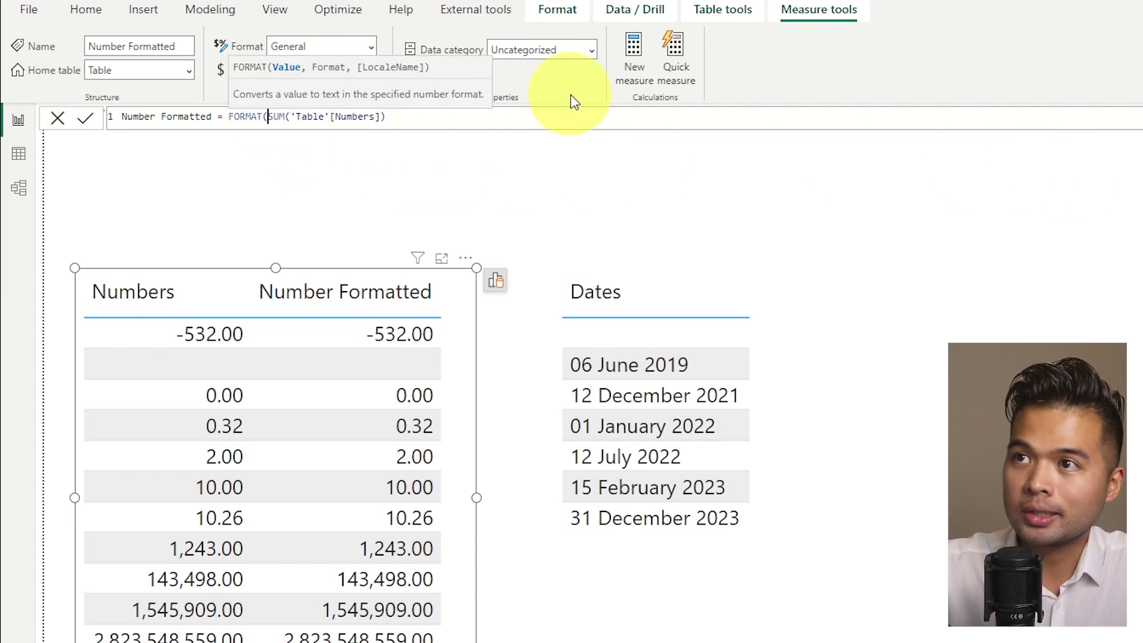
{"action": "left_click", "coordinate": [400, 119]}
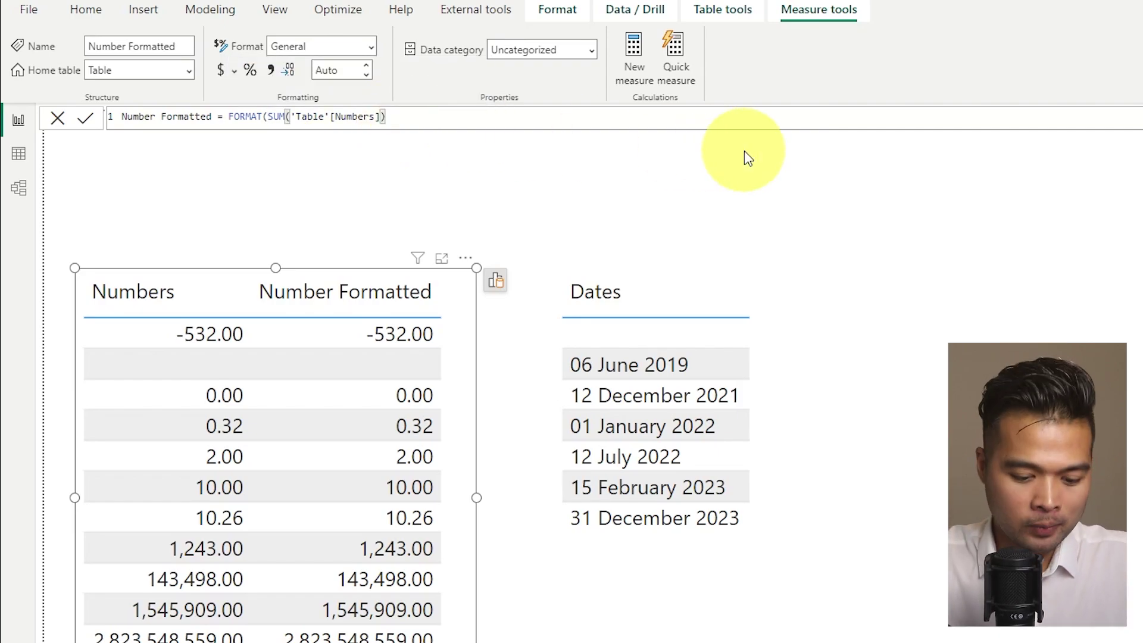
{"action": "type", "text": ", \"\""}
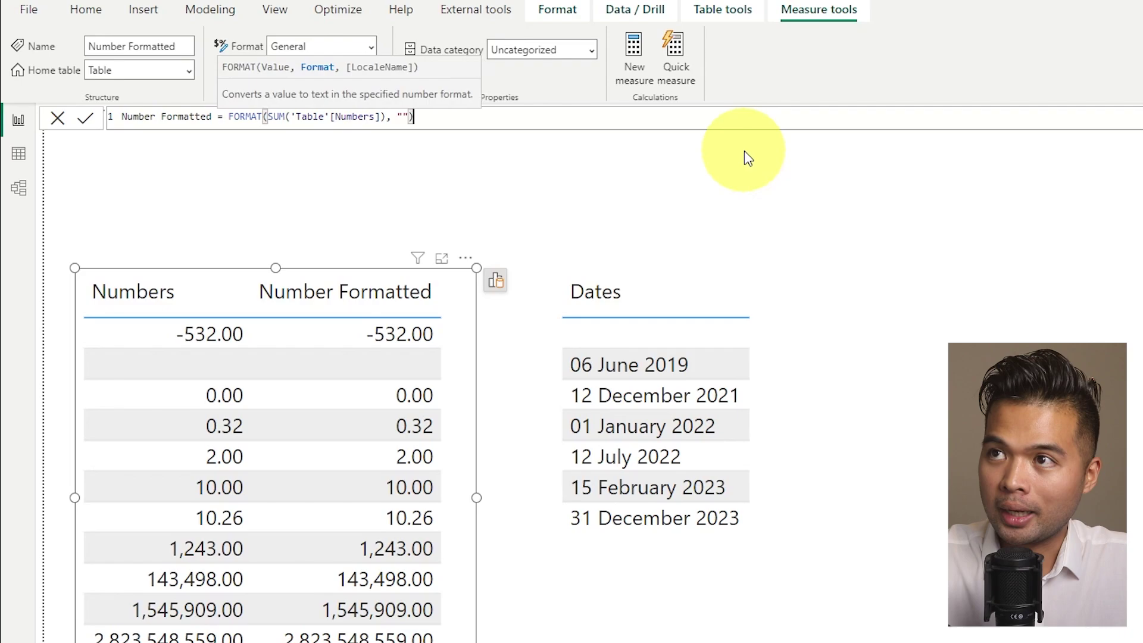
{"action": "type", "text": ")"}
{"action": "key", "text": "Return"}
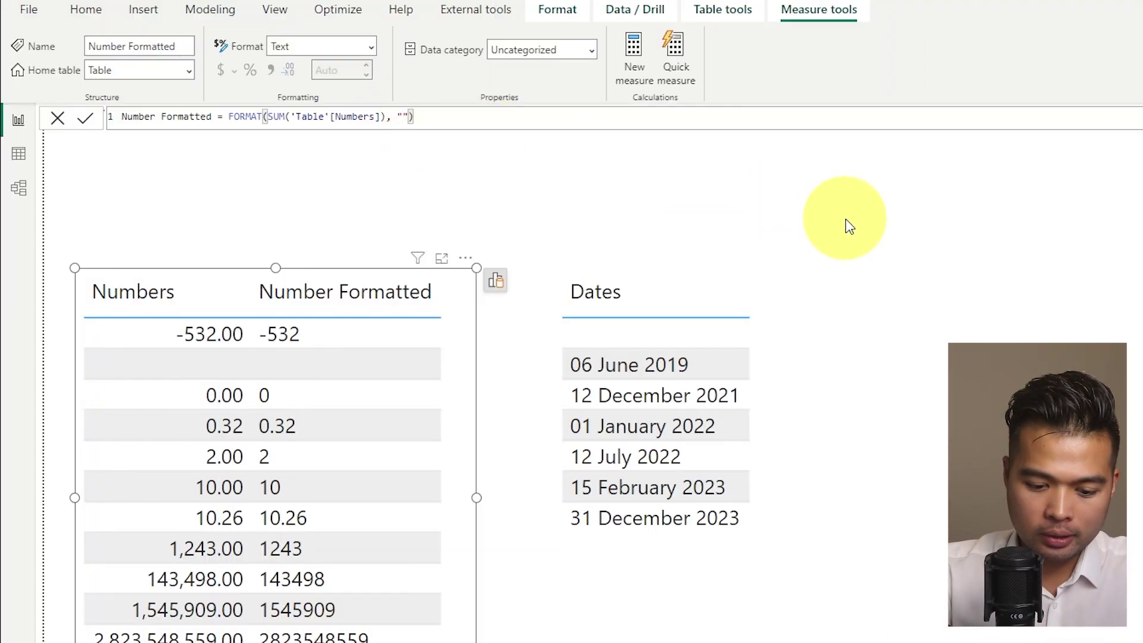
Step: Apply the format string "0" in the FORMAT function, and extend it to "0.0" for one decimal place
{"action": "type", "text": "0"}
{"action": "key", "text": "Return"}
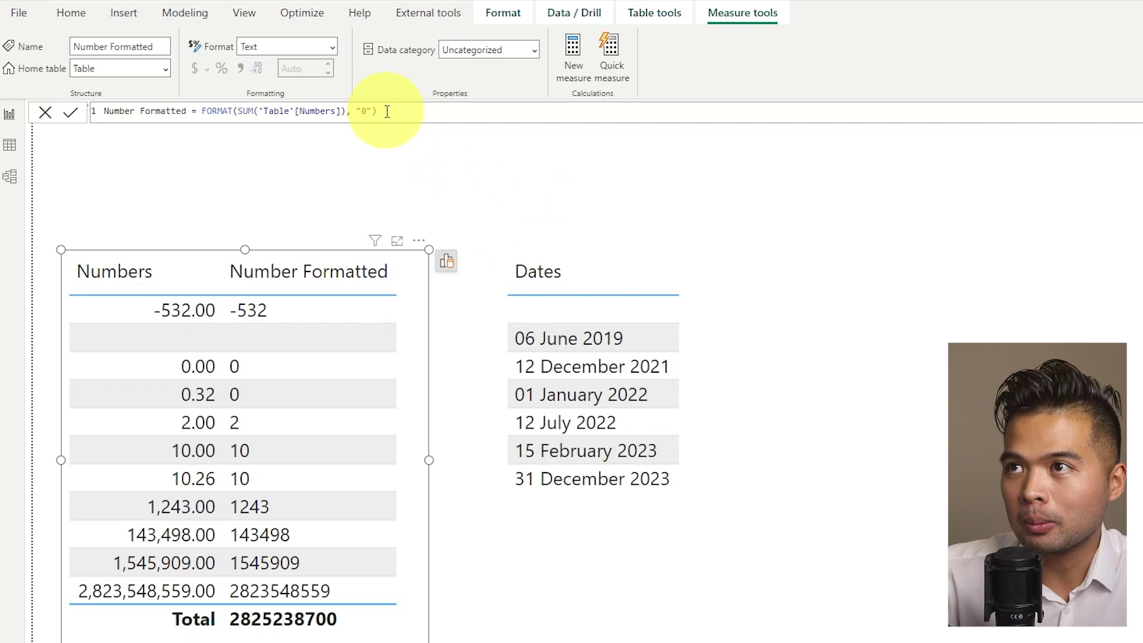
{"action": "left_click", "coordinate": [366, 112]}
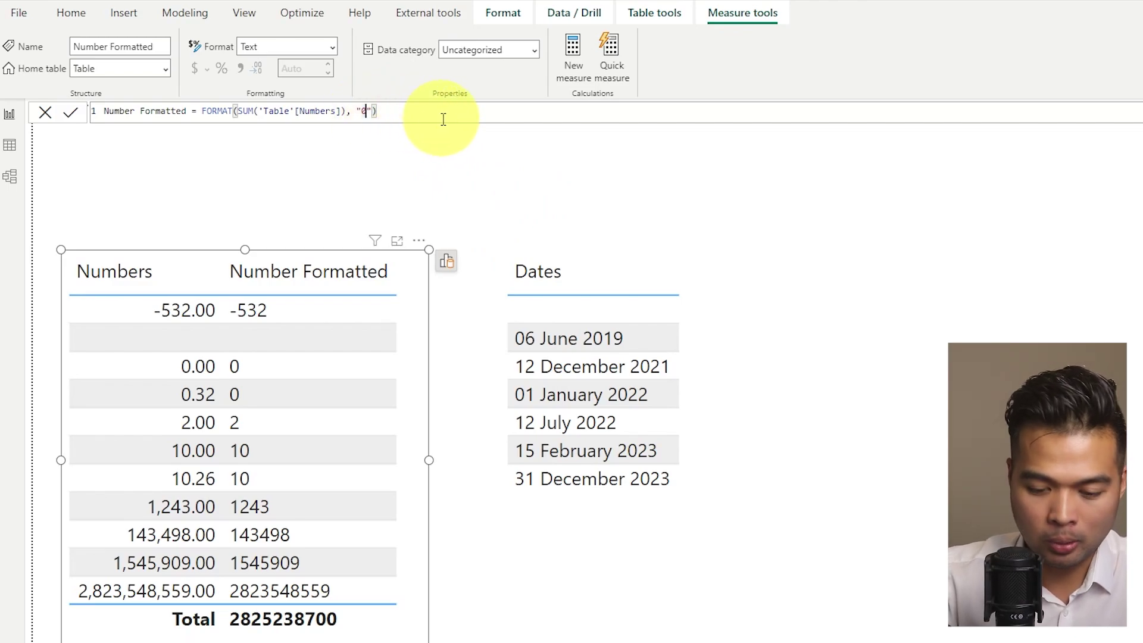
{"action": "type", "text": ".0"}
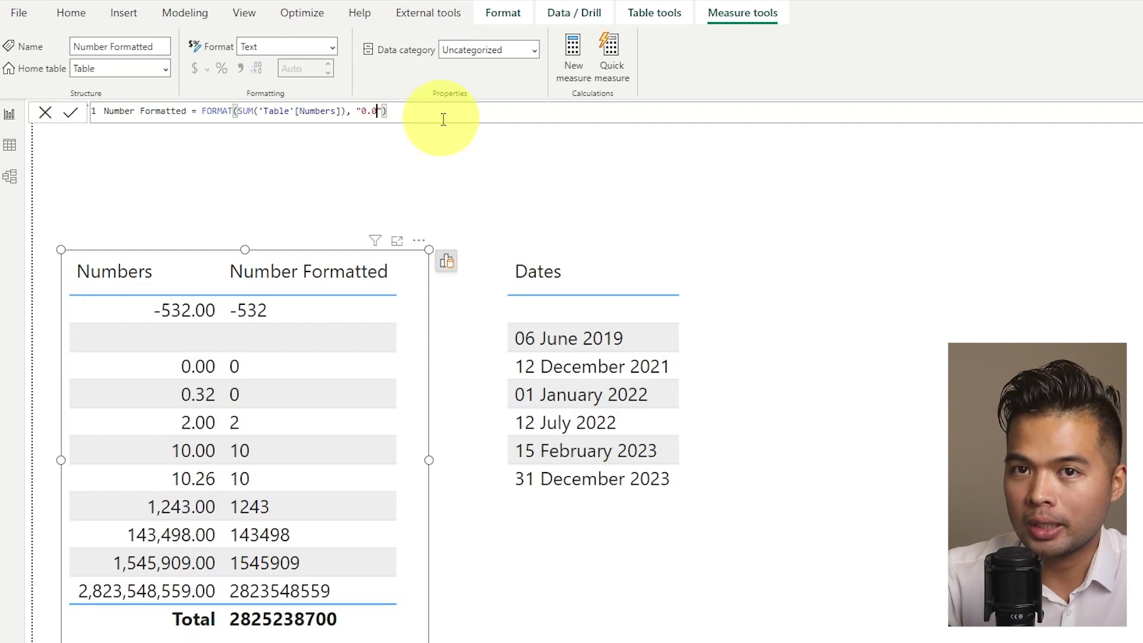
{"action": "key", "text": "Return"}
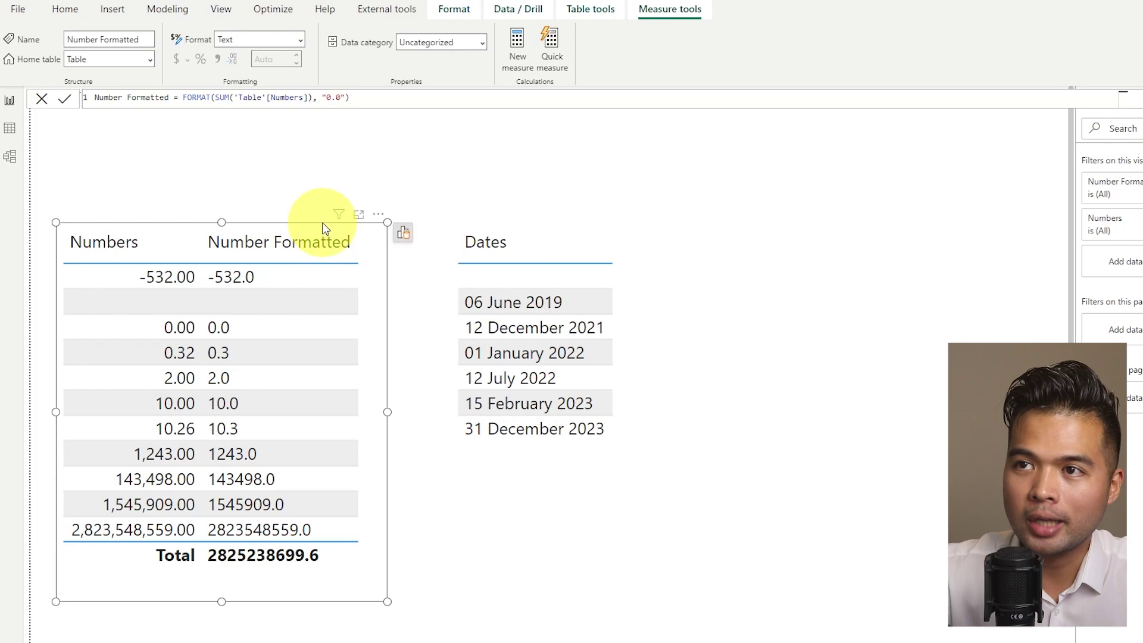
Step: Sort the table visual by Numbers in both directions, and by Number Formatted in both directions, finishing with Number Formatted ascending
{"action": "left_click", "coordinate": [156, 245]}
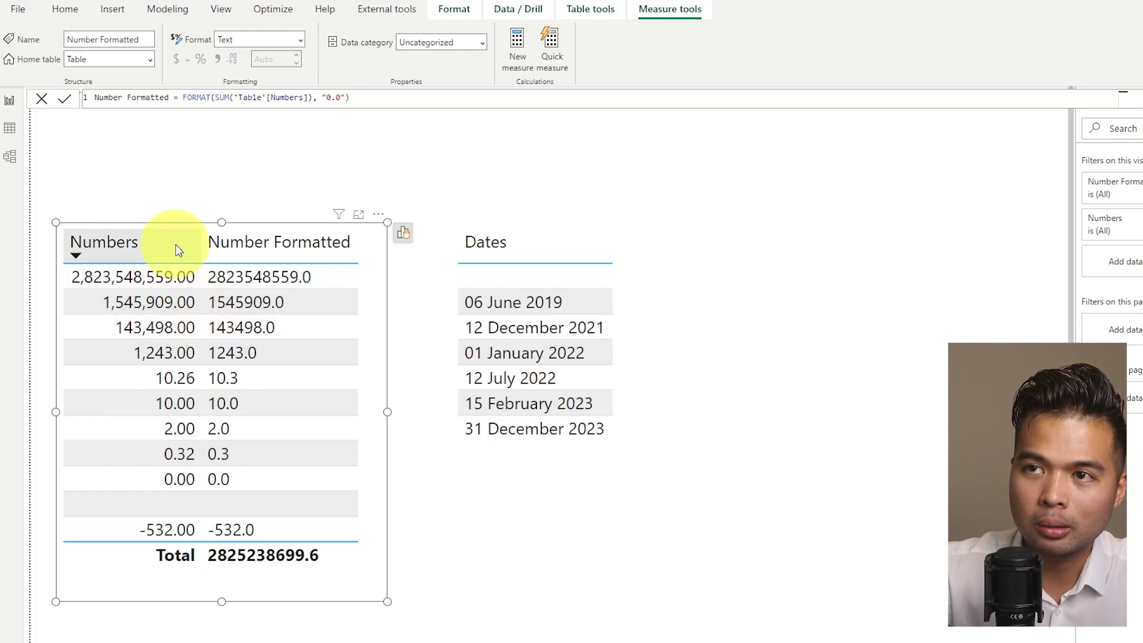
{"action": "left_click", "coordinate": [176, 249]}
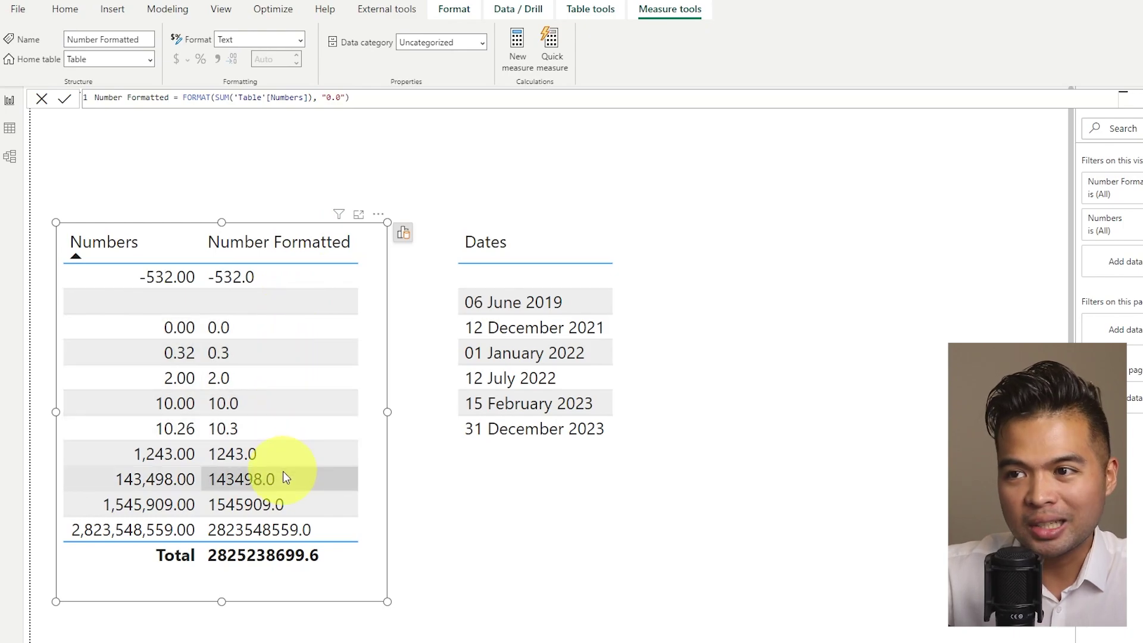
{"action": "left_click", "coordinate": [306, 241]}
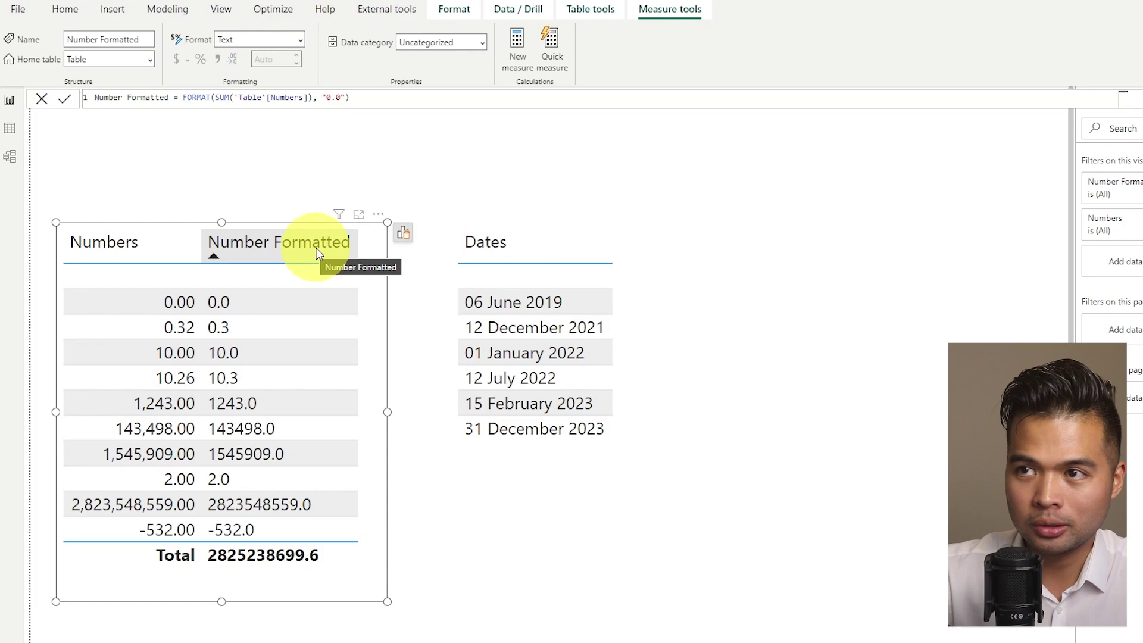
{"action": "left_click", "coordinate": [316, 247]}
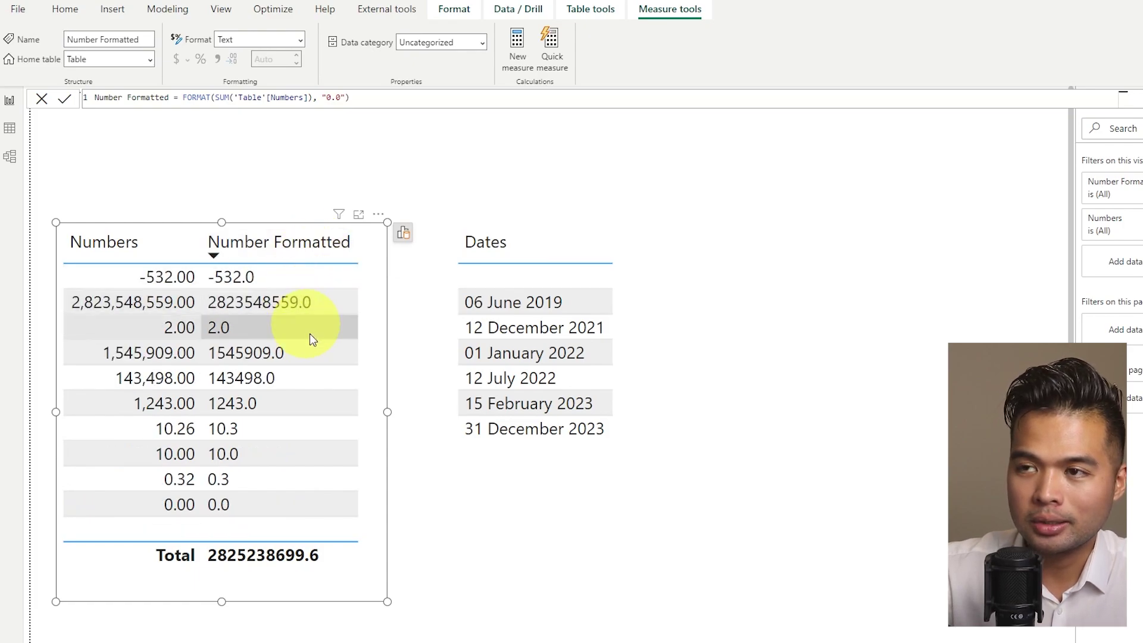
{"action": "left_click", "coordinate": [302, 255]}
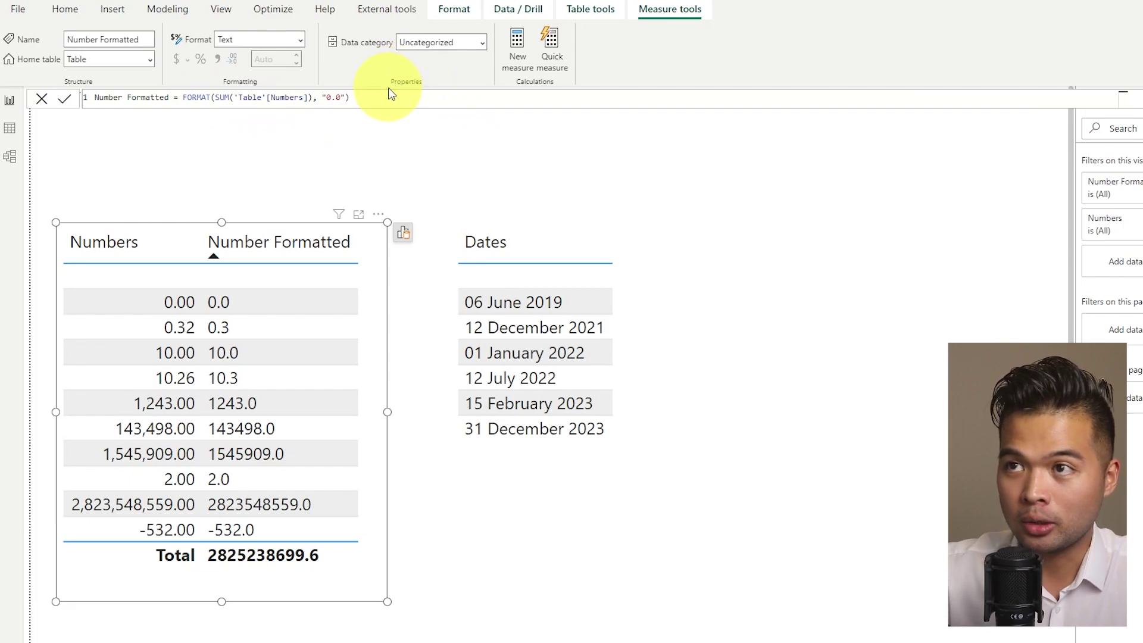
Step: Remove the FORMAT function and its "0.0" format string from the measure, leaving SUM('Table'[Numbers]), and commit it
{"action": "double_click", "coordinate": [328, 98]}
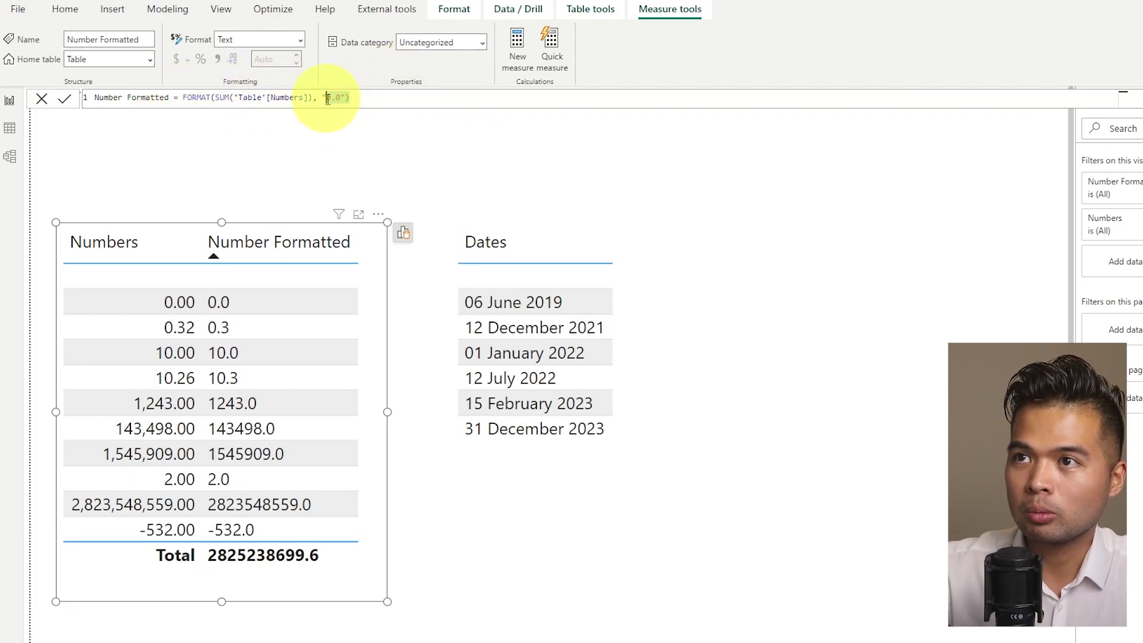
{"action": "left_click", "coordinate": [357, 98]}
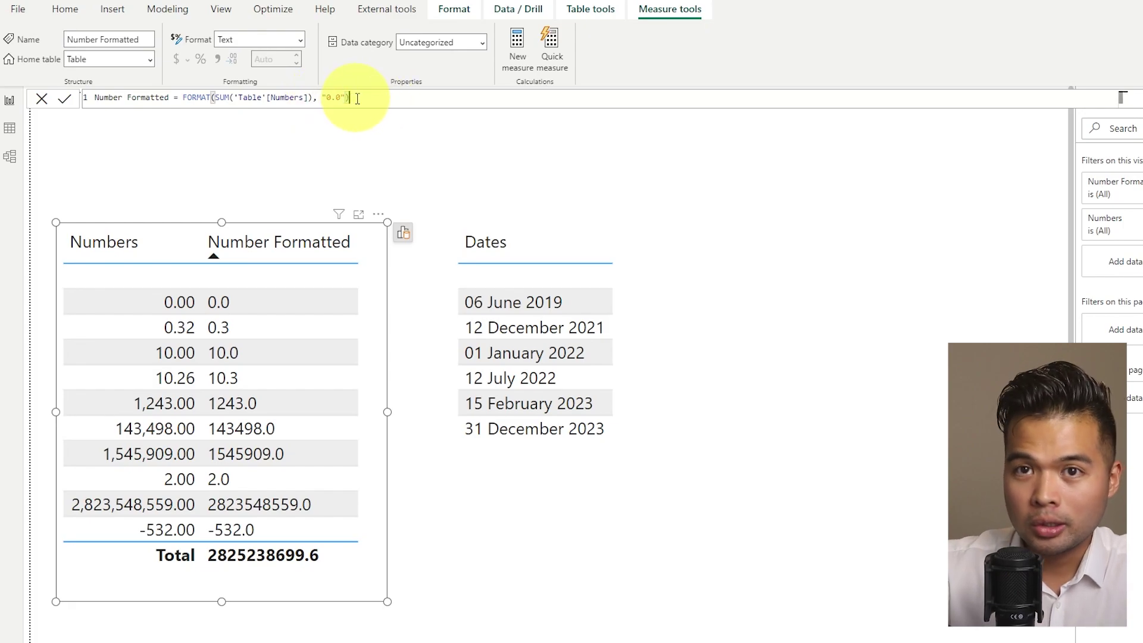
{"action": "left_click_drag", "start_coordinate": [361, 98], "coordinate": [312, 98]}
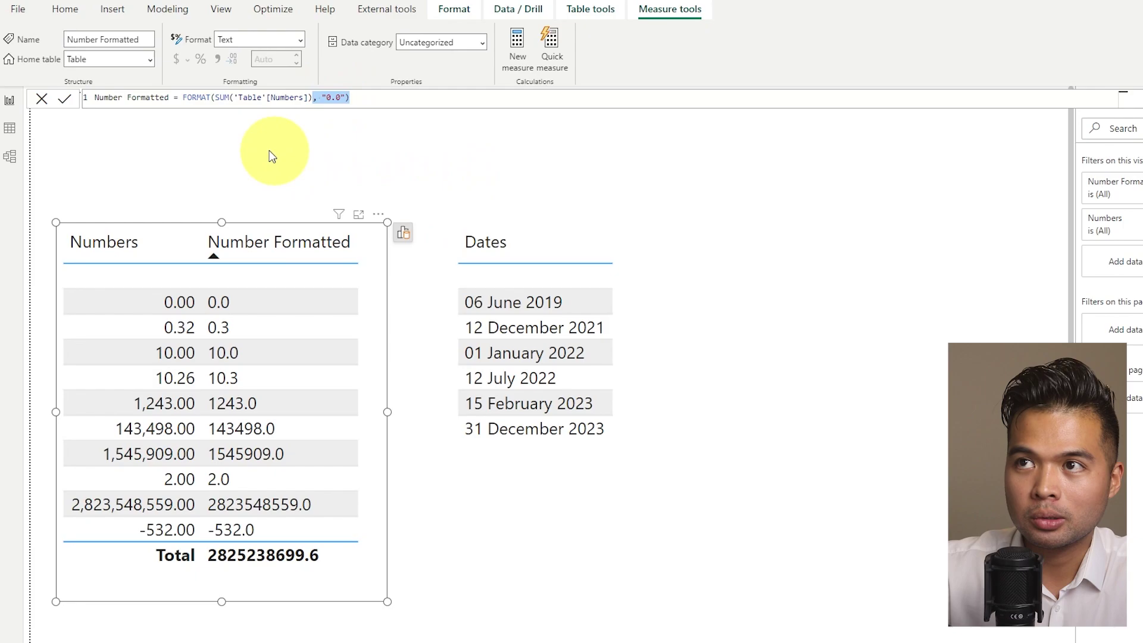
{"action": "key", "text": "BackSpace"}
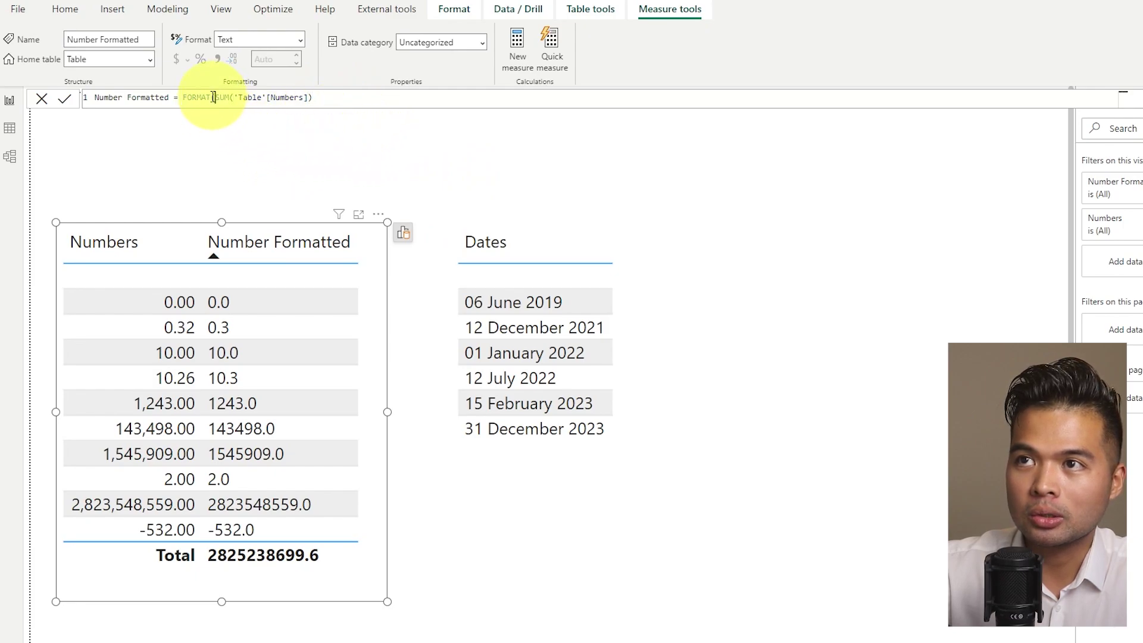
{"action": "left_click", "coordinate": [184, 98]}
{"action": "key", "text": "Delete"}
{"action": "key", "text": "Delete"}
{"action": "key", "text": "Delete"}
{"action": "key", "text": "Delete"}
{"action": "key", "text": "Delete"}
{"action": "key", "text": "Delete"}
{"action": "key", "text": "Delete"}
{"action": "key", "text": "Return"}
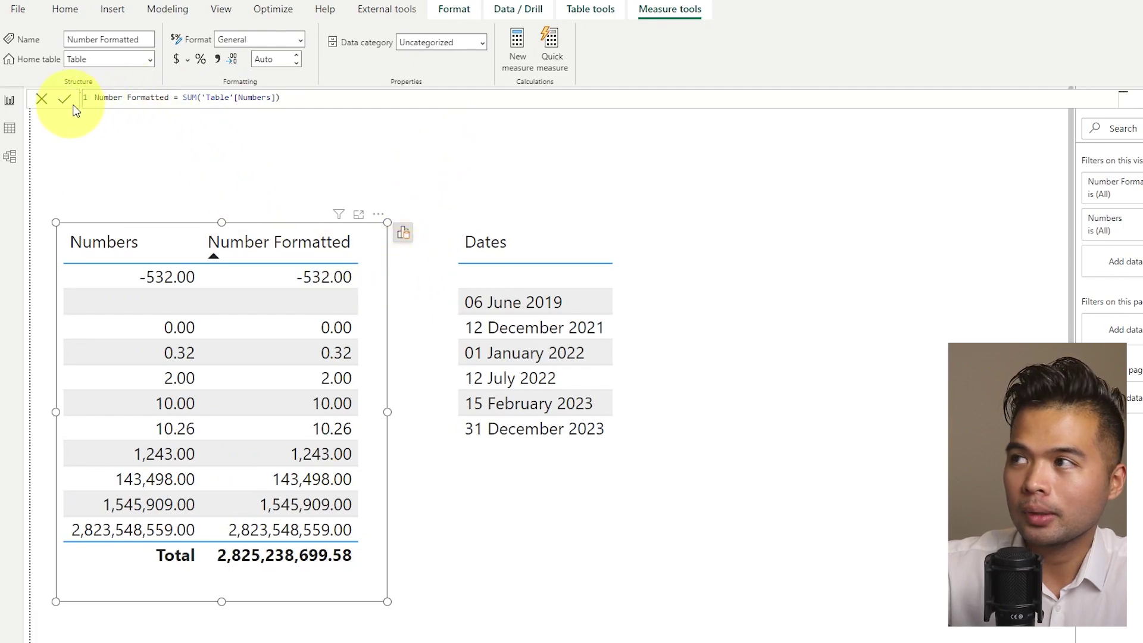
Step: Give the Number Formatted measure a Dynamic format with the string "0.0", and sort the table by that column descending and back to ascending
{"action": "left_click", "coordinate": [301, 39]}
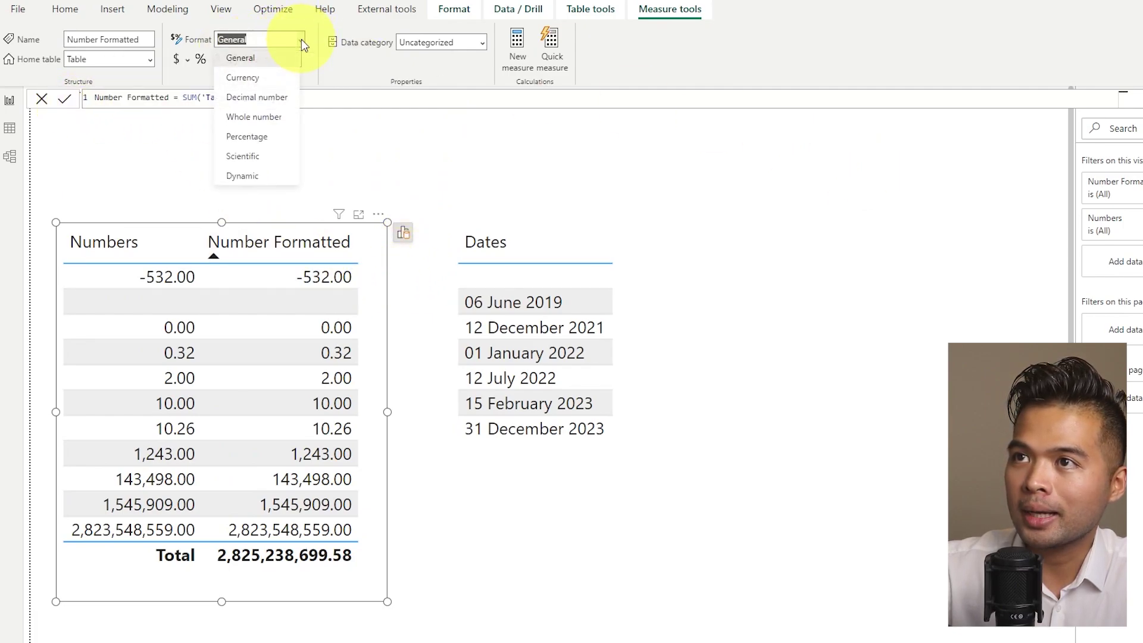
{"action": "left_click", "coordinate": [273, 179]}
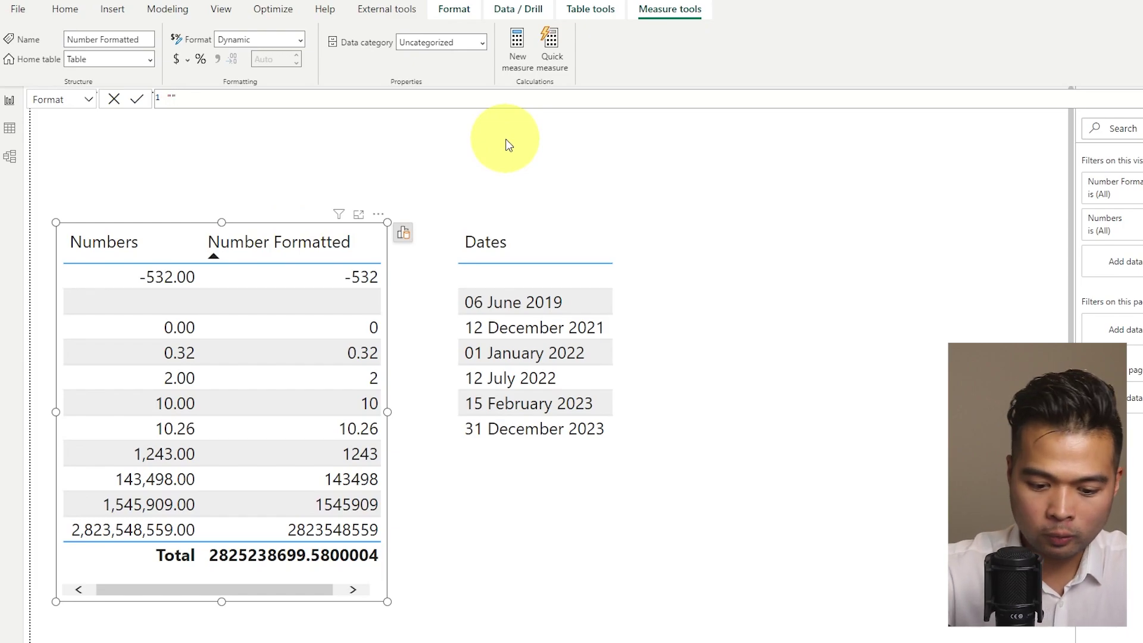
{"action": "type", "text": "0.0"}
{"action": "key", "text": "Return"}
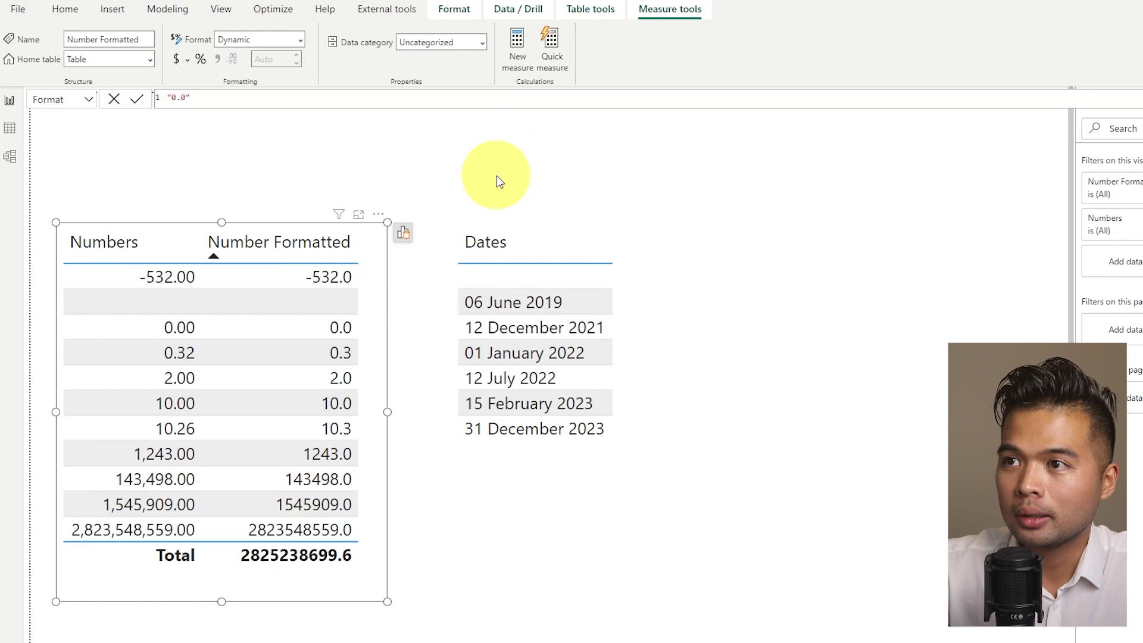
{"action": "left_click", "coordinate": [306, 254]}
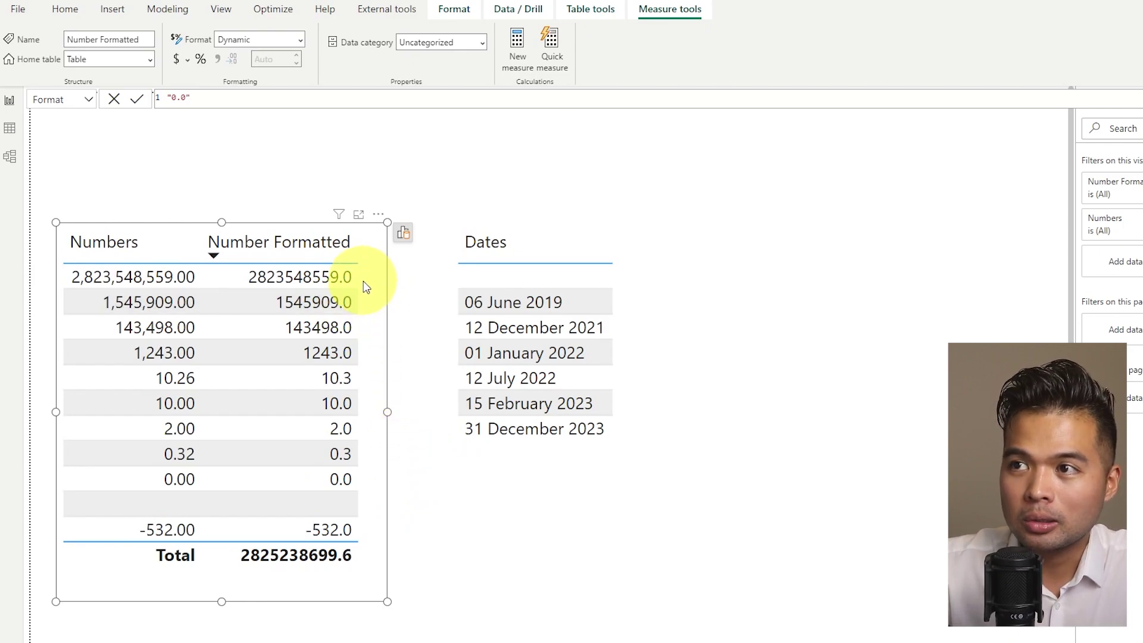
{"action": "left_click", "coordinate": [333, 263]}
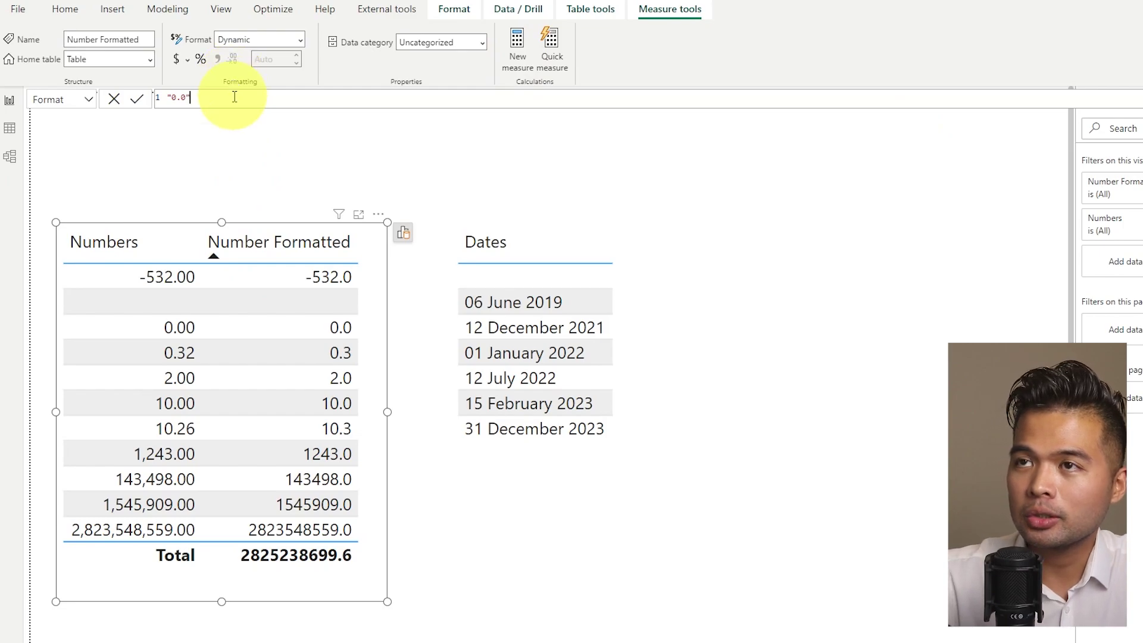
Step: Change the dynamic format string to "0.00" for two decimals, and extend it to "0.000" for three decimals
{"action": "scroll", "coordinate": [235, 97], "scroll_direction": "up", "scroll_amount": 5}
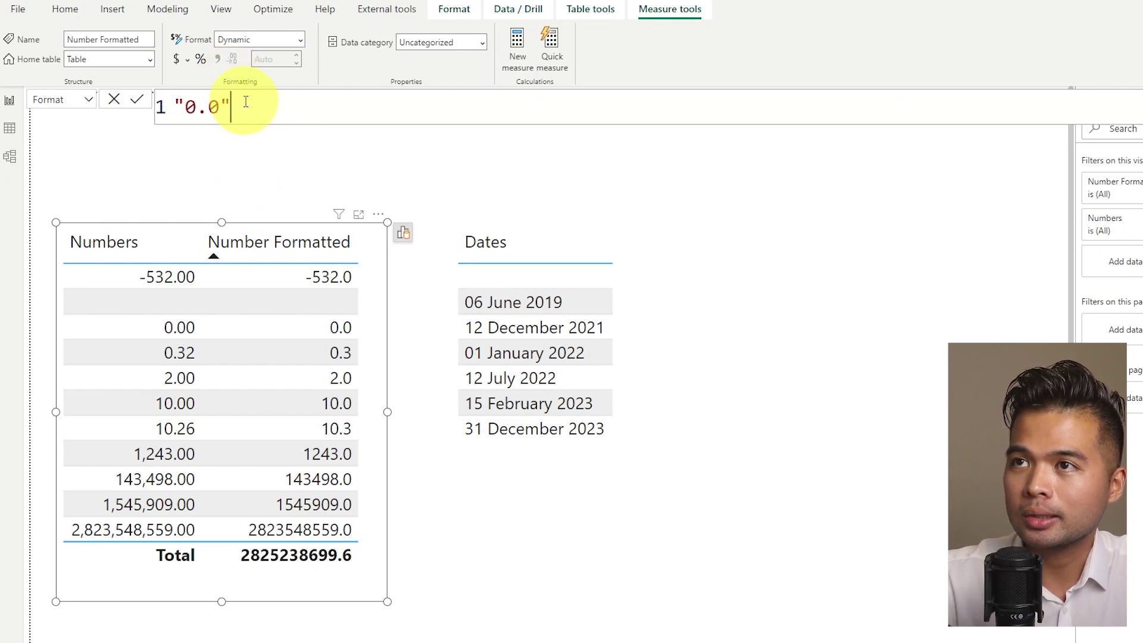
{"action": "double_click", "coordinate": [202, 107]}
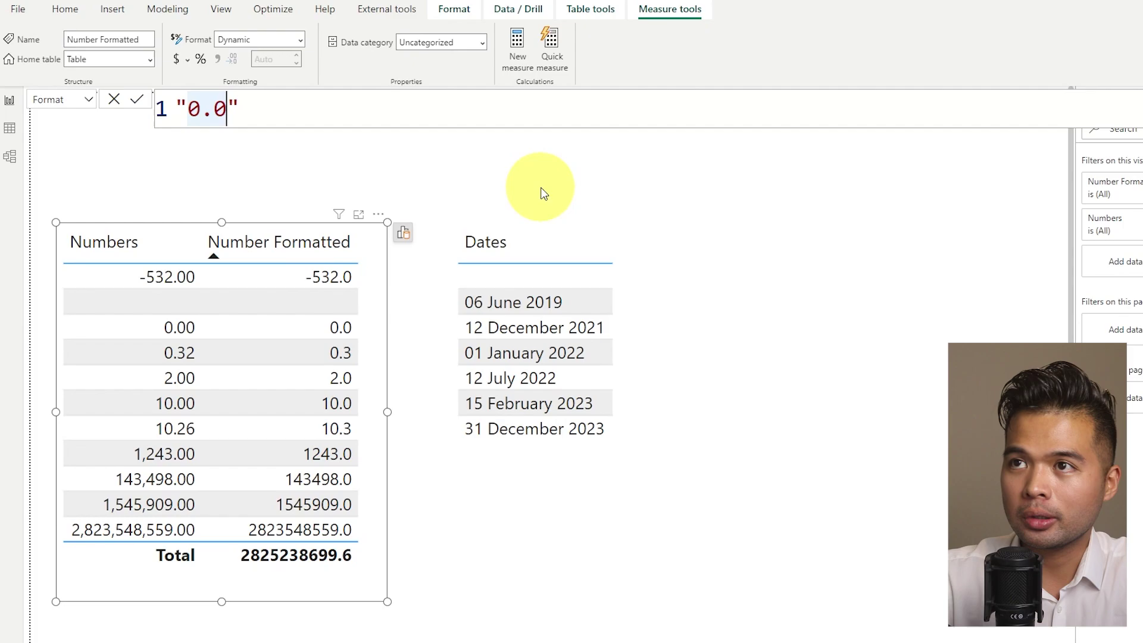
{"action": "type", "text": "0.00"}
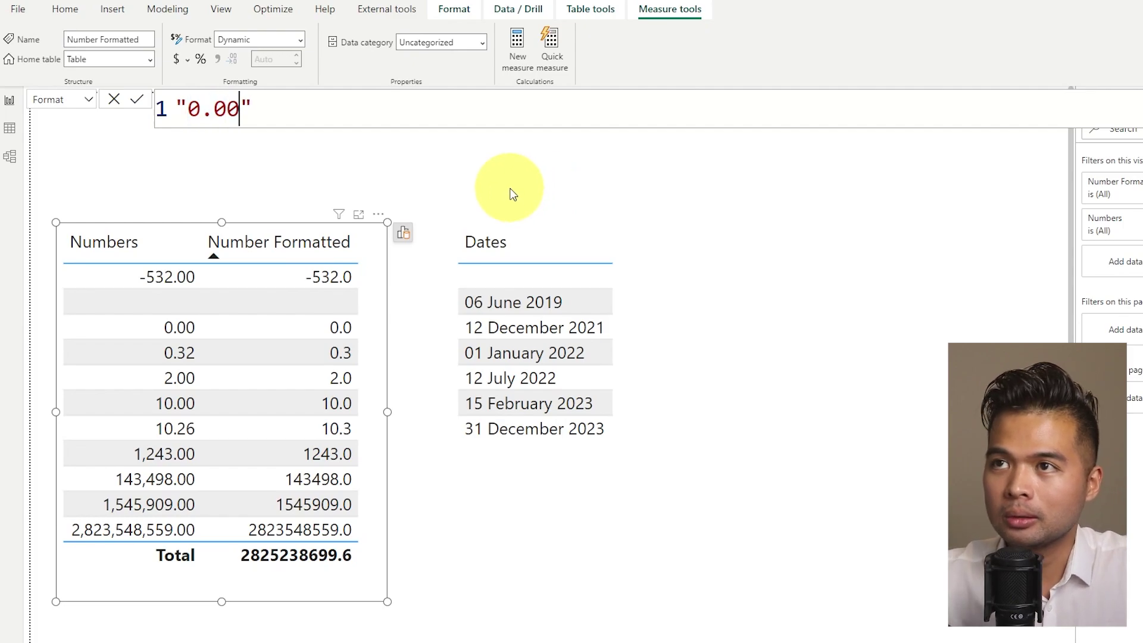
{"action": "key", "text": "Return"}
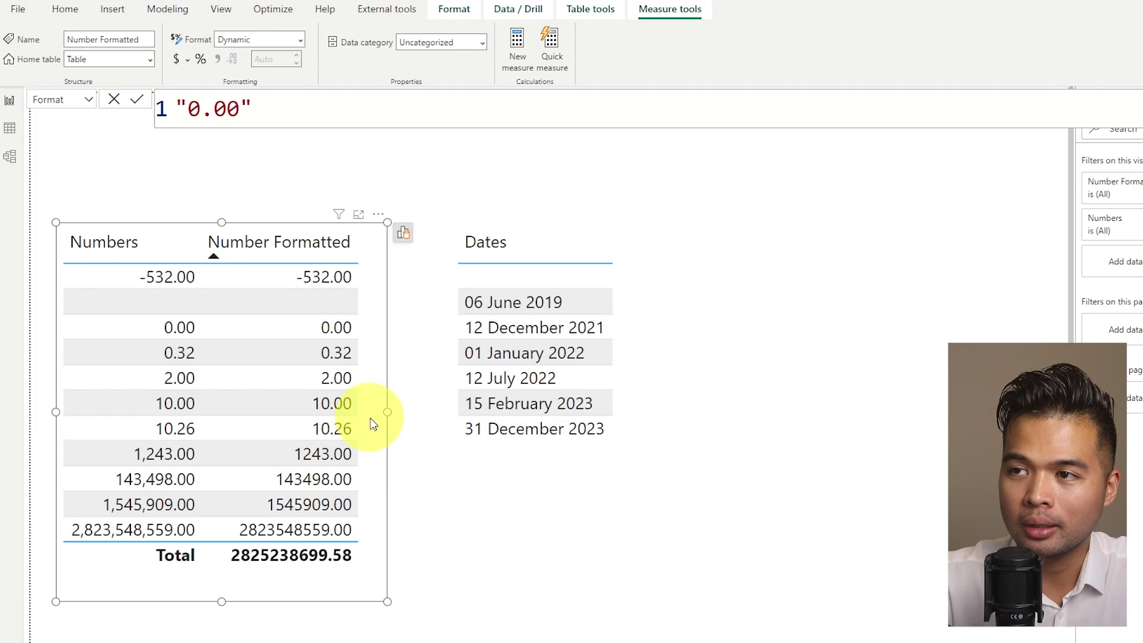
{"action": "left_click", "coordinate": [238, 106]}
{"action": "type", "text": "0"}
{"action": "key", "text": "Return"}
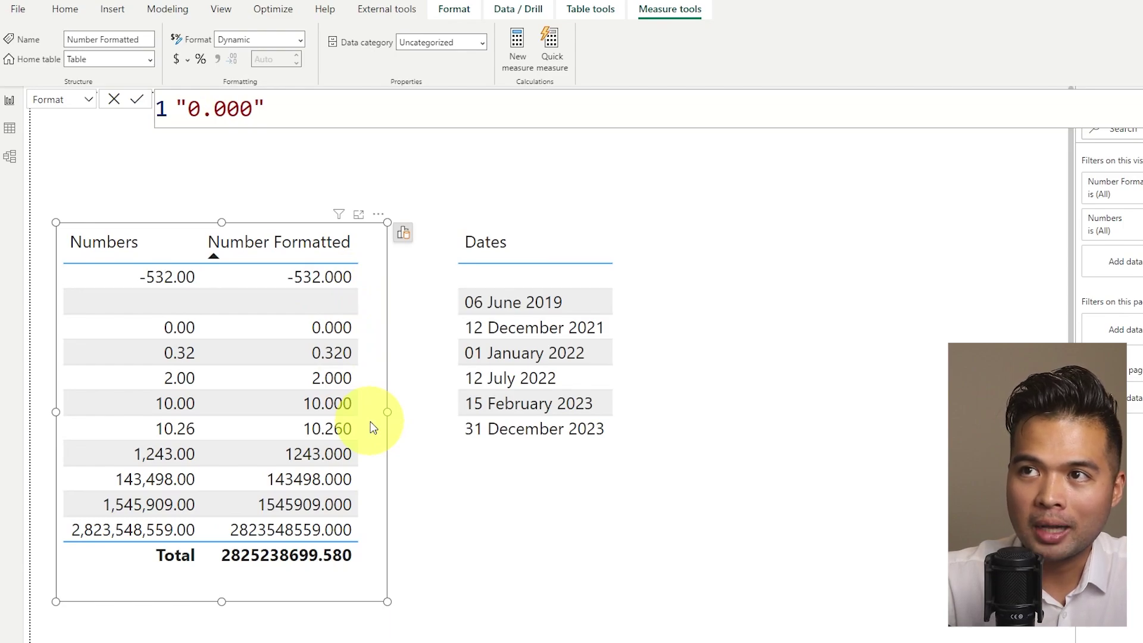
Step: Add a leading zero placeholder to the dynamic format string, making it "00.000", and commit it
{"action": "left_click_drag", "start_coordinate": [189, 107], "coordinate": [253, 113]}
{"action": "key", "text": "Left"}
{"action": "type", "text": "0"}
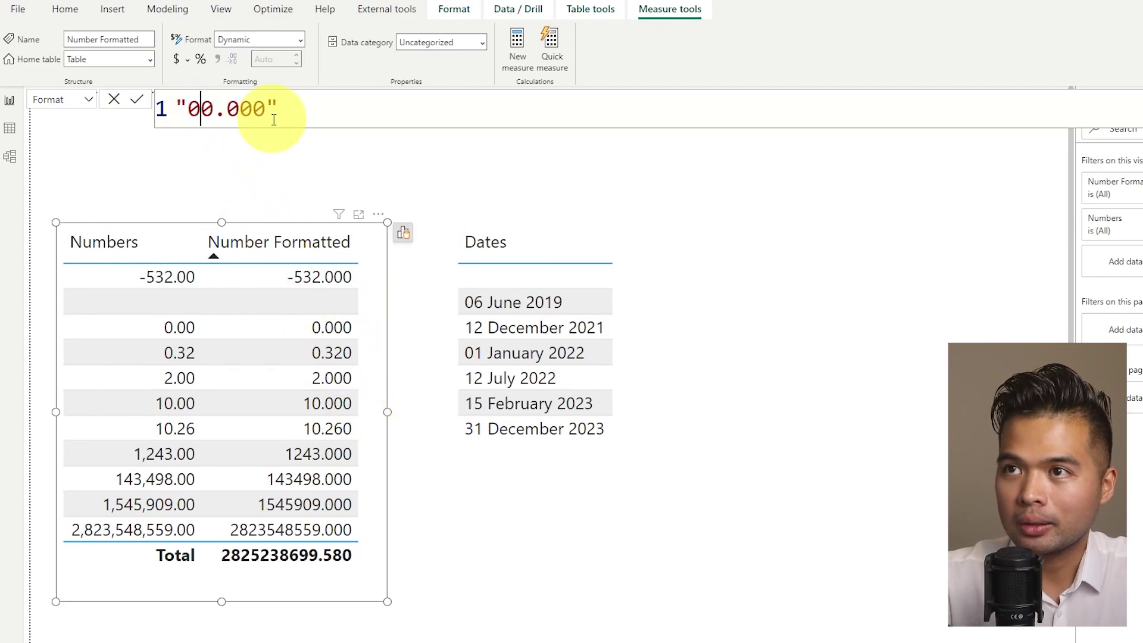
{"action": "key", "text": "Return"}
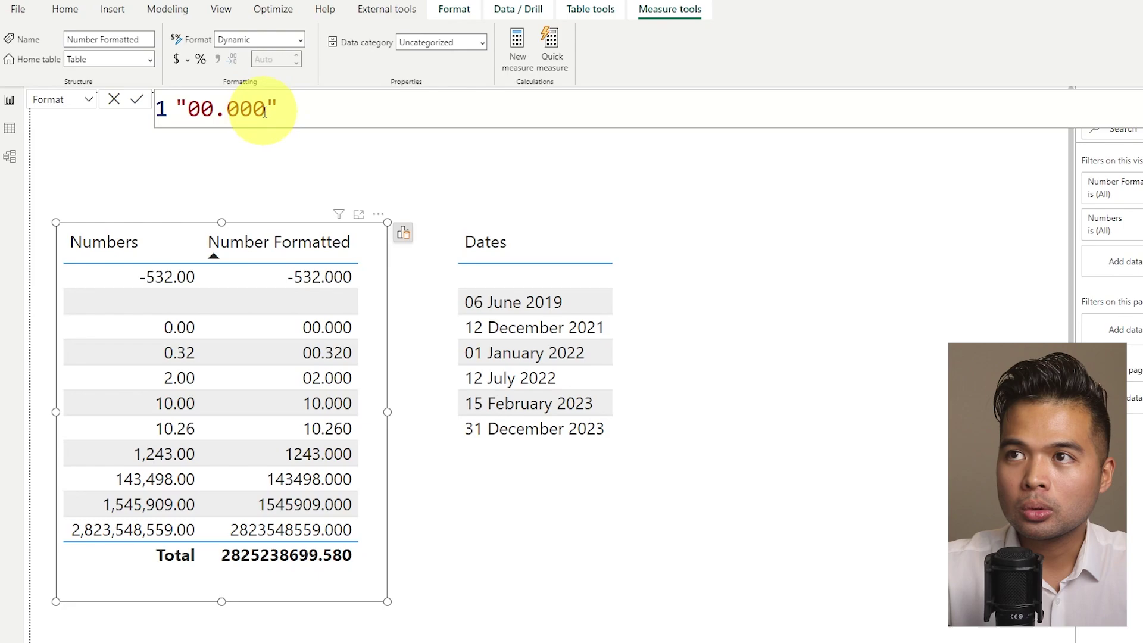
Step: Replace the whole format string with the optional-digit pattern "#.#", and extend it to "#.##" for two optional decimals
{"action": "left_click_drag", "start_coordinate": [227, 110], "coordinate": [265, 112]}
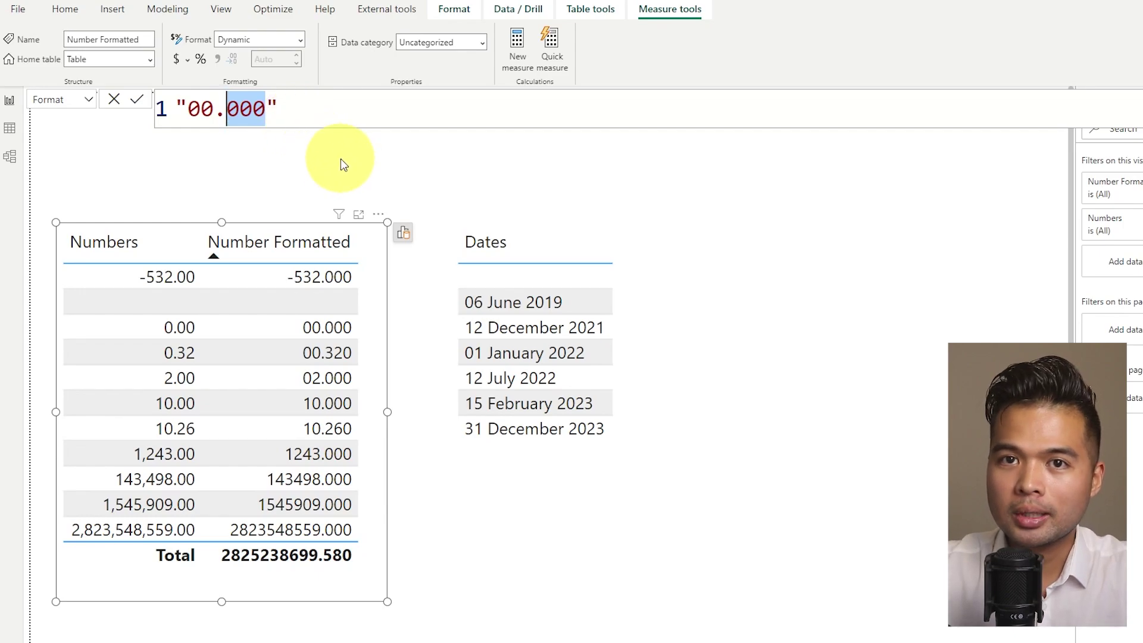
{"action": "left_click_drag", "start_coordinate": [266, 108], "coordinate": [190, 108]}
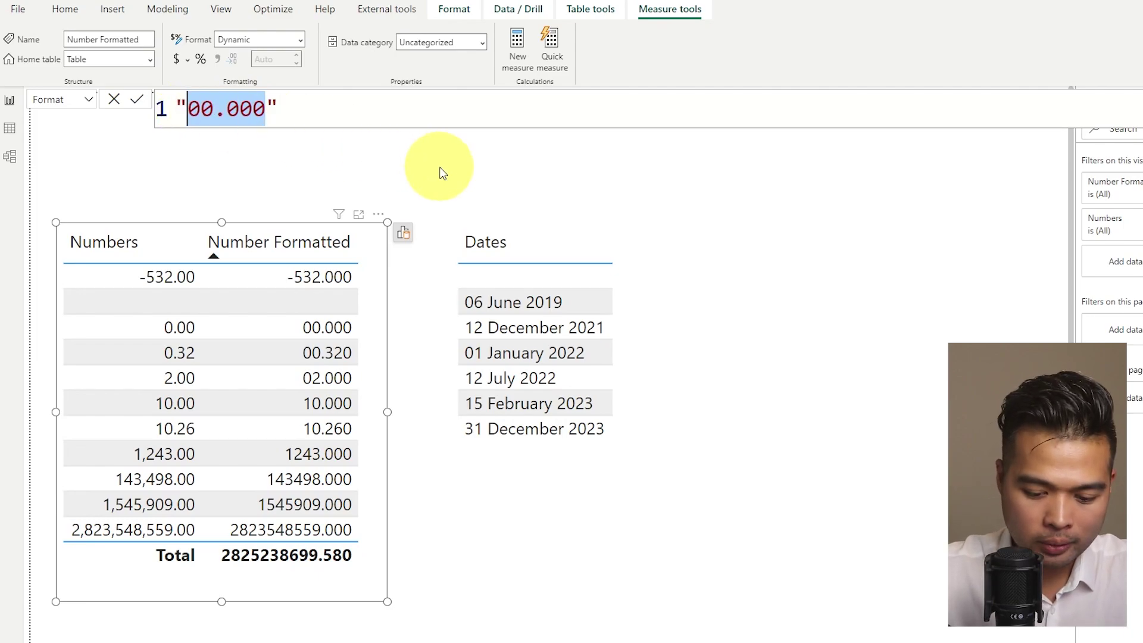
{"action": "type", "text": "#.#"}
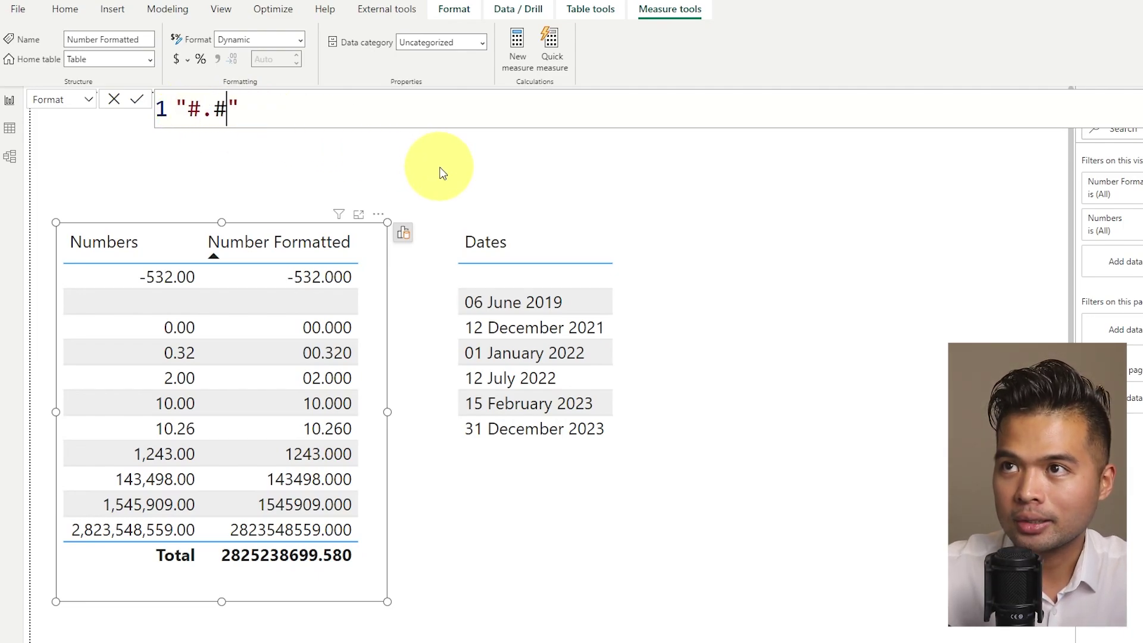
{"action": "key", "text": "Return"}
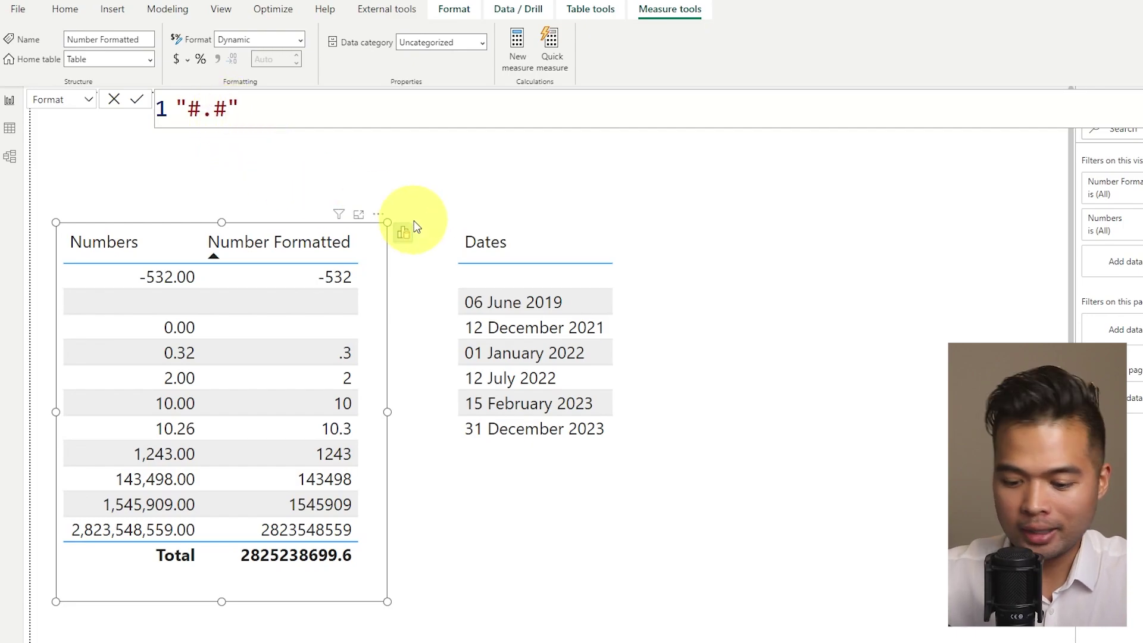
{"action": "type", "text": "#"}
{"action": "key", "text": "Return"}
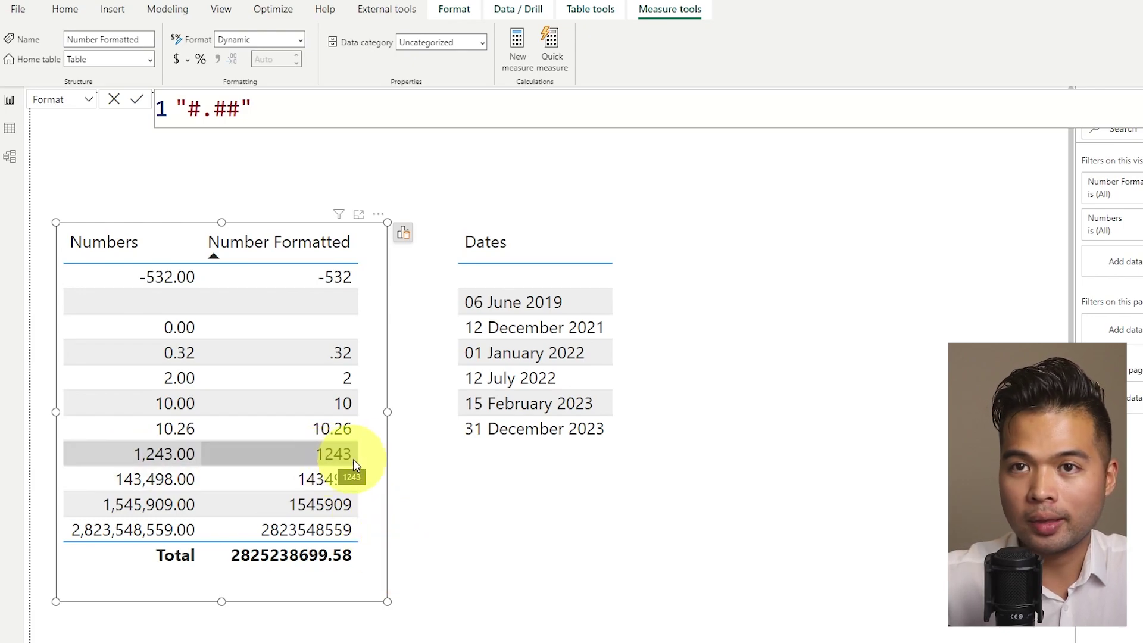
Step: Change the format string to "#,#" to add a thousands separator without decimals, and commit it
{"action": "double_click", "coordinate": [210, 111]}
{"action": "type", "text": ","}
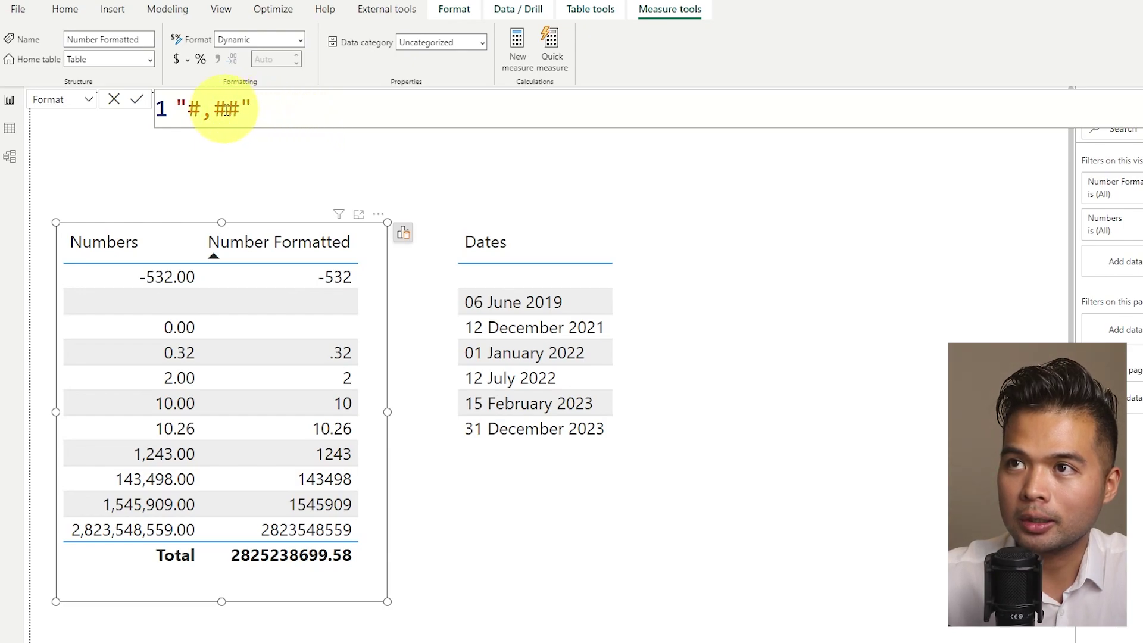
{"action": "key", "text": "Delete"}
{"action": "key", "text": "Return"}
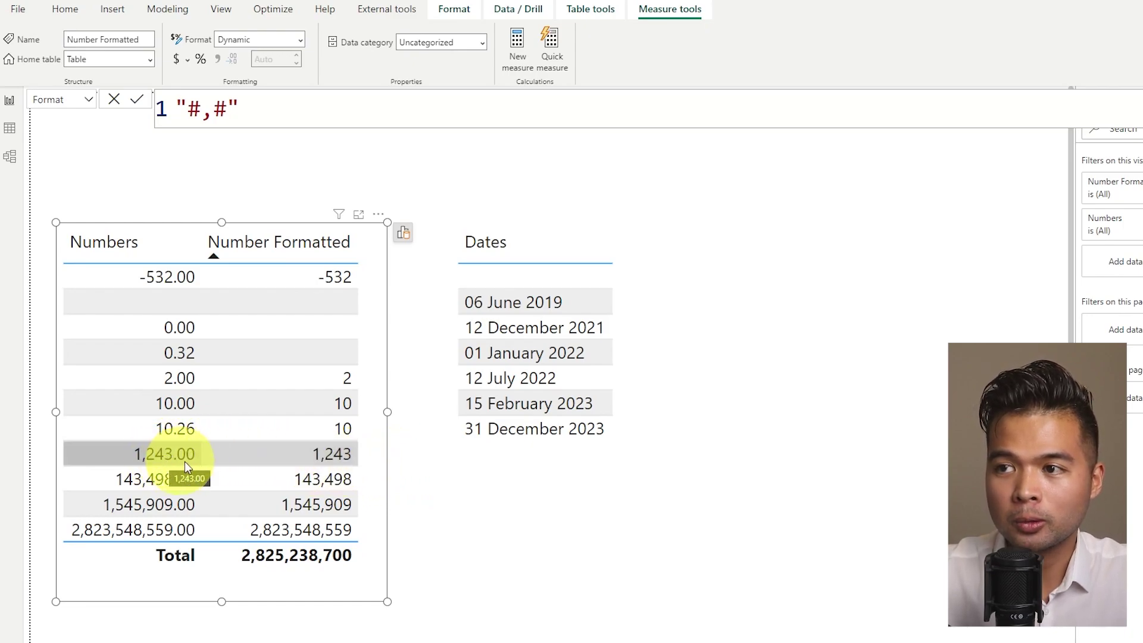
Step: Add a K suffix by applying the format string "#,K", and restore the thousands separator with "#,#K"
{"action": "double_click", "coordinate": [221, 109]}
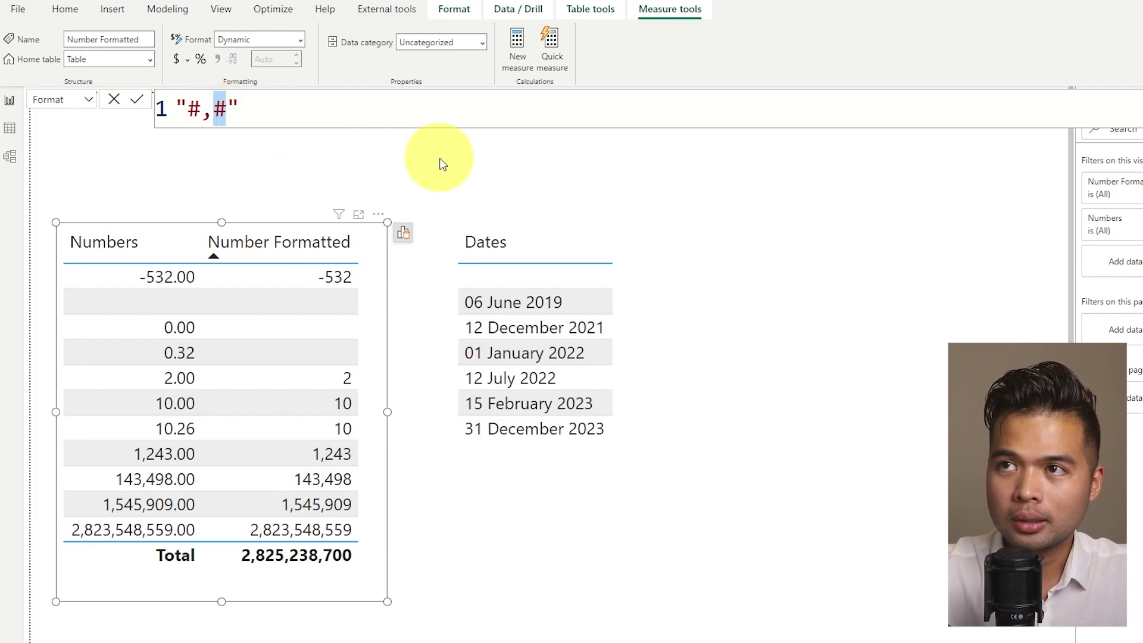
{"action": "key", "text": "BackSpace"}
{"action": "type", "text": "K"}
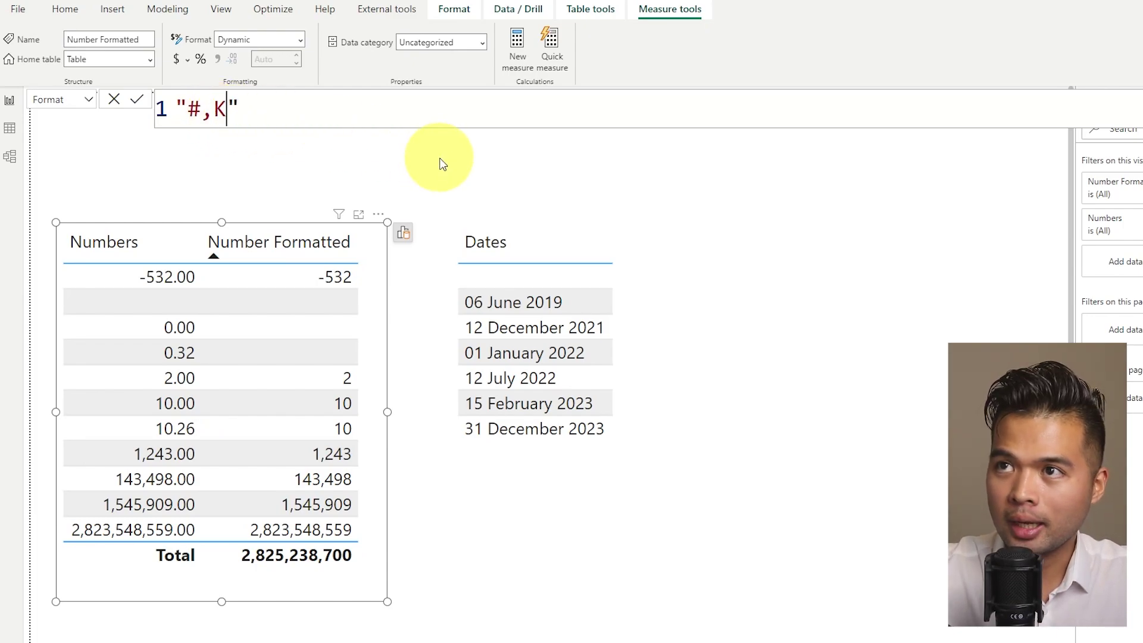
{"action": "left_click", "coordinate": [213, 108]}
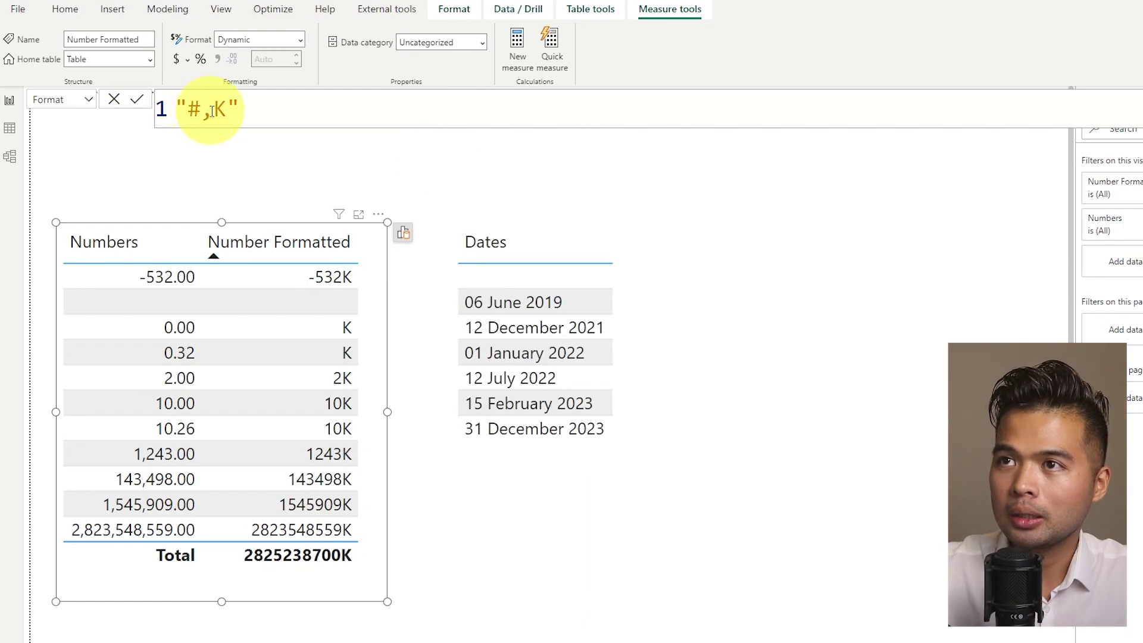
{"action": "type", "text": "#"}
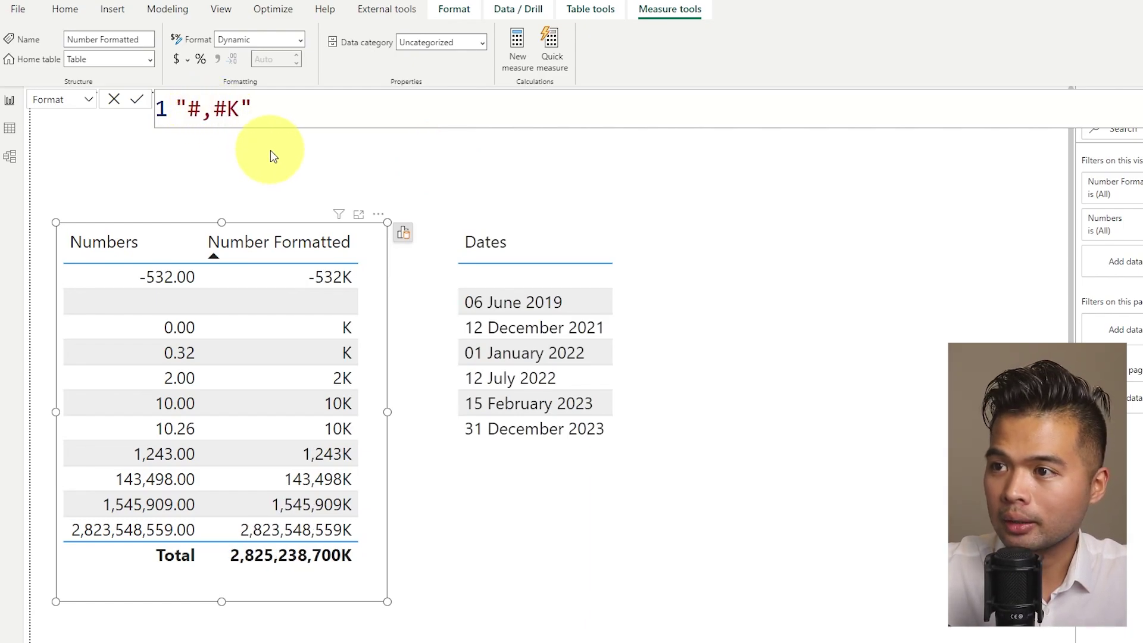
Step: Scale the values to thousands with the format string "#,.K", and add one optional decimal with "#,.#K"
{"action": "left_click", "coordinate": [220, 109]}
{"action": "key", "text": "BackSpace"}
{"action": "type", "text": "."}
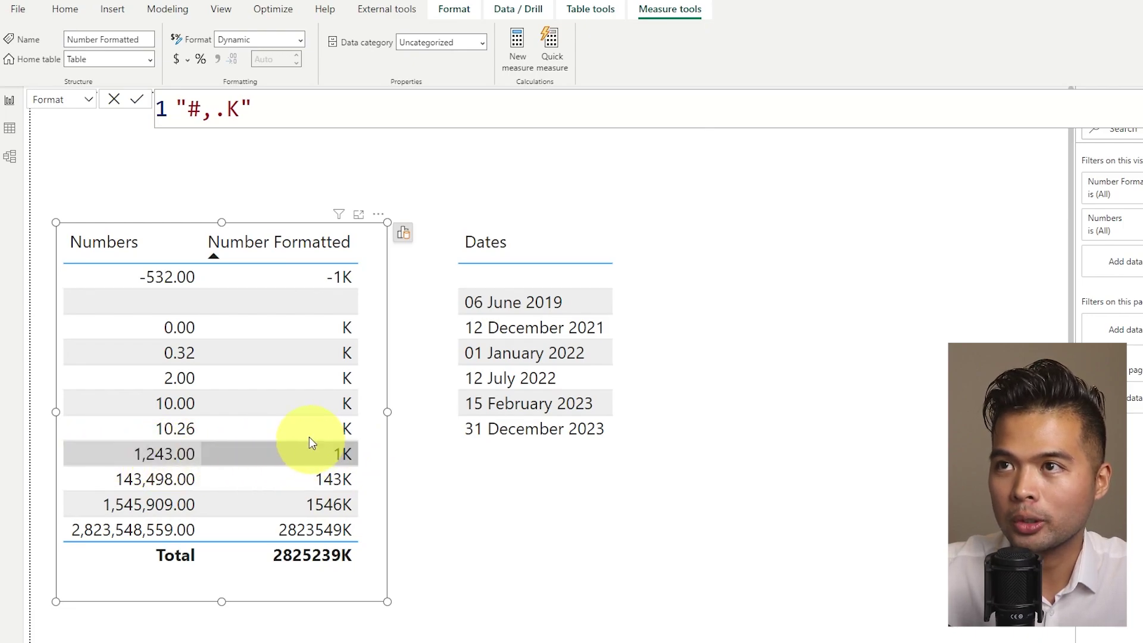
{"action": "left_click", "coordinate": [229, 109]}
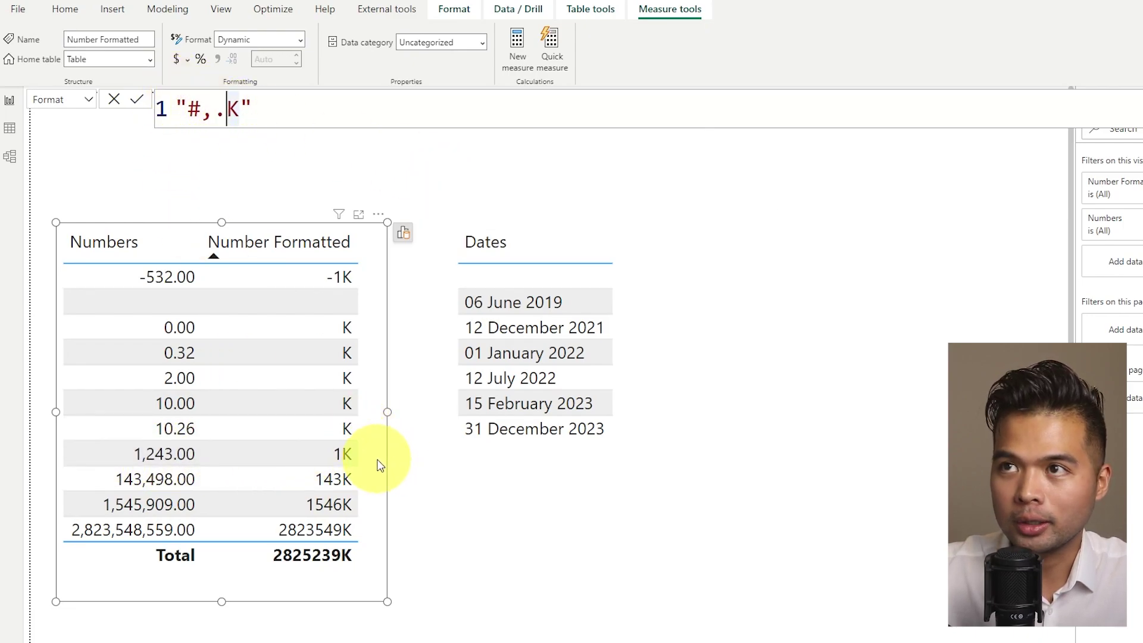
{"action": "type", "text": "#"}
{"action": "key", "text": "Return"}
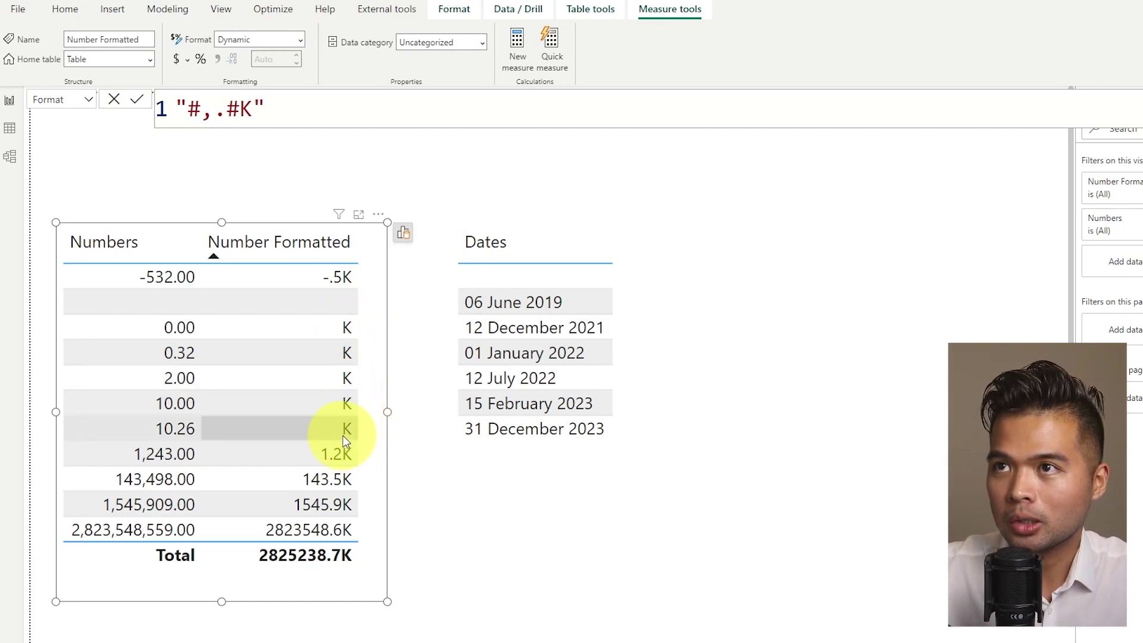
Step: Replace the leading # with 0 so the format string reads "0,.#K", and commit it
{"action": "left_click", "coordinate": [189, 110]}
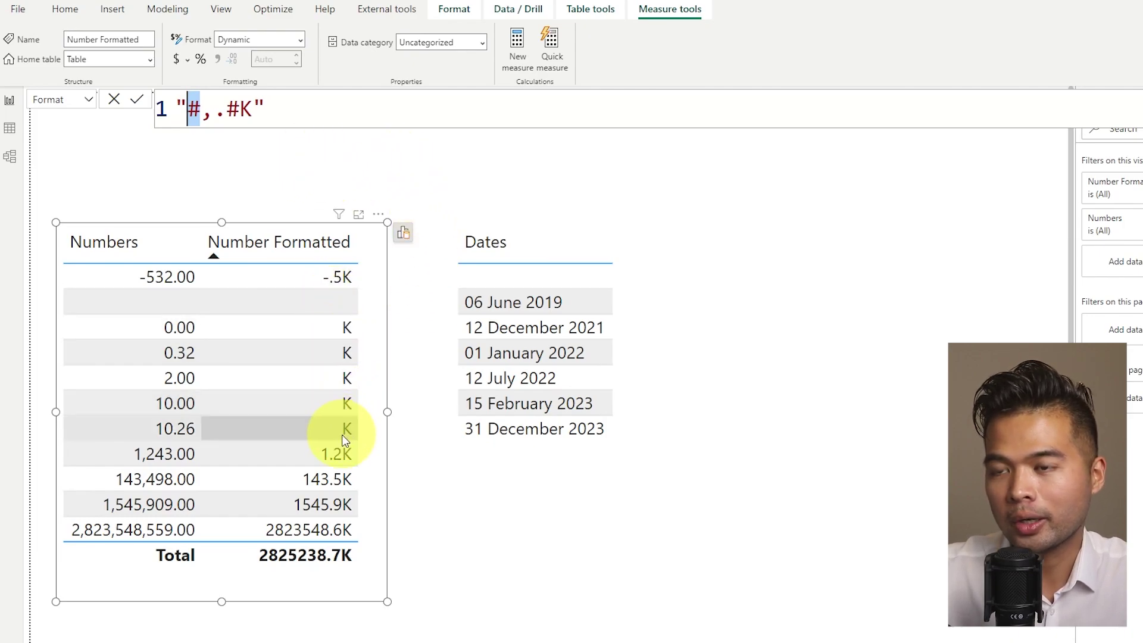
{"action": "type", "text": "0"}
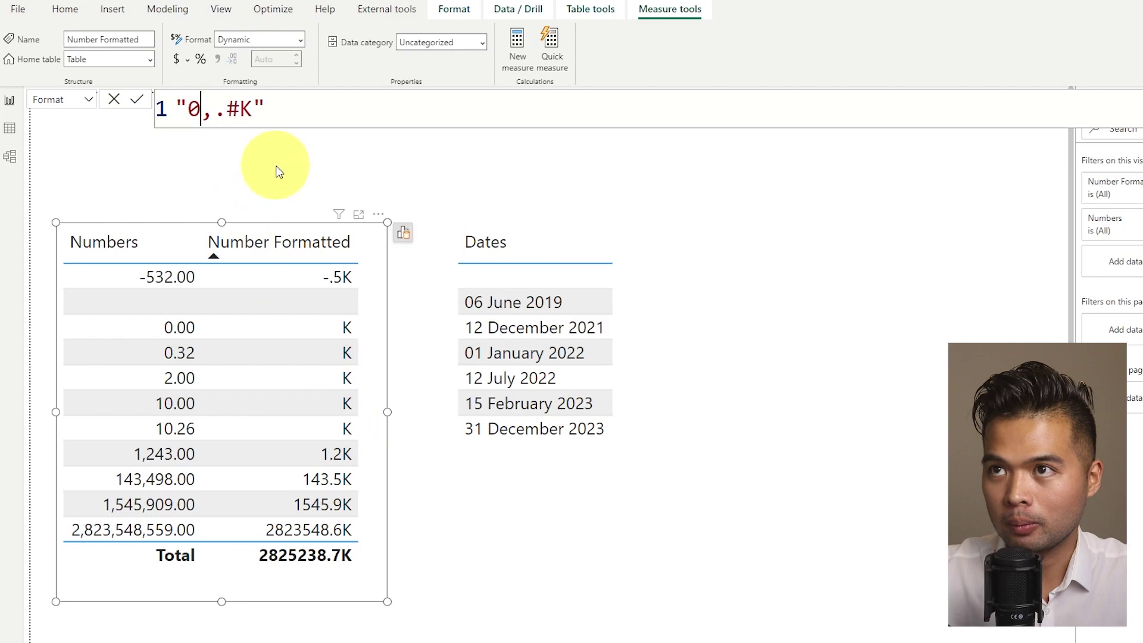
{"action": "key", "text": "Return"}
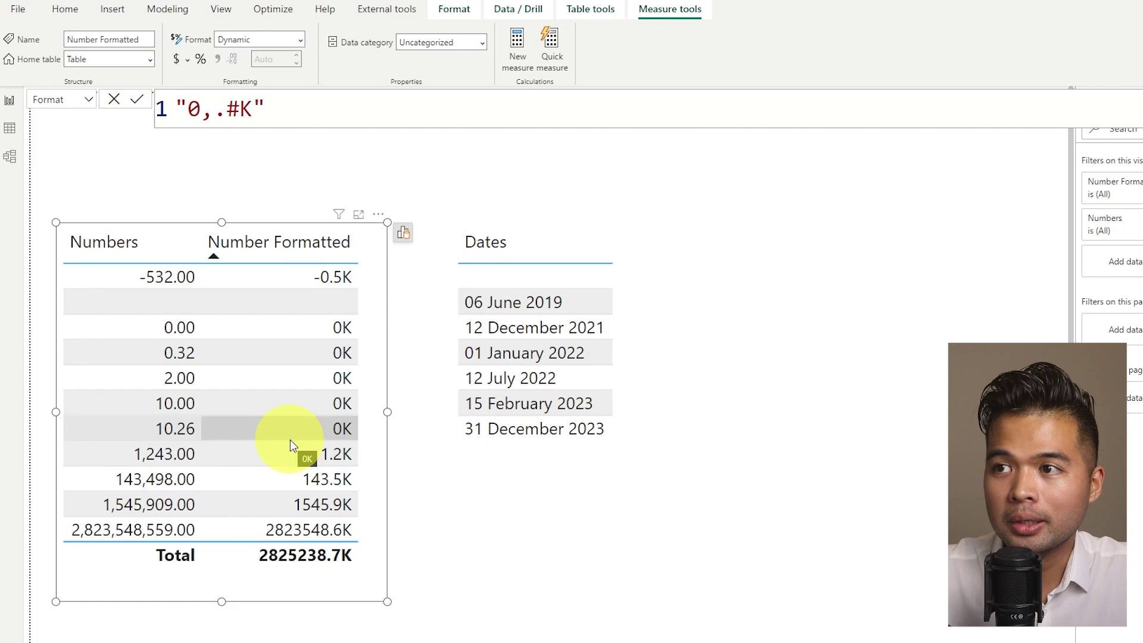
Step: Scale the measure to millions by changing the dynamic format string to "0,,.#M", and commit it
{"action": "left_click", "coordinate": [216, 111]}
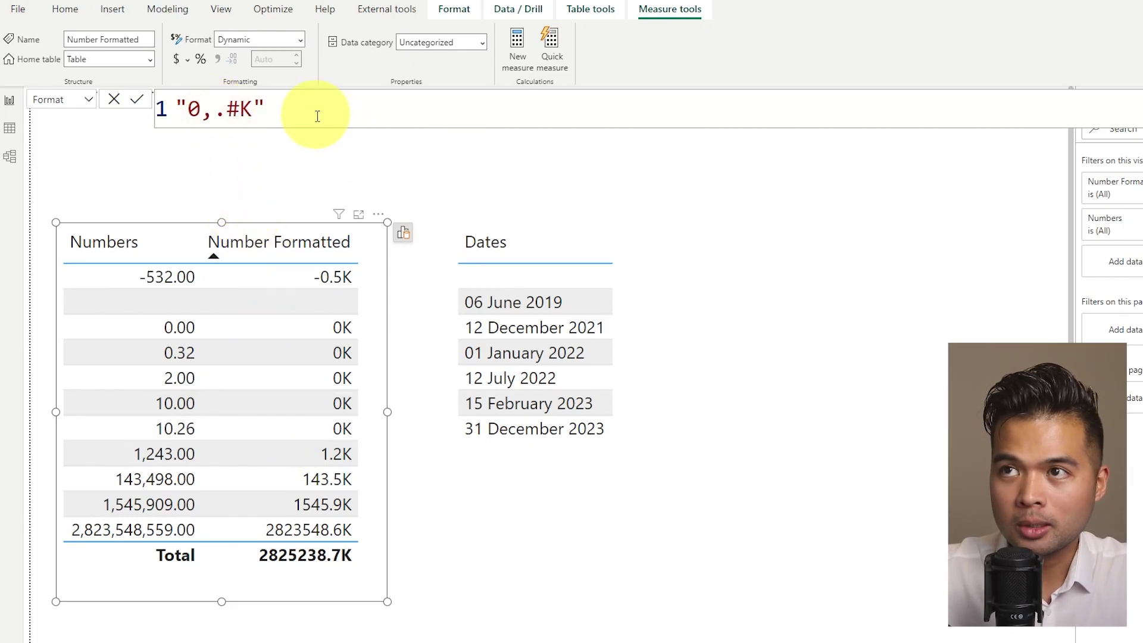
{"action": "type", "text": ","}
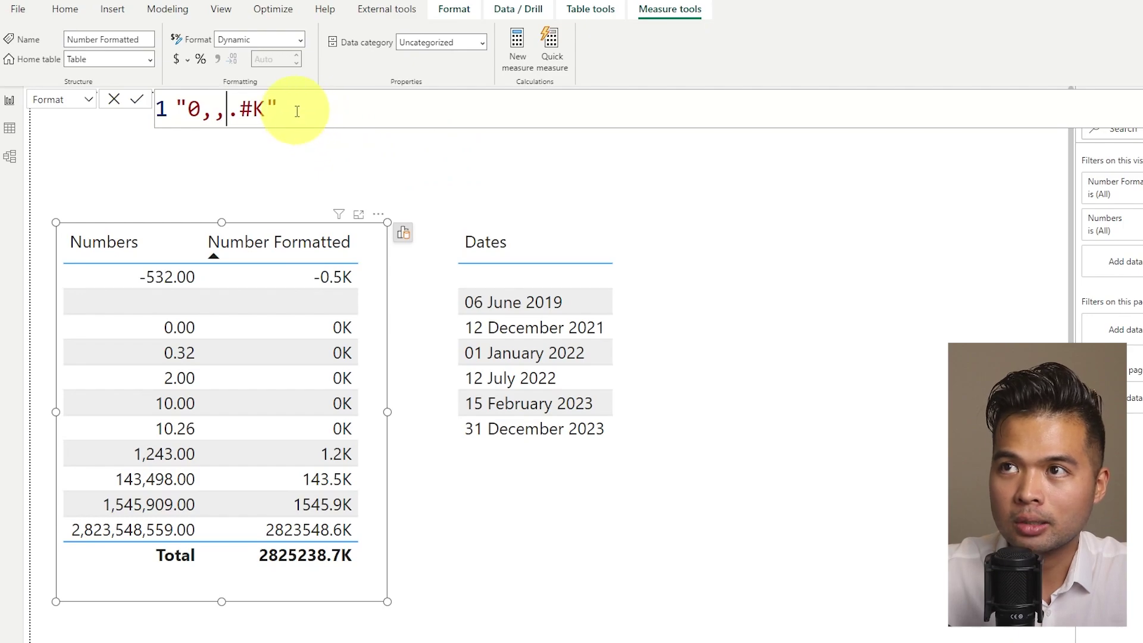
{"action": "left_click_drag", "start_coordinate": [266, 109], "coordinate": [253, 108]}
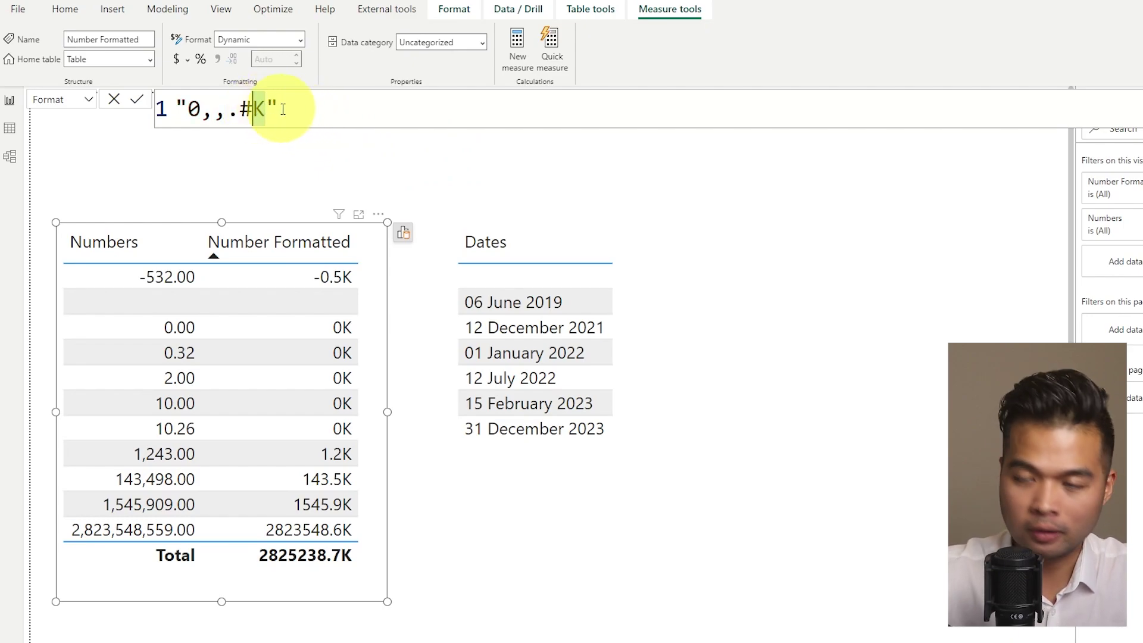
{"action": "type", "text": "M"}
{"action": "key", "text": "Return"}
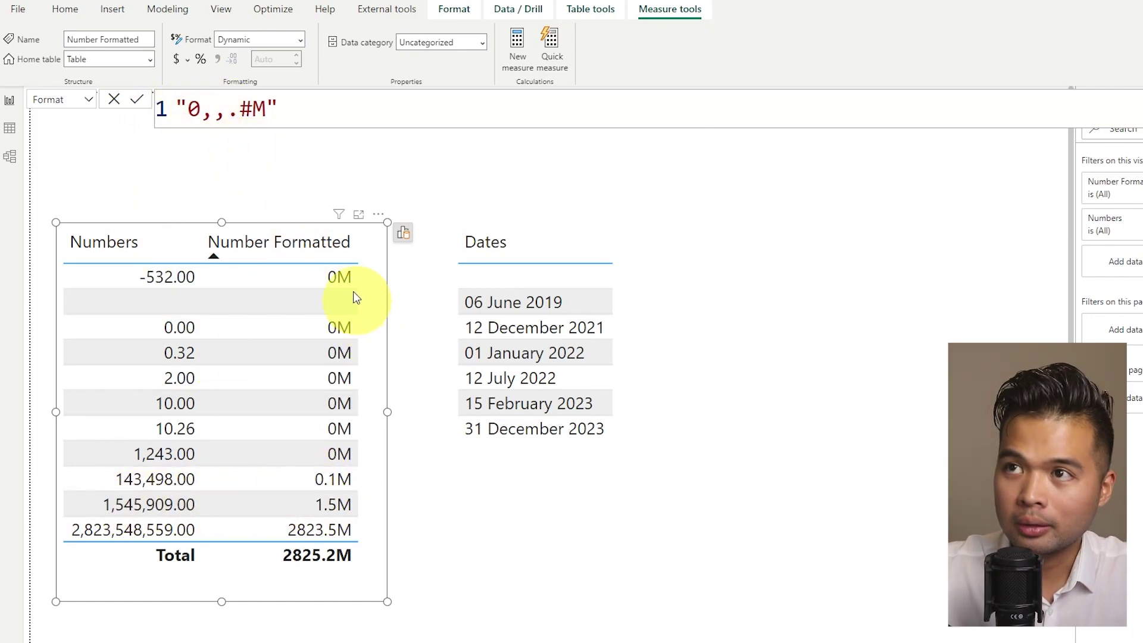
Step: Scale the measure to billions by changing the dynamic format string to "0,,,.#B", and commit it
{"action": "left_click", "coordinate": [228, 109]}
{"action": "type", "text": ","}
{"action": "double_click", "coordinate": [272, 109]}
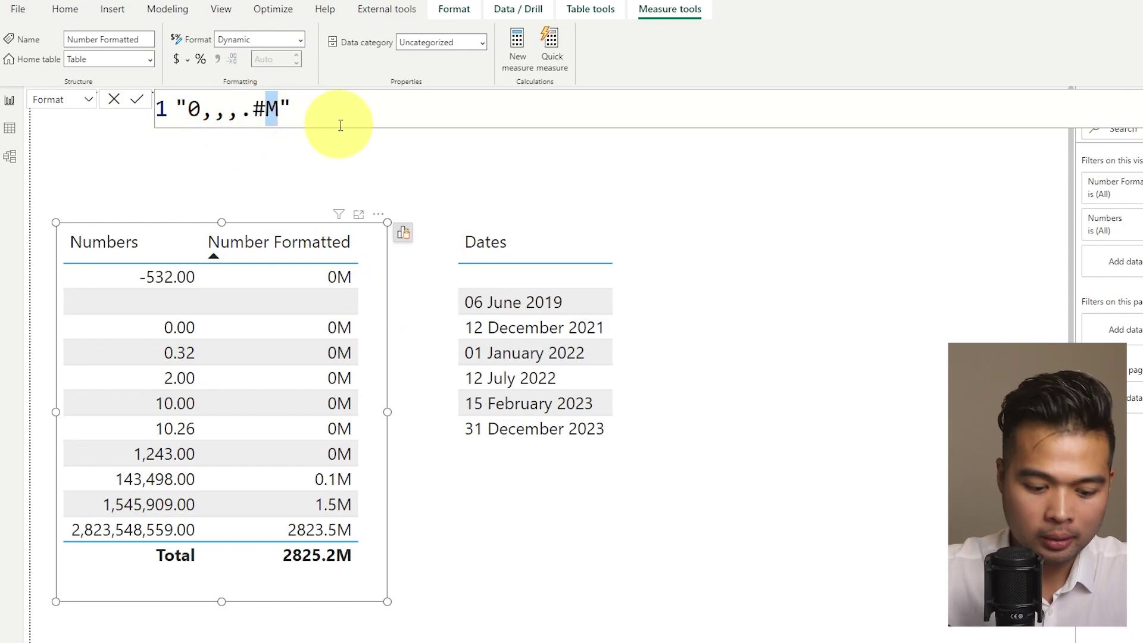
{"action": "type", "text": "B"}
{"action": "key", "text": "Return"}
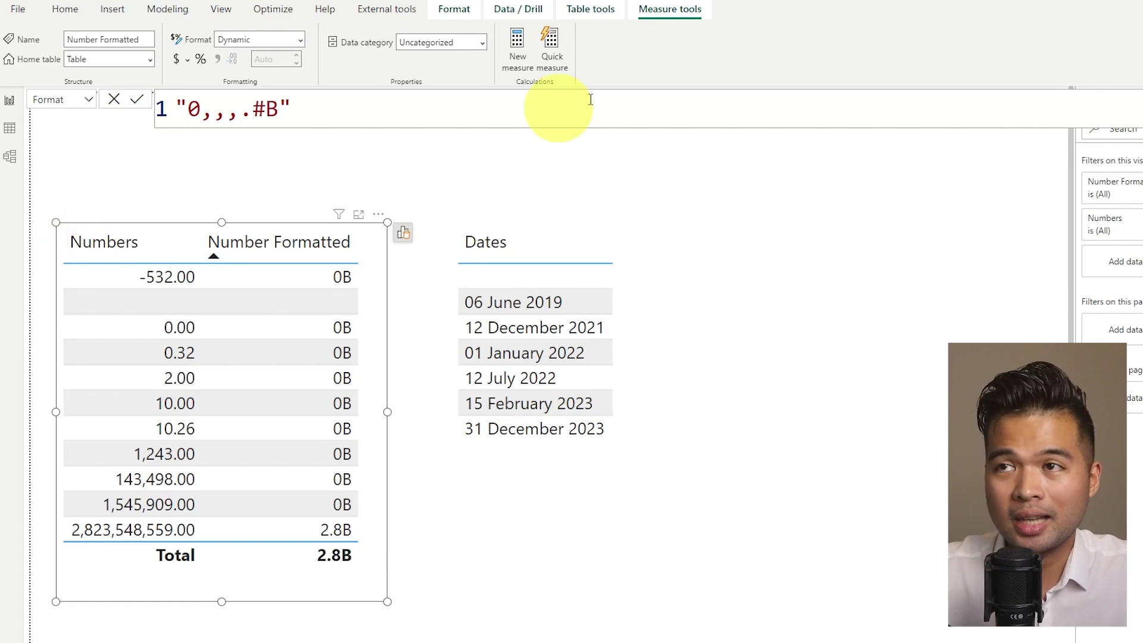
Step: Replace the dynamic format string's contents with "#%" to show the values as percentages, and commit it
{"action": "left_click_drag", "start_coordinate": [278, 107], "coordinate": [187, 107]}
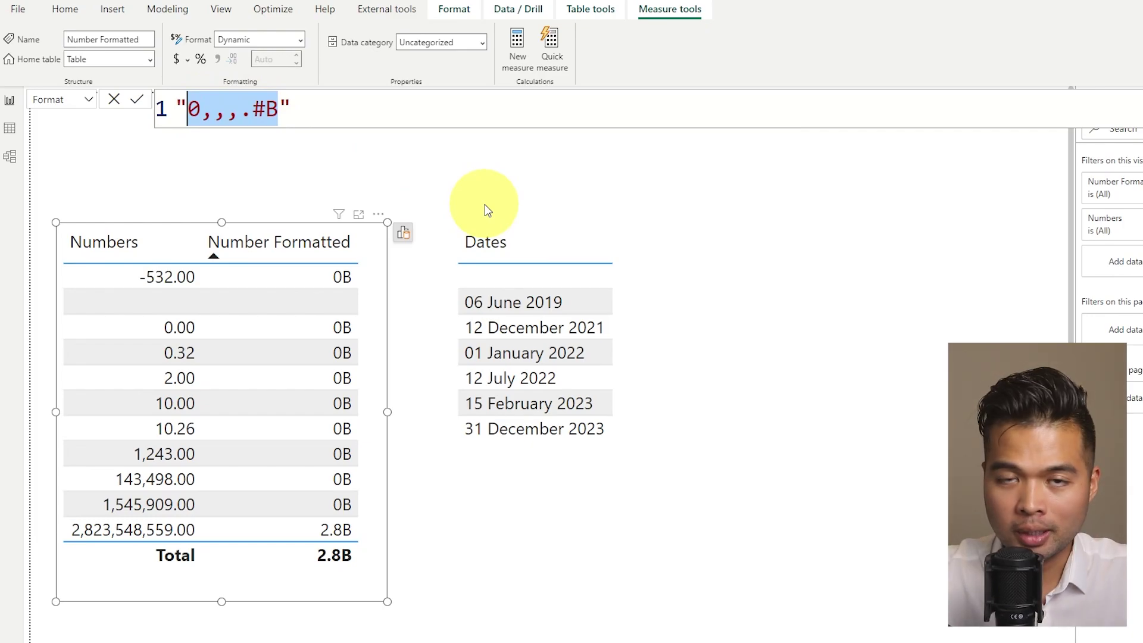
{"action": "type", "text": "#"}
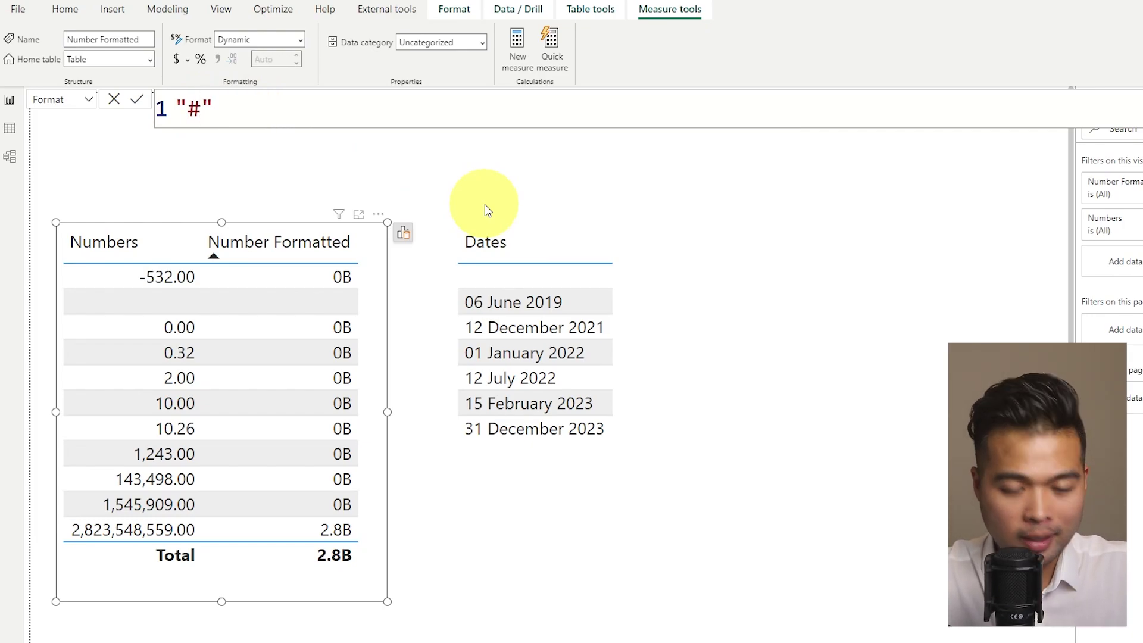
{"action": "type", "text": "%"}
{"action": "key", "text": "Return"}
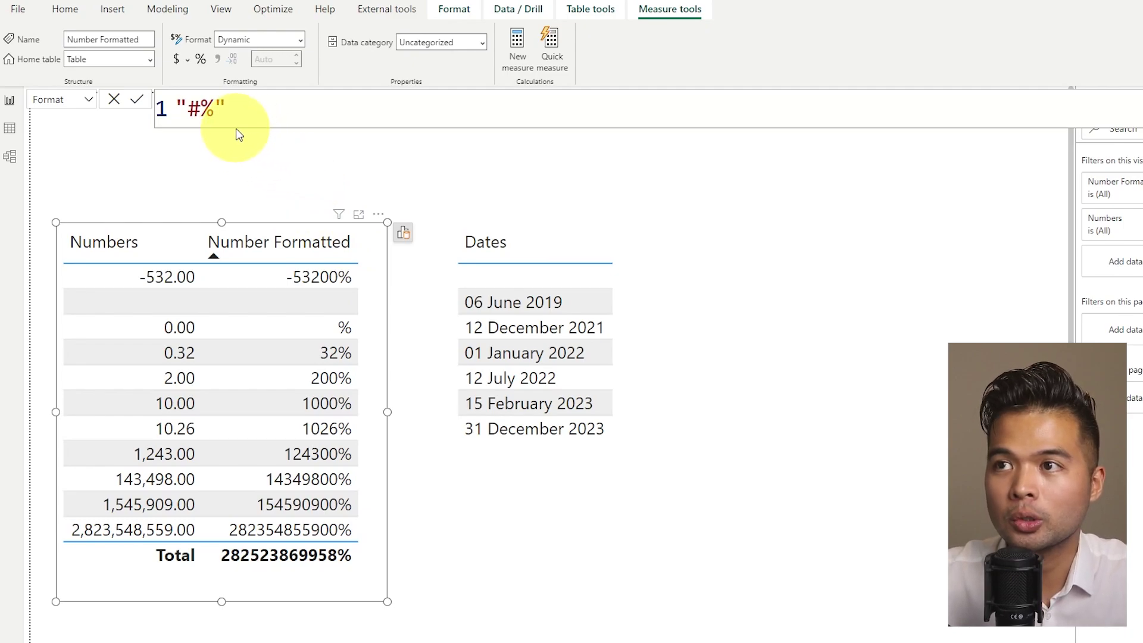
Step: Replace the format string with "£#" to prefix the values with a pound sign, and commit it
{"action": "left_click_drag", "start_coordinate": [215, 108], "coordinate": [188, 108]}
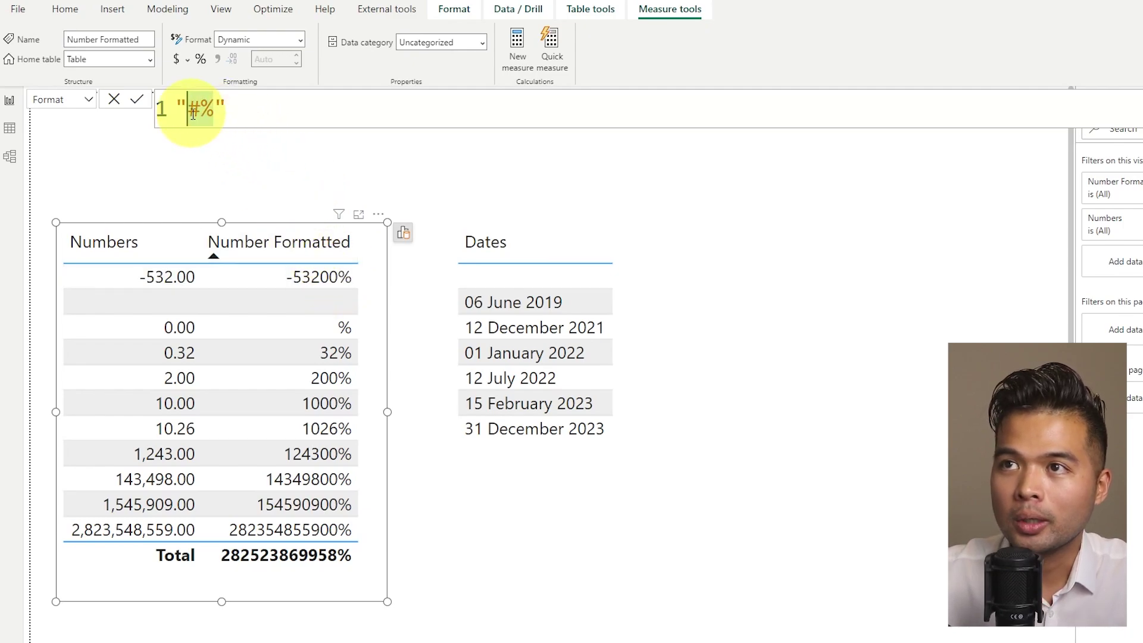
{"action": "type", "text": "£"}
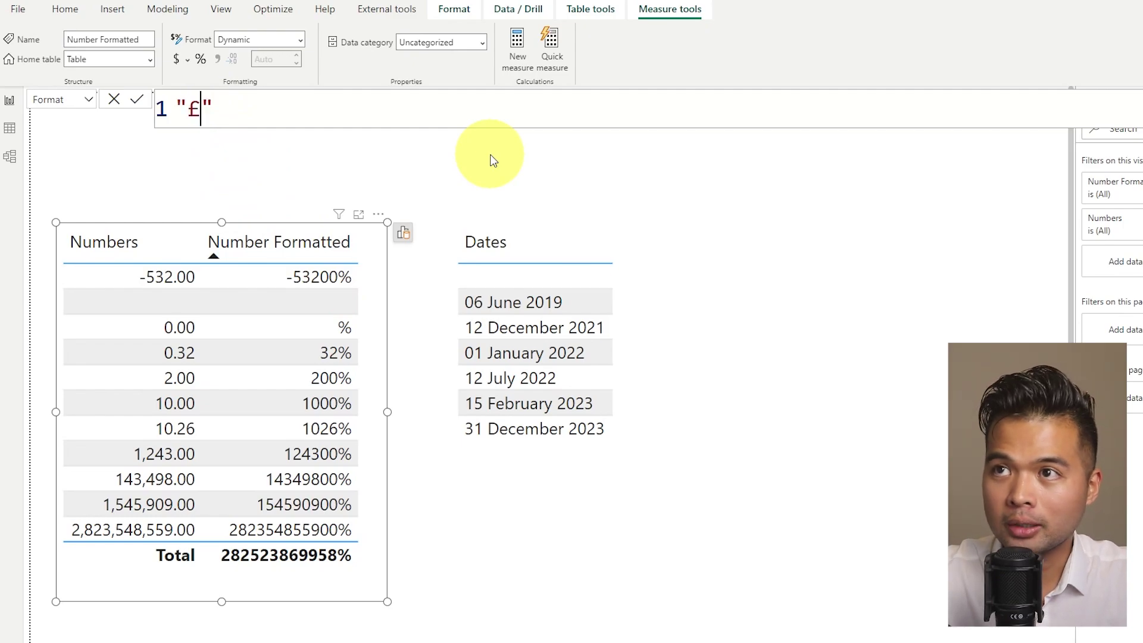
{"action": "type", "text": "#."}
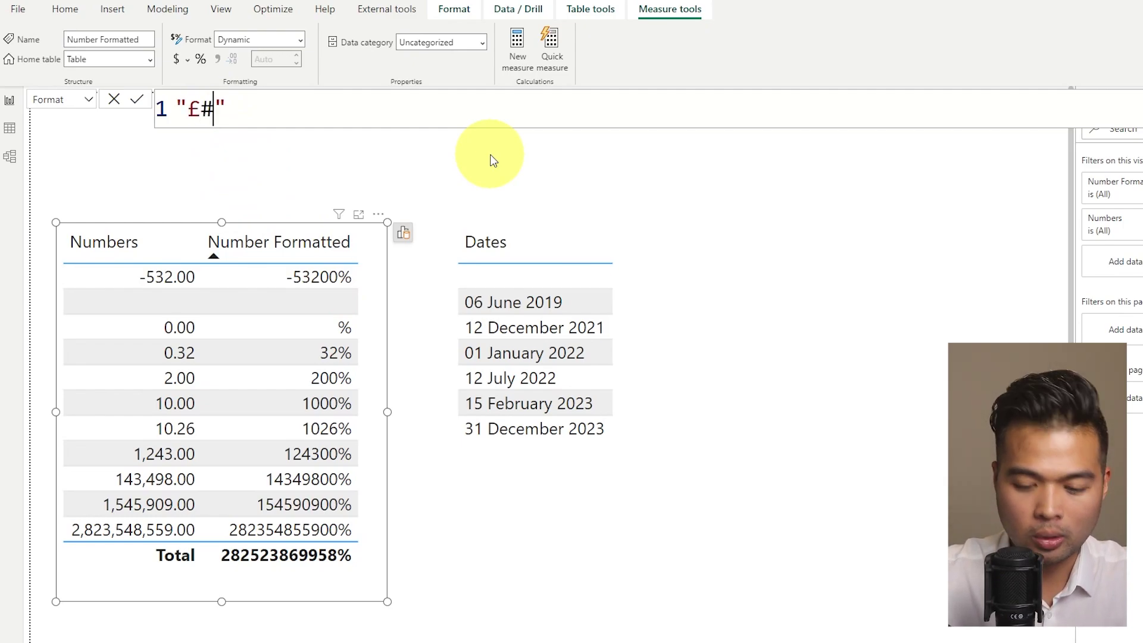
{"action": "key", "text": "BackSpace"}
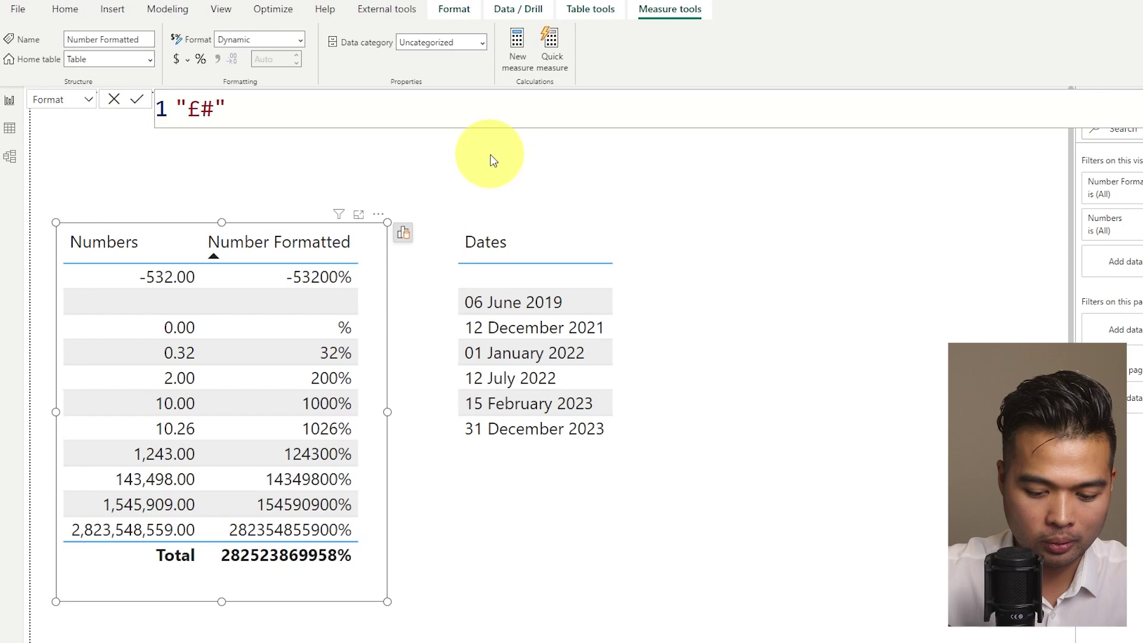
{"action": "type", "text": ","}
{"action": "key", "text": "BackSpace"}
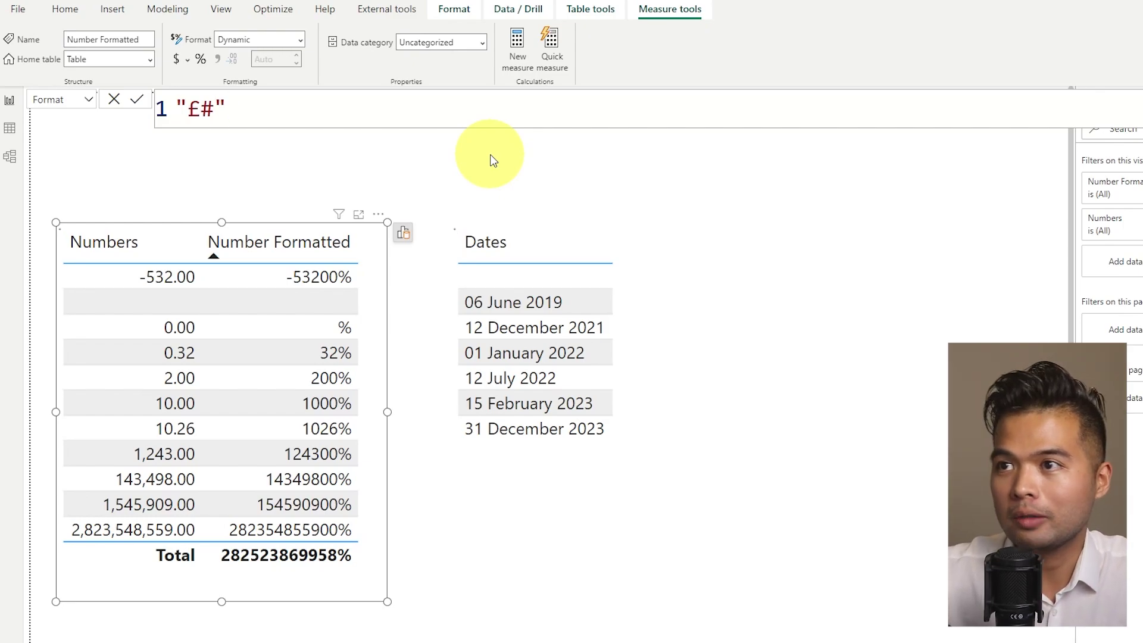
{"action": "key", "text": "Return"}
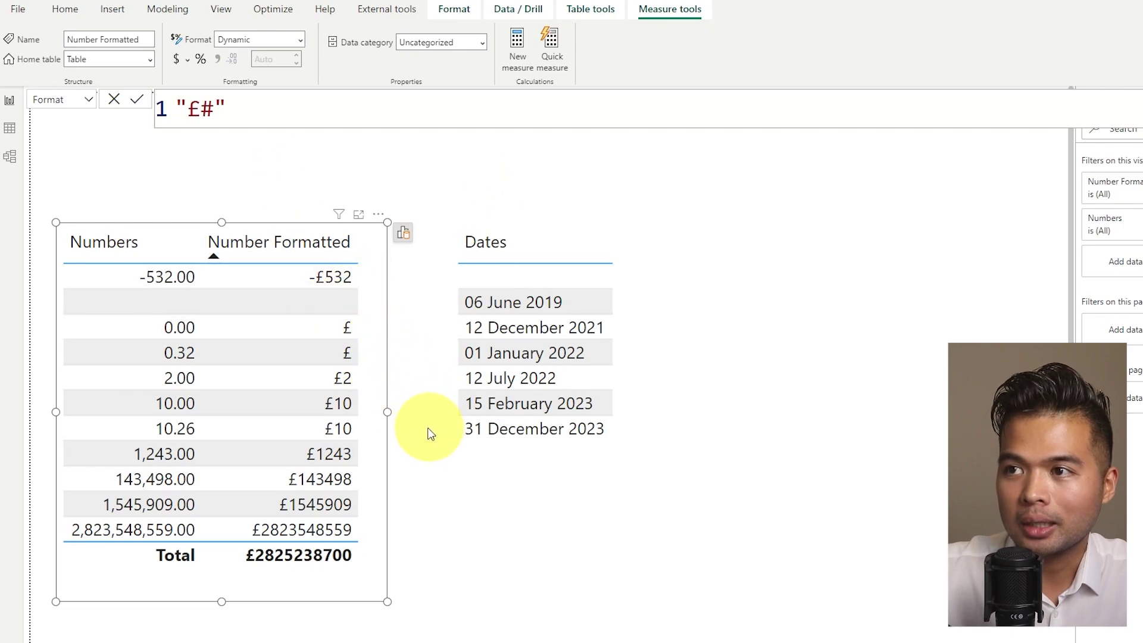
Step: Extend the currency format string to "£0,#.#" for thousands separators and one optional decimal, and commit it
{"action": "key", "text": "shift+Left"}
{"action": "type", "text": "0"}
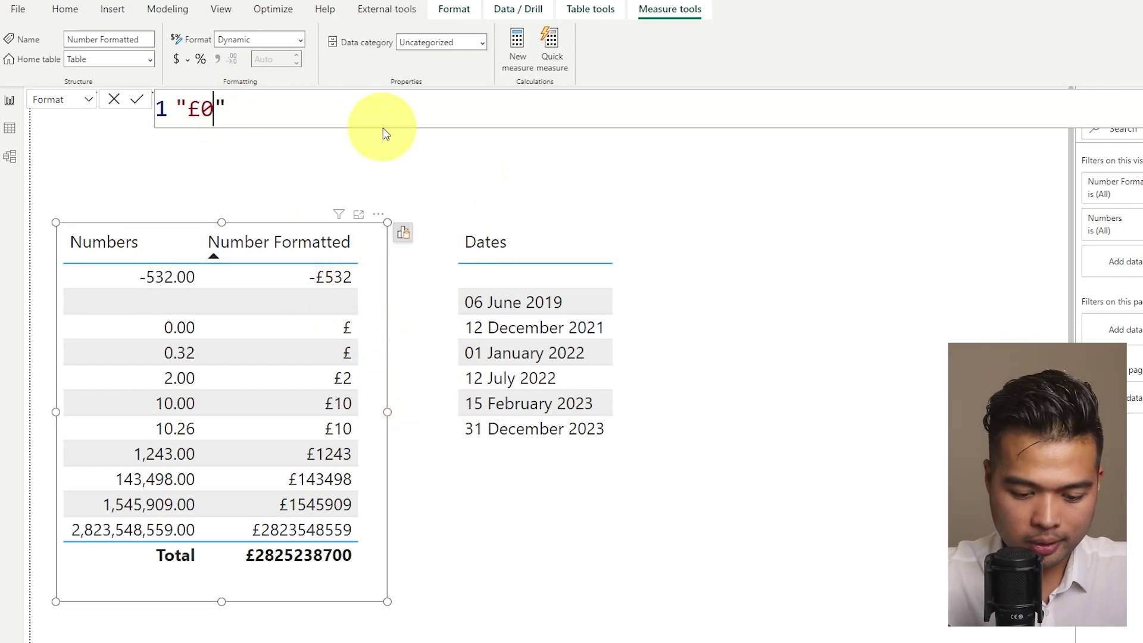
{"action": "type", "text": ",#.#"}
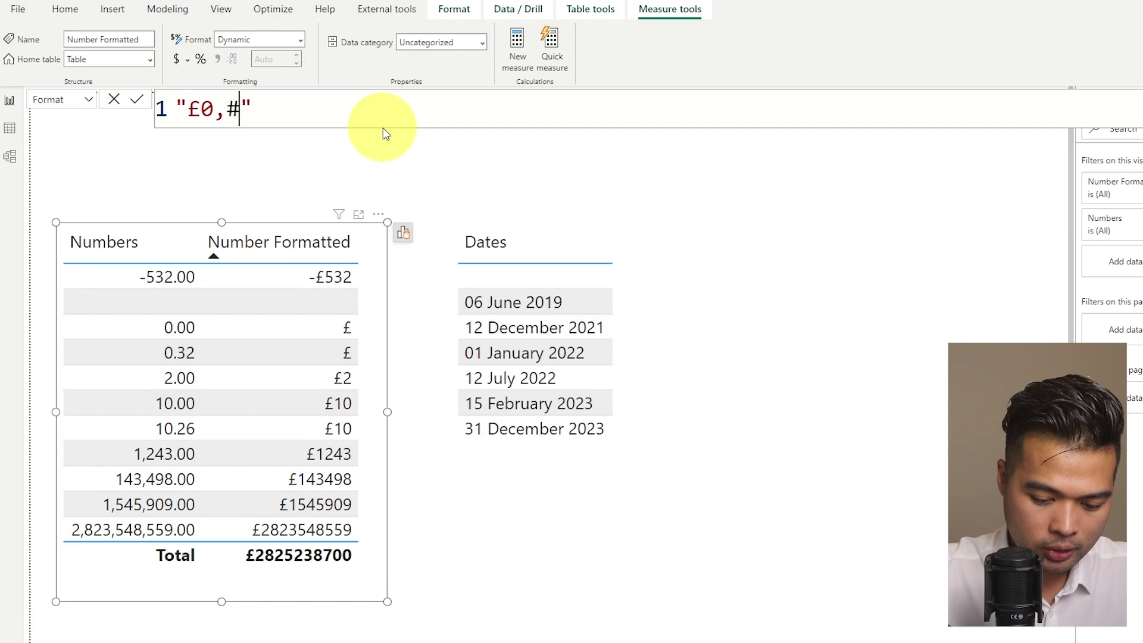
{"action": "key", "text": "Return"}
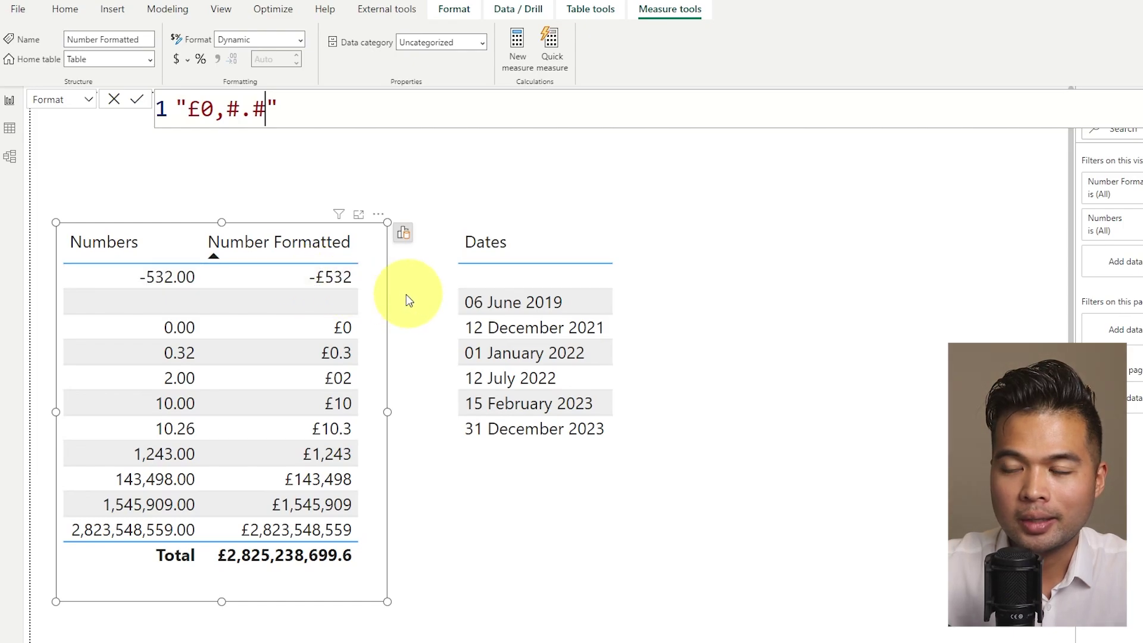
Step: Add a negative-number section in parentheses so the format string reads "£0,#.#;(£0,#.#)", and commit it
{"action": "left_click", "coordinate": [271, 111]}
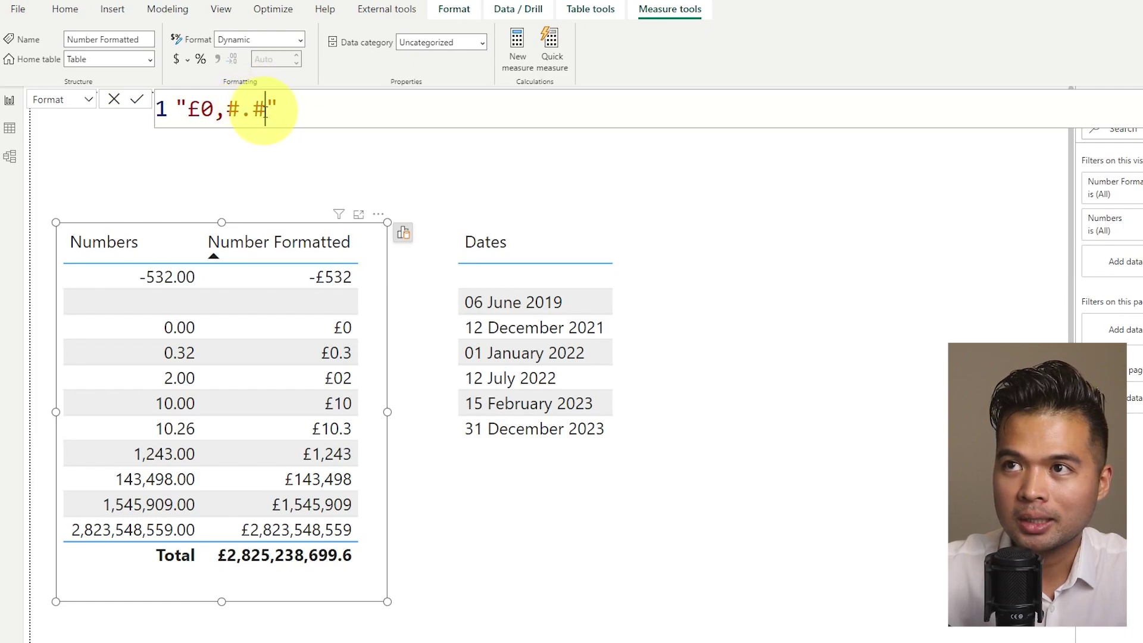
{"action": "left_click_drag", "start_coordinate": [265, 110], "coordinate": [186, 109]}
{"action": "key", "text": "ctrl+c"}
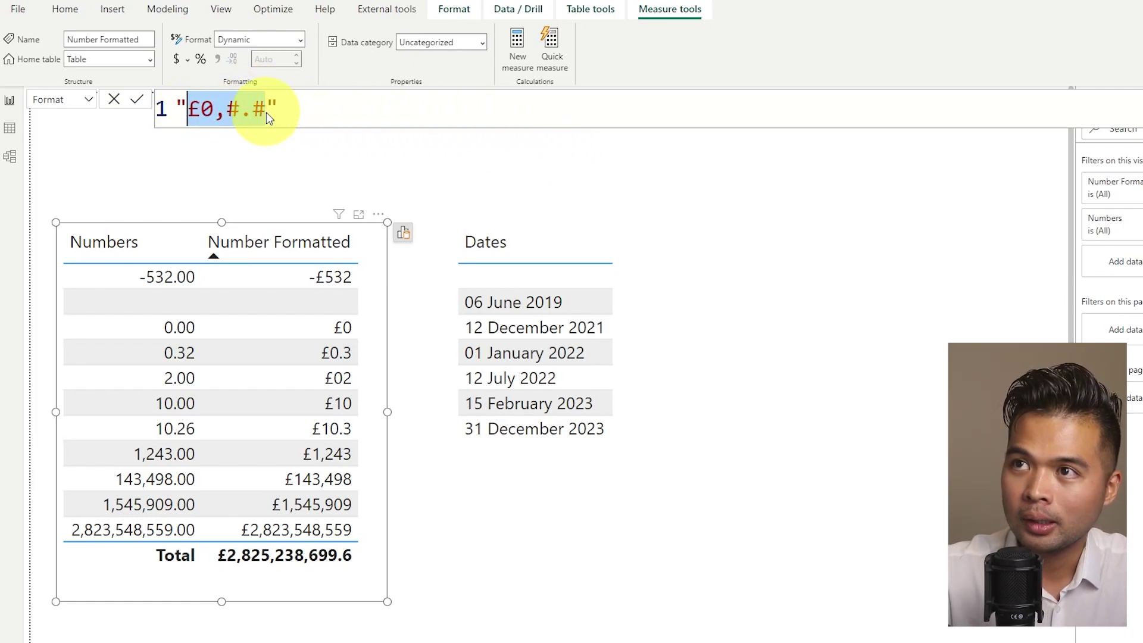
{"action": "key", "text": "Right"}
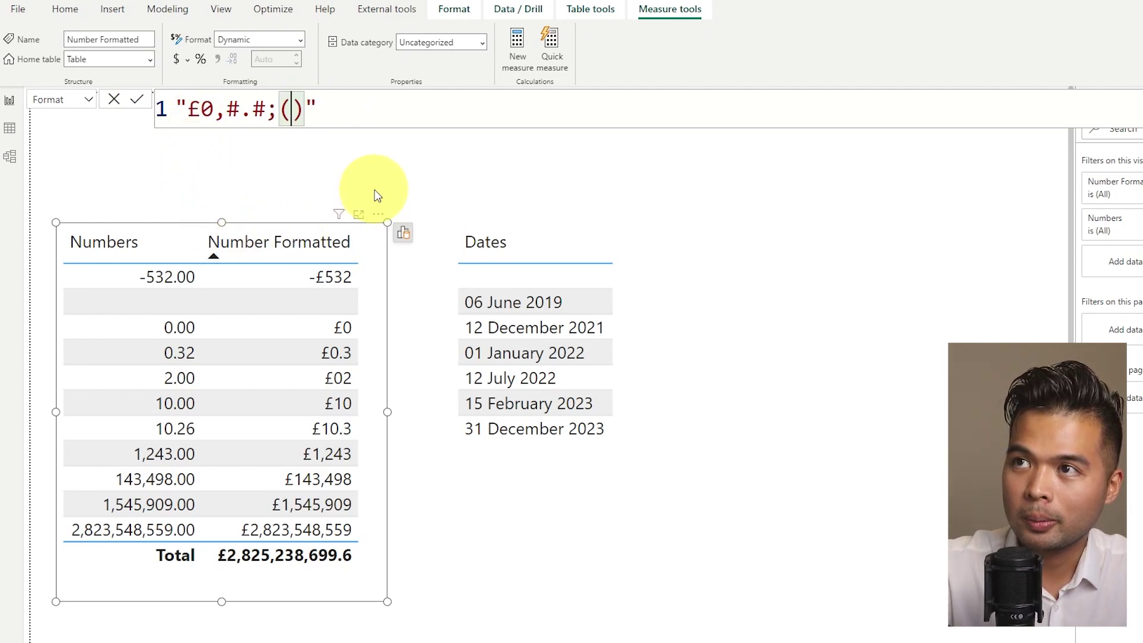
{"action": "key", "text": "ctrl+v"}
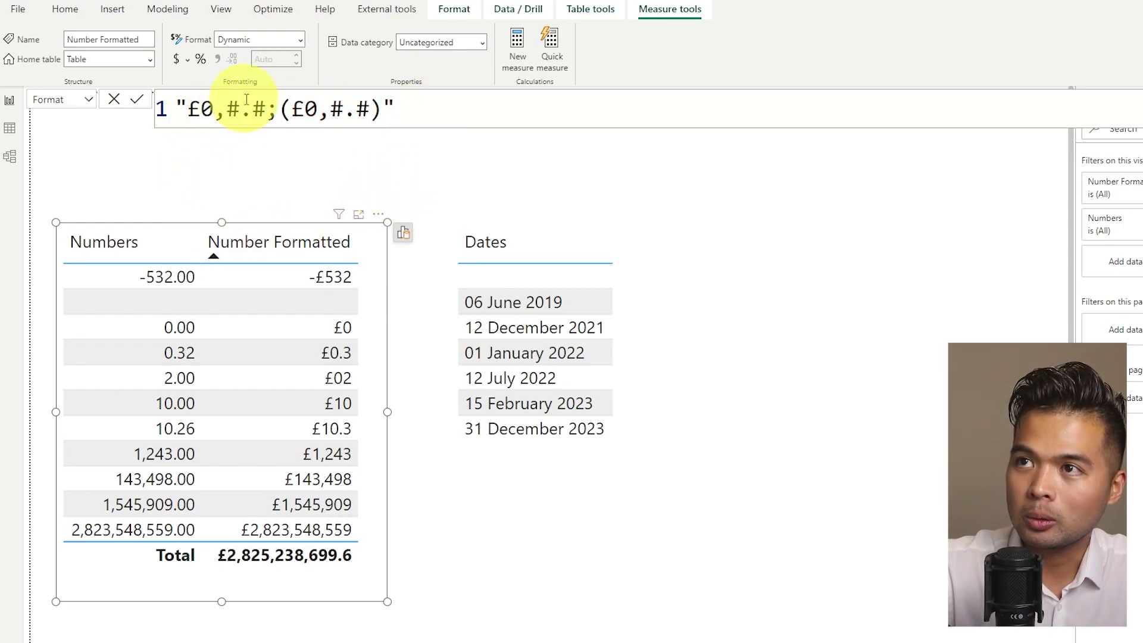
{"action": "left_click_drag", "start_coordinate": [266, 109], "coordinate": [187, 110]}
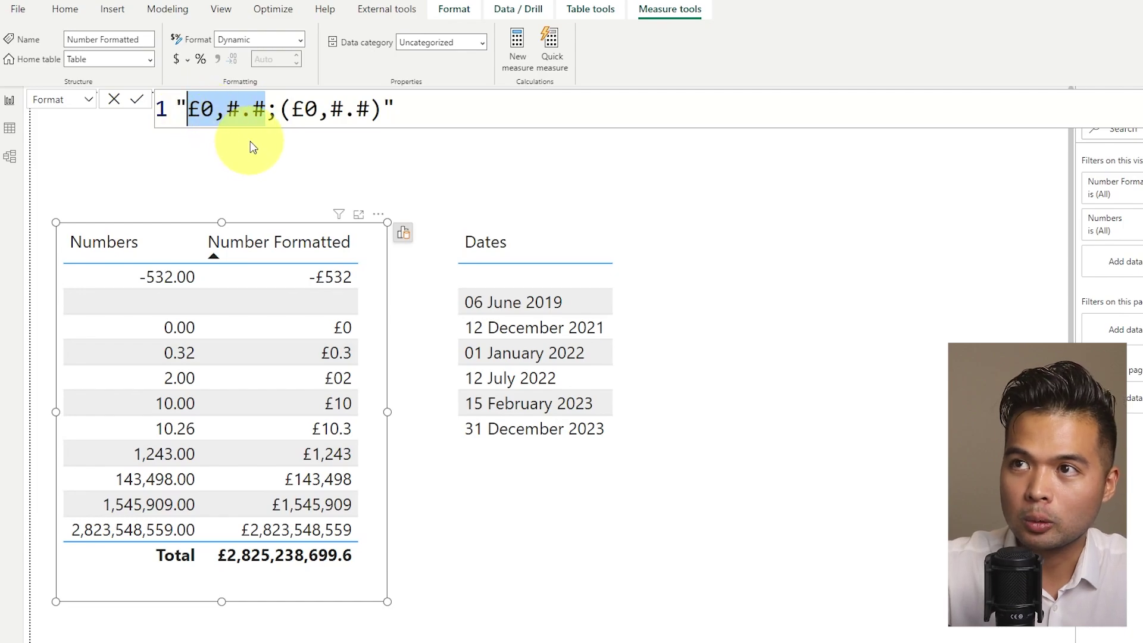
{"action": "left_click_drag", "start_coordinate": [382, 109], "coordinate": [281, 111]}
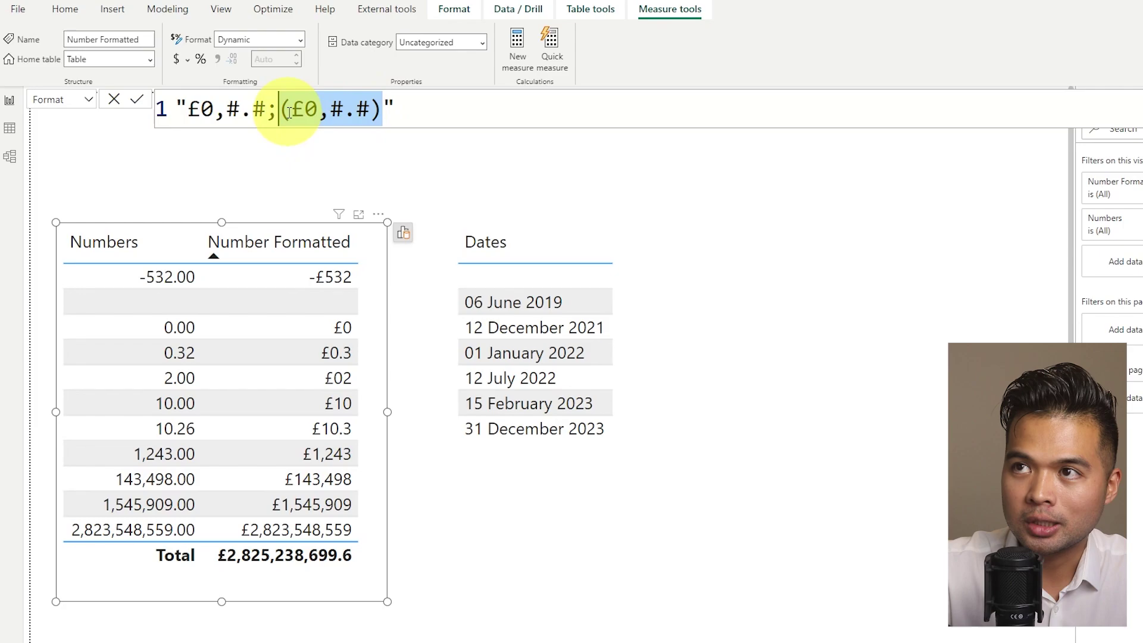
{"action": "key", "text": "Return"}
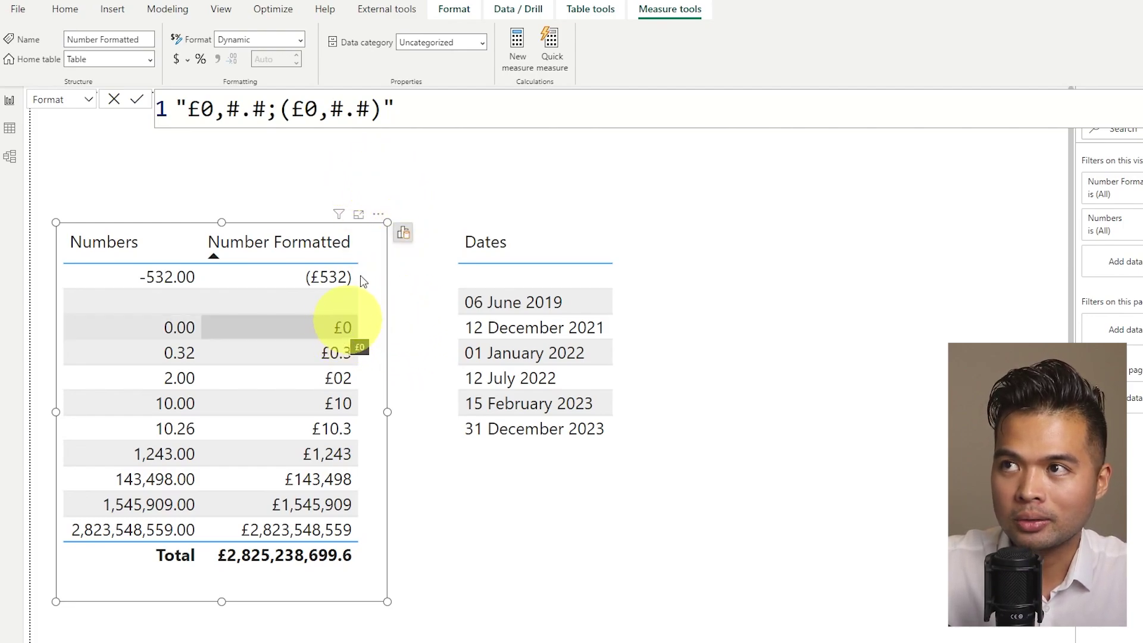
Step: Add a third section showing the text "zero" for zero values, making the format string "£0,#.#;(£0,#.#);zero", and commit it
{"action": "left_click", "coordinate": [381, 112]}
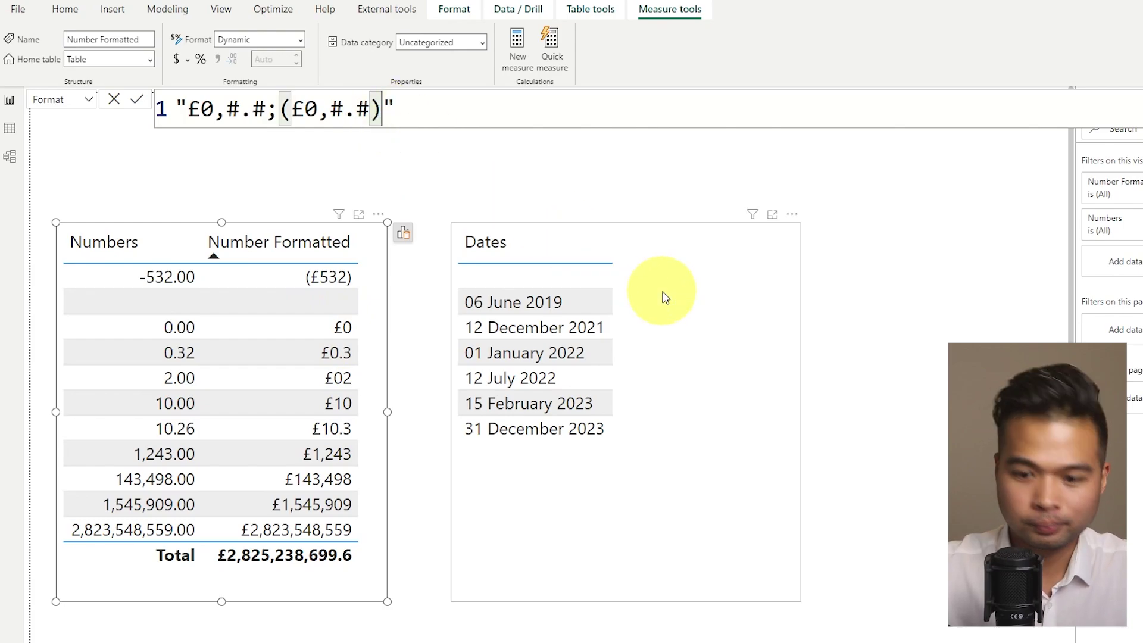
{"action": "type", "text": ";zero"}
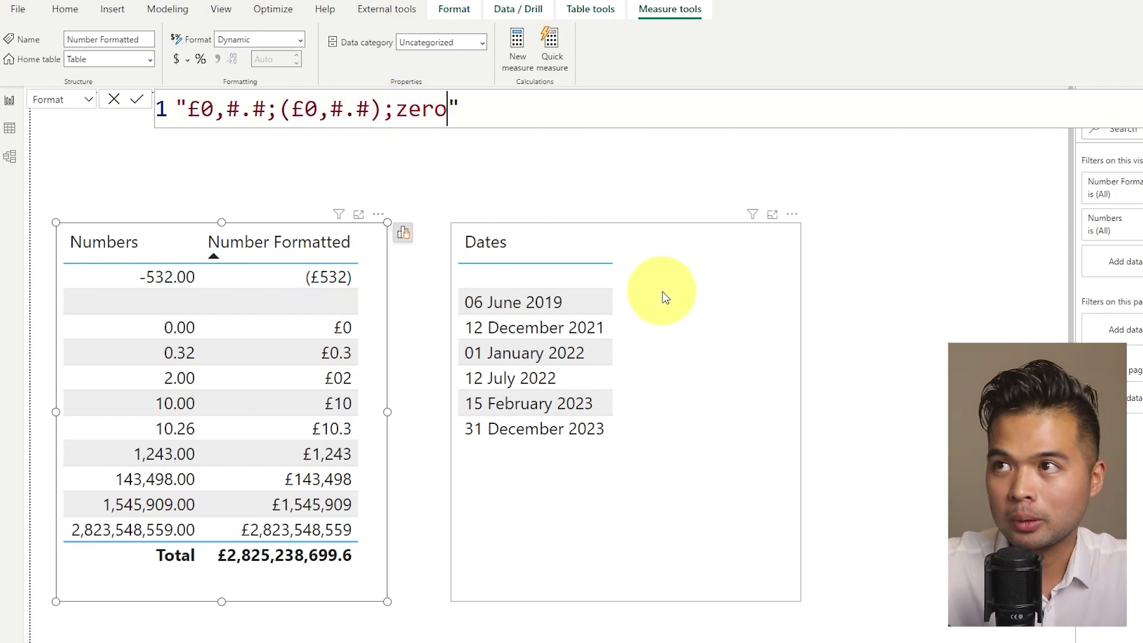
{"action": "key", "text": "Return"}
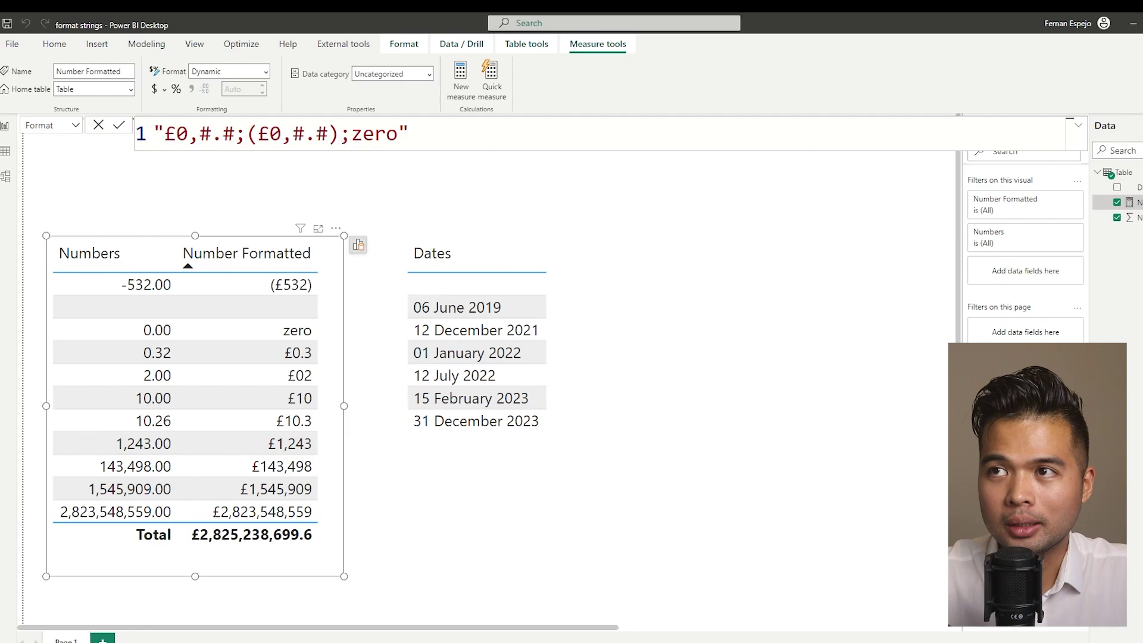
Step: Swap the two table visuals on the canvas so that the Dates table sits left of the Numbers table
{"action": "left_click_drag", "start_coordinate": [323, 410], "coordinate": [918, 421]}
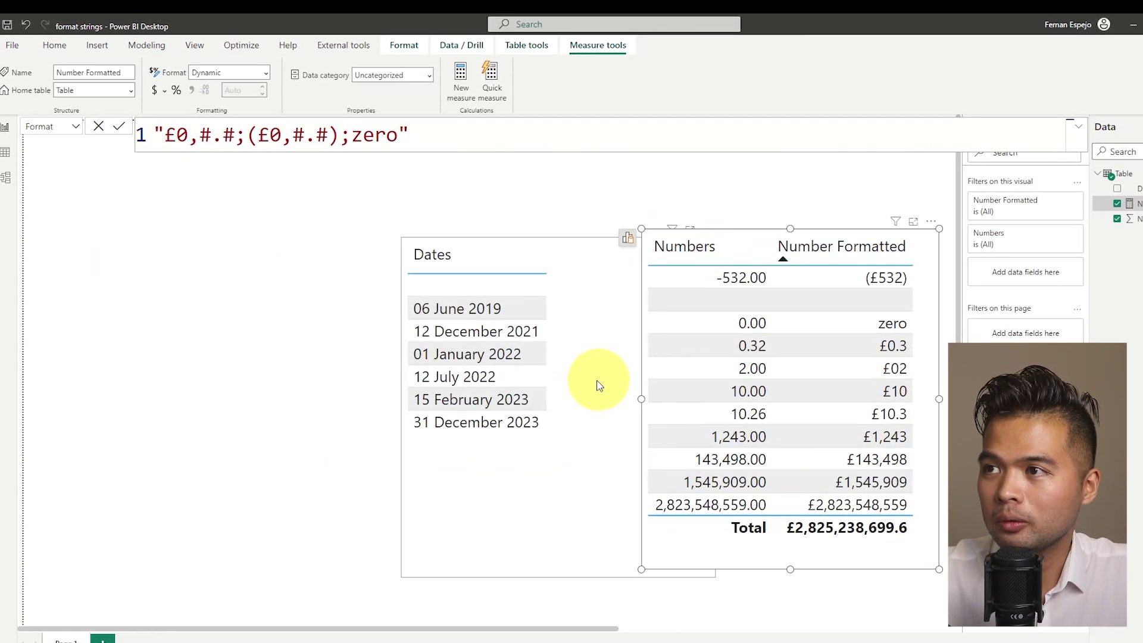
{"action": "left_click_drag", "start_coordinate": [598, 386], "coordinate": [313, 357]}
Step: Create the measure Dates Formatted = MAX('Table'[Dates]) in Table, and add it to the Dates table visual
{"action": "right_click", "coordinate": [1127, 178]}
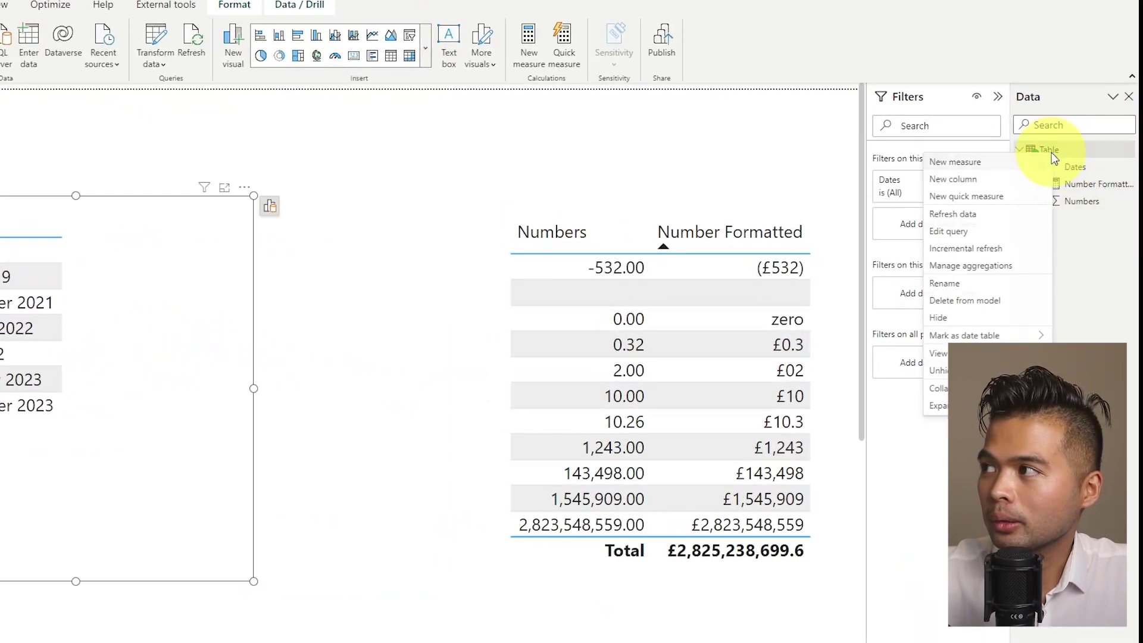
{"action": "left_click", "coordinate": [1023, 162]}
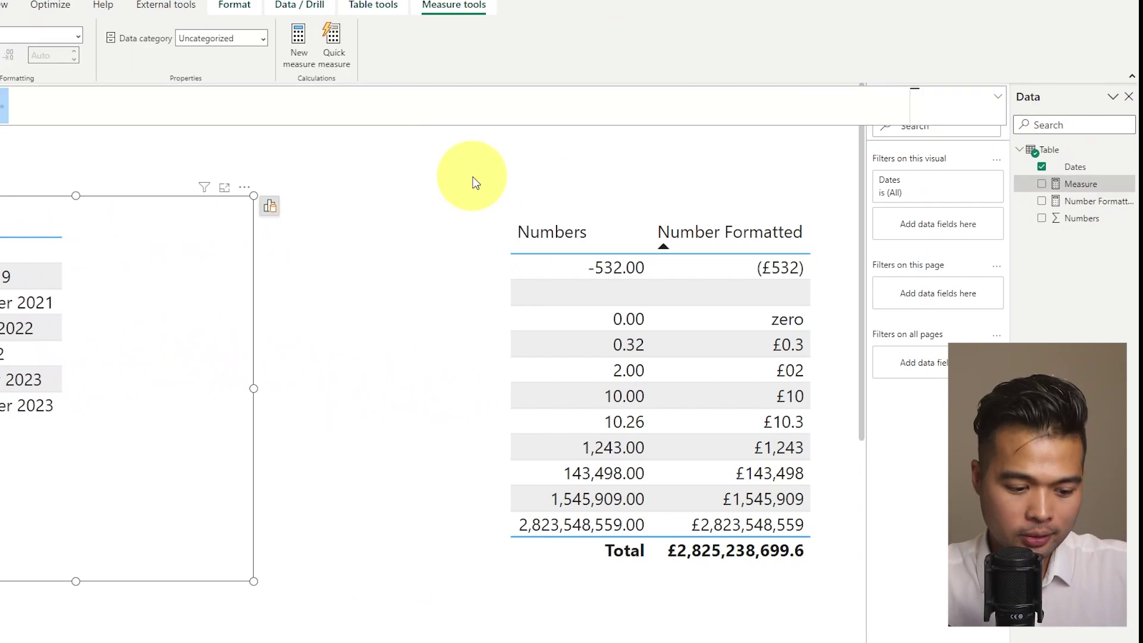
{"action": "type", "text": "Dates Formatted ="}
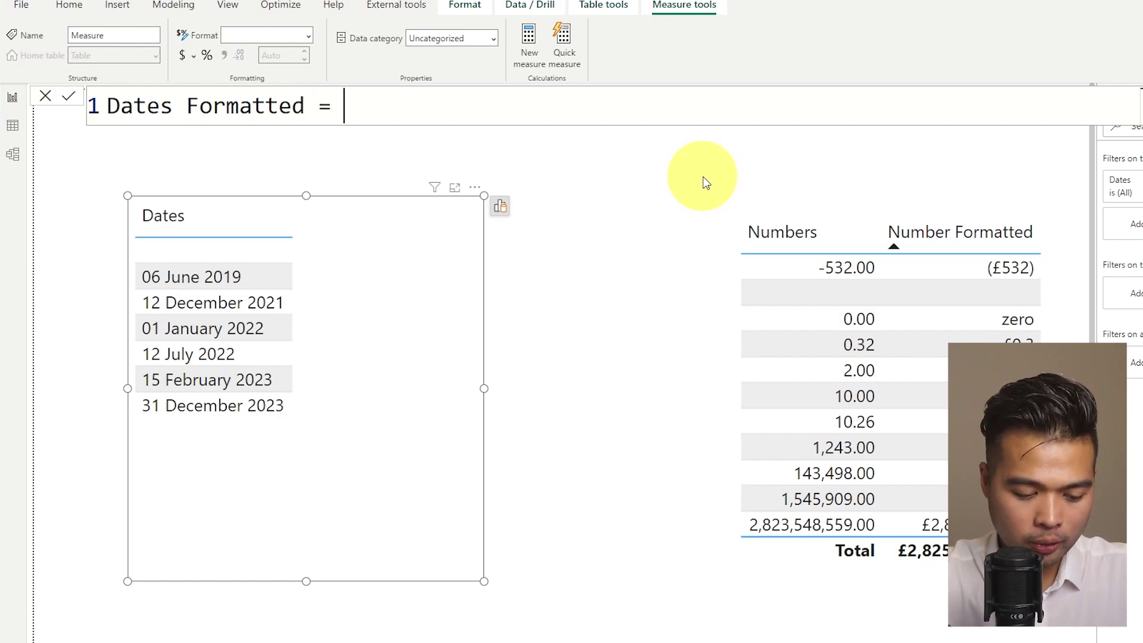
{"action": "type", "text": "Da"}
{"action": "key", "text": "BackSpace"}
{"action": "key", "text": "BackSpace"}
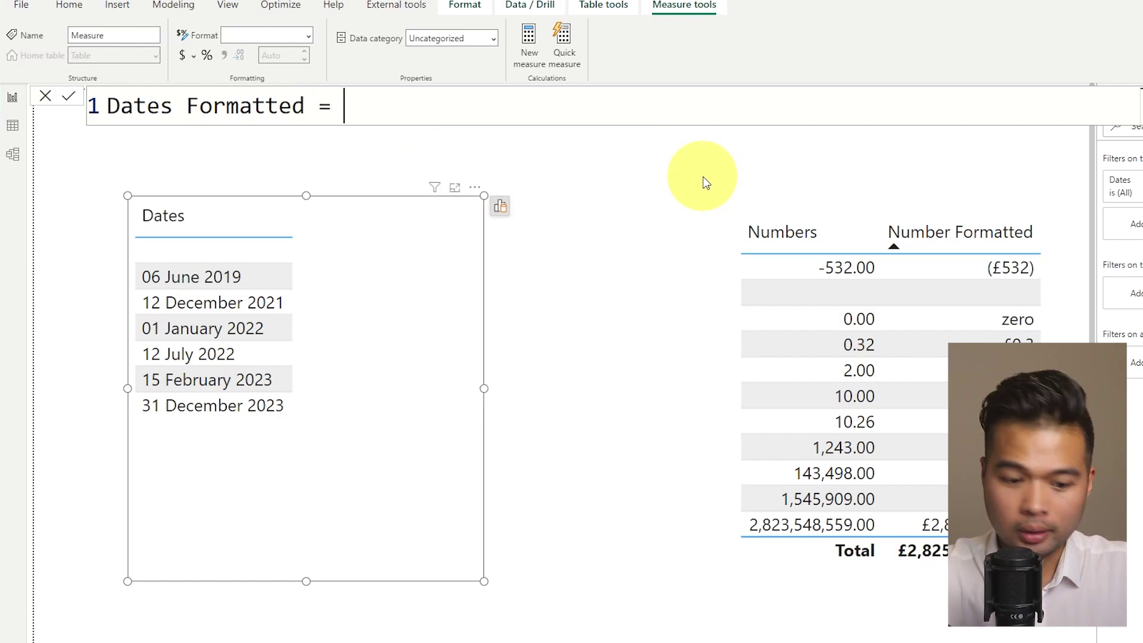
{"action": "type", "text": "MAX('Table'[D"}
{"action": "type", "text": "ate"}
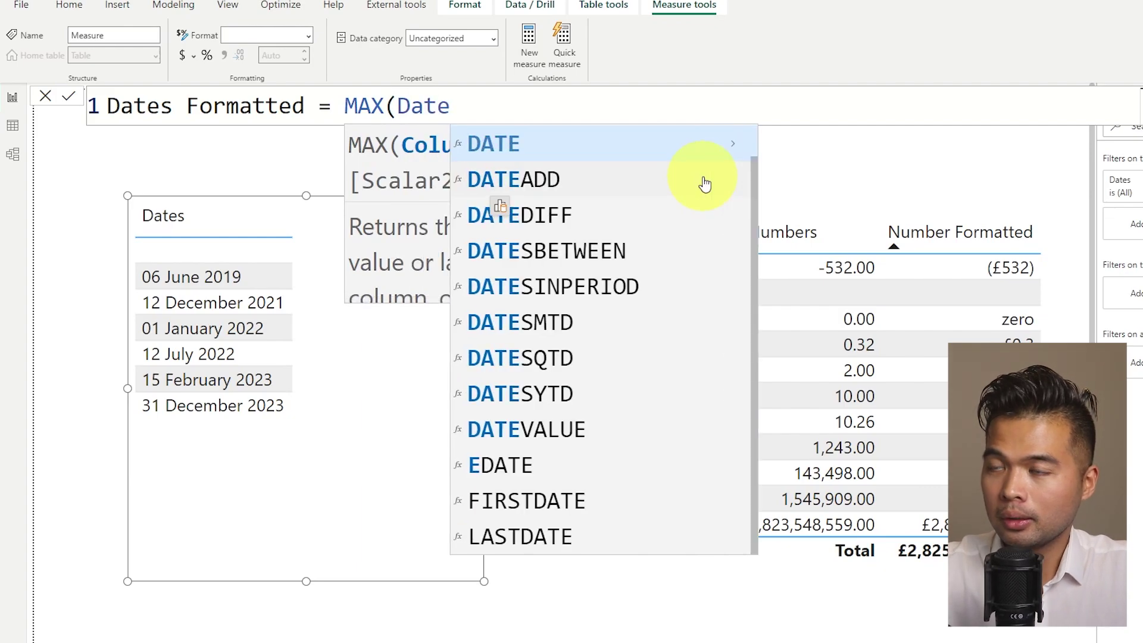
{"action": "type", "text": "s"}
{"action": "key", "text": "Tab"}
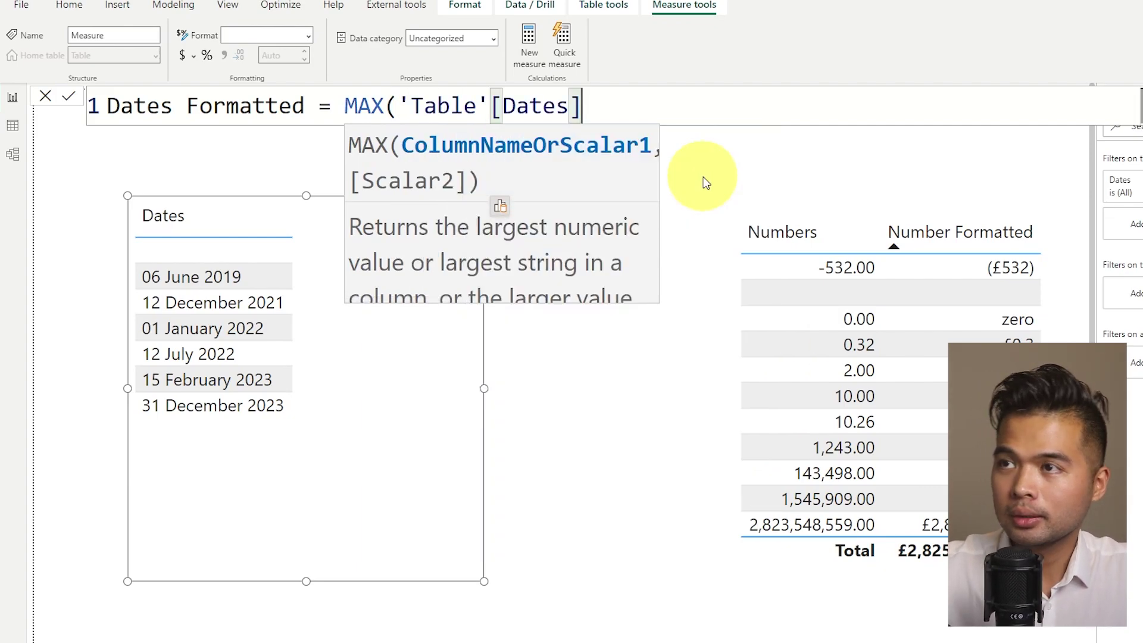
{"action": "type", "text": ")"}
{"action": "key", "text": "Return"}
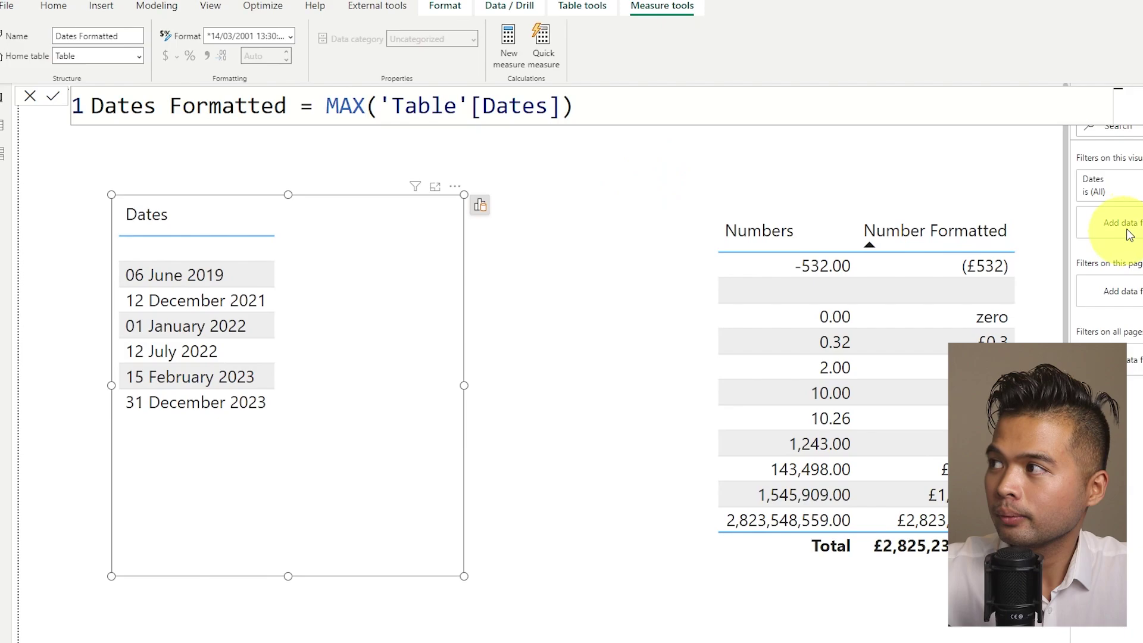
{"action": "left_click_drag", "start_coordinate": [1088, 184], "coordinate": [282, 341]}
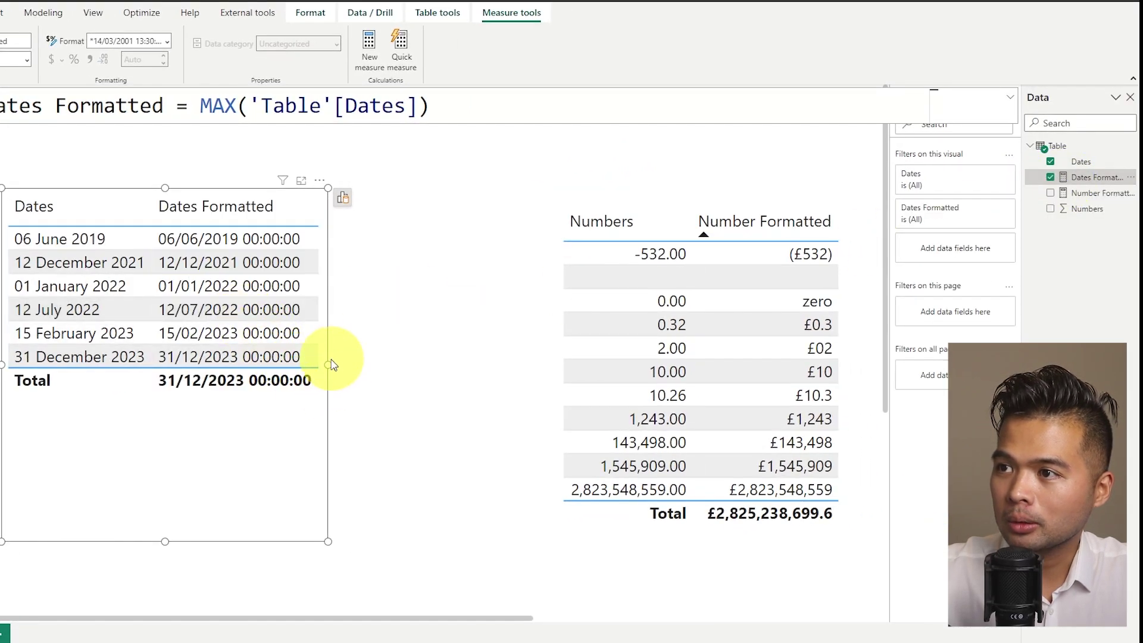
Step: Wrap the Dates Formatted expression as FORMAT(MAX('Table'[Dates]), "0"), and commit it
{"action": "left_click", "coordinate": [203, 106]}
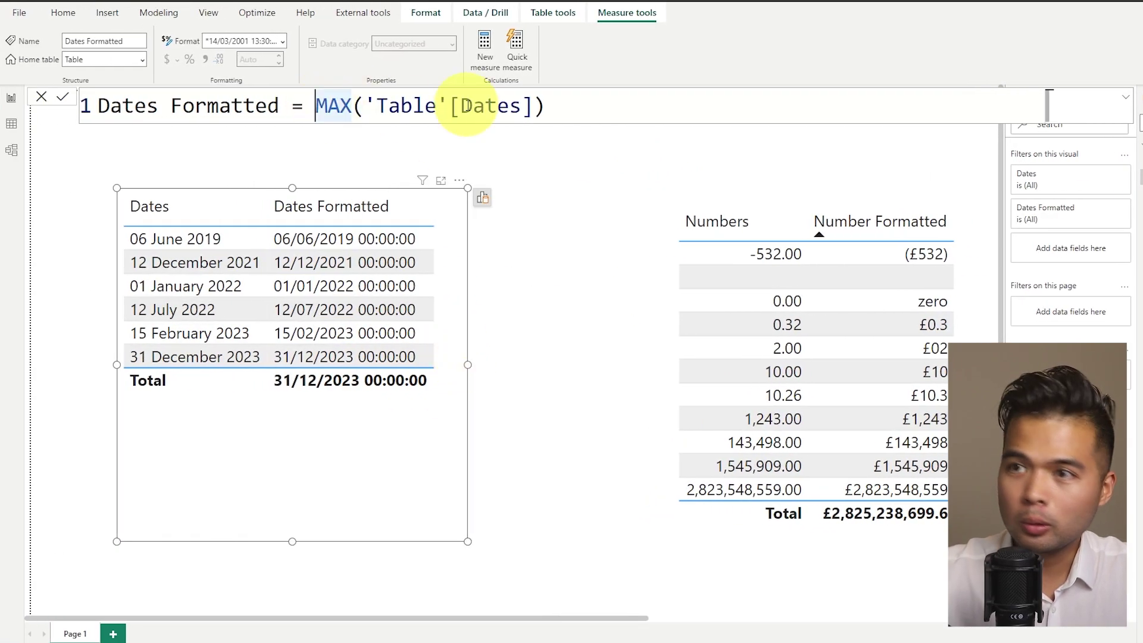
{"action": "type", "text": "FORMAT("}
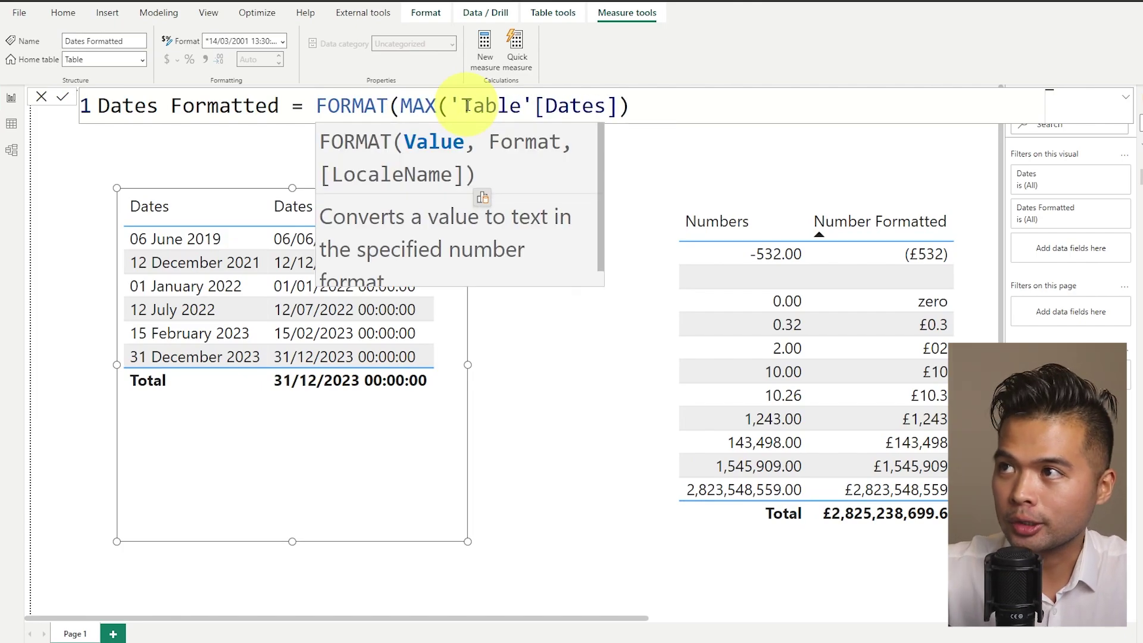
{"action": "left_click", "coordinate": [635, 111]}
{"action": "type", "text": ", "}
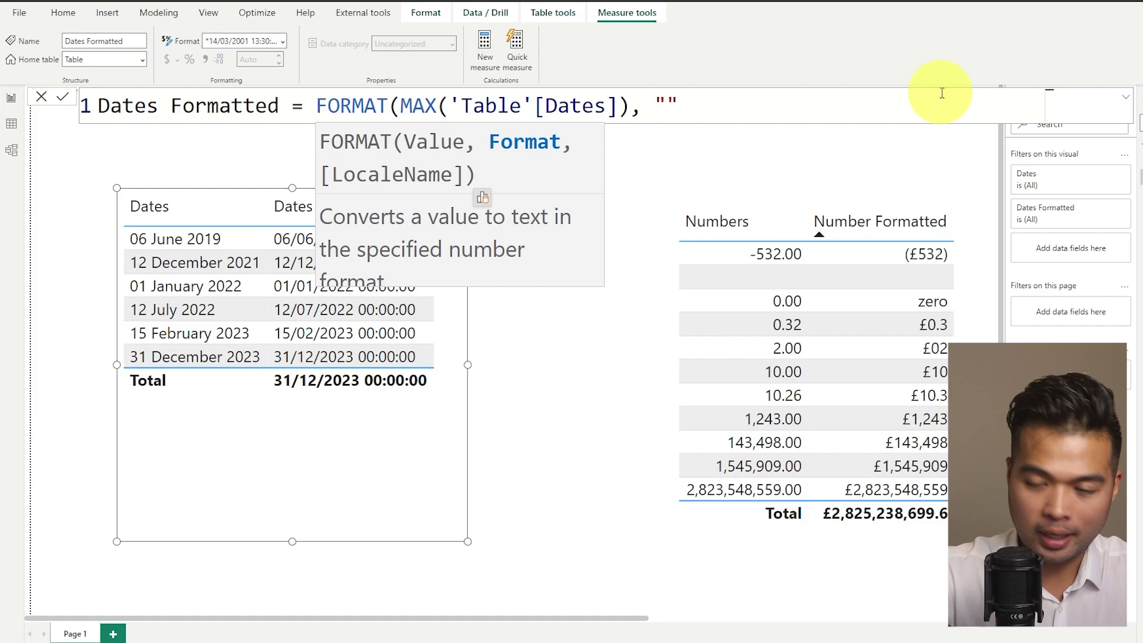
{"action": "type", "text": "\"0\")"}
{"action": "key", "text": "Return"}
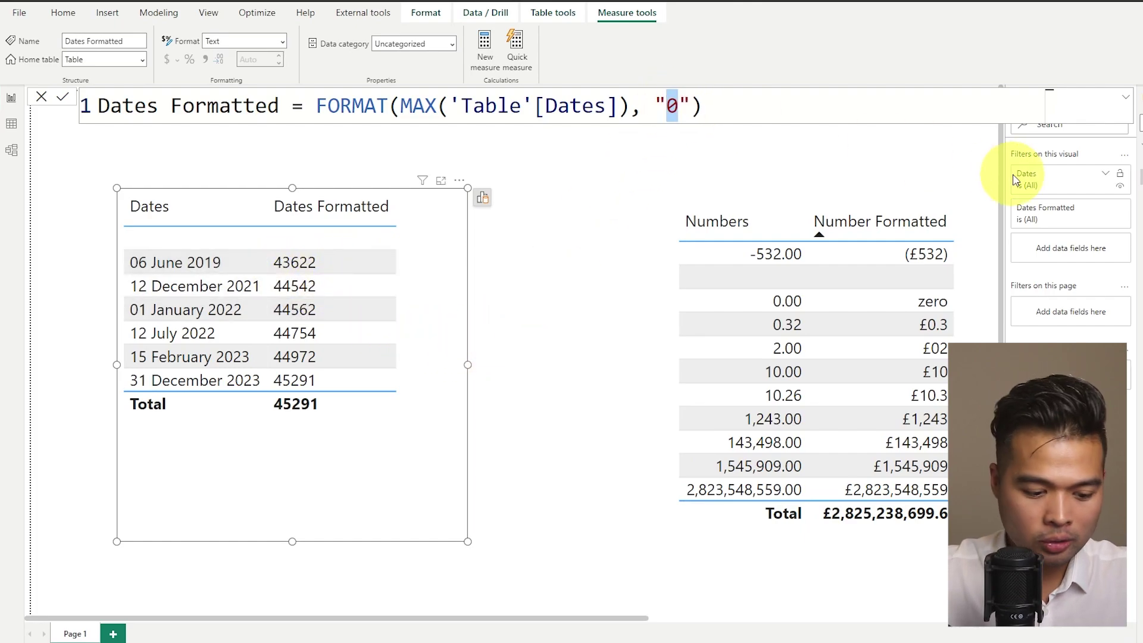
Step: Change the Dates Formatted format string to "dd MM yyyy", and commit it
{"action": "type", "text": "dd M"}
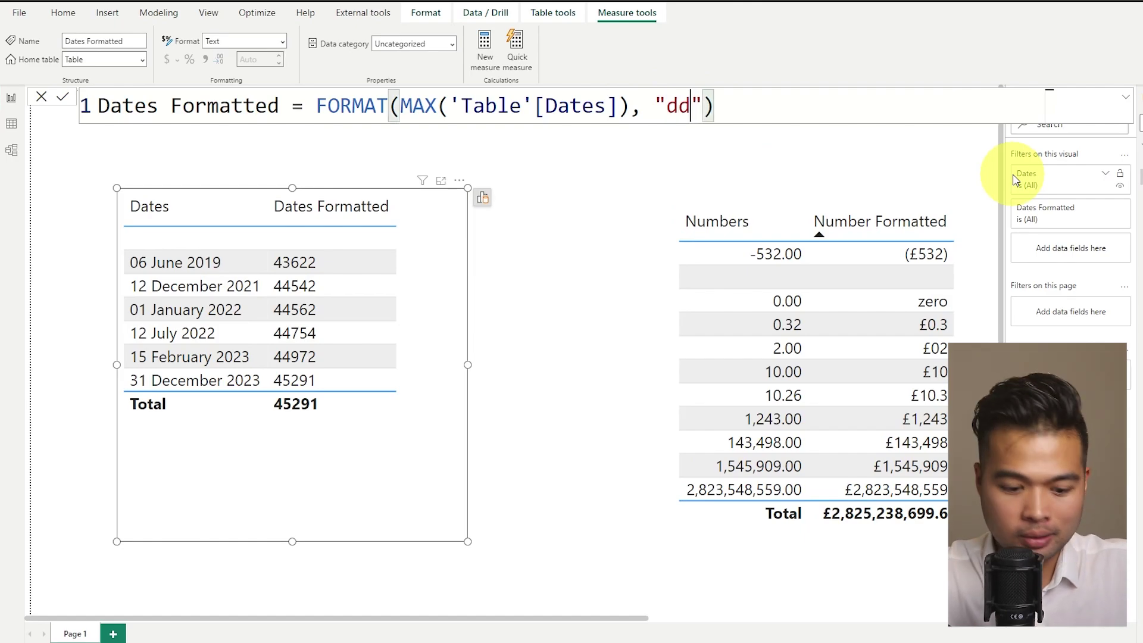
{"action": "type", "text": "M yyyy"}
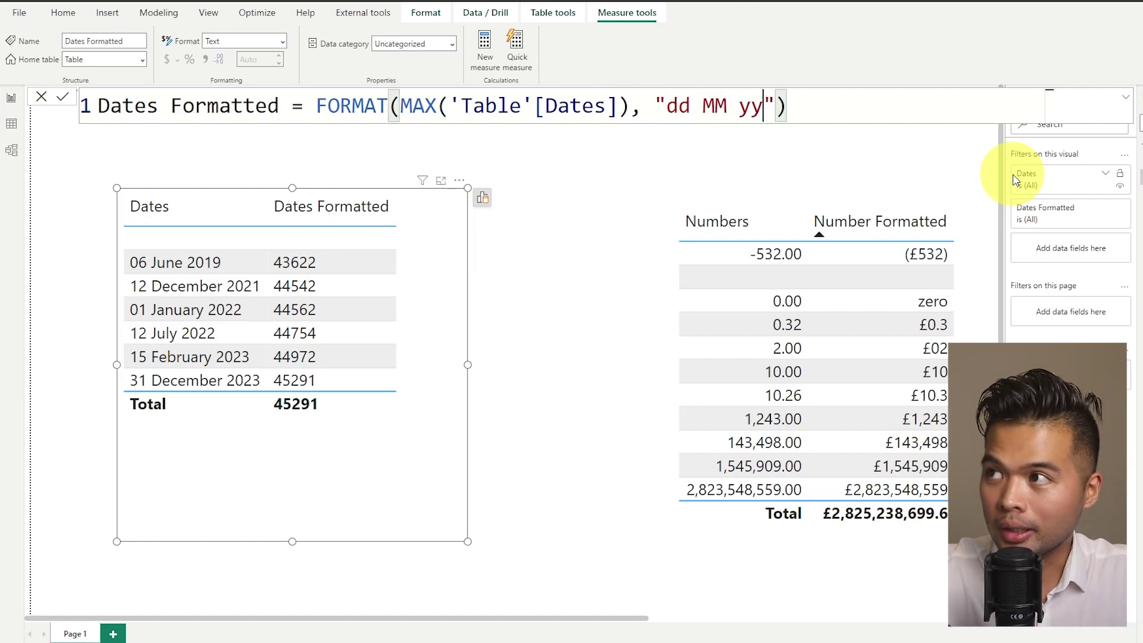
{"action": "key", "text": "Return"}
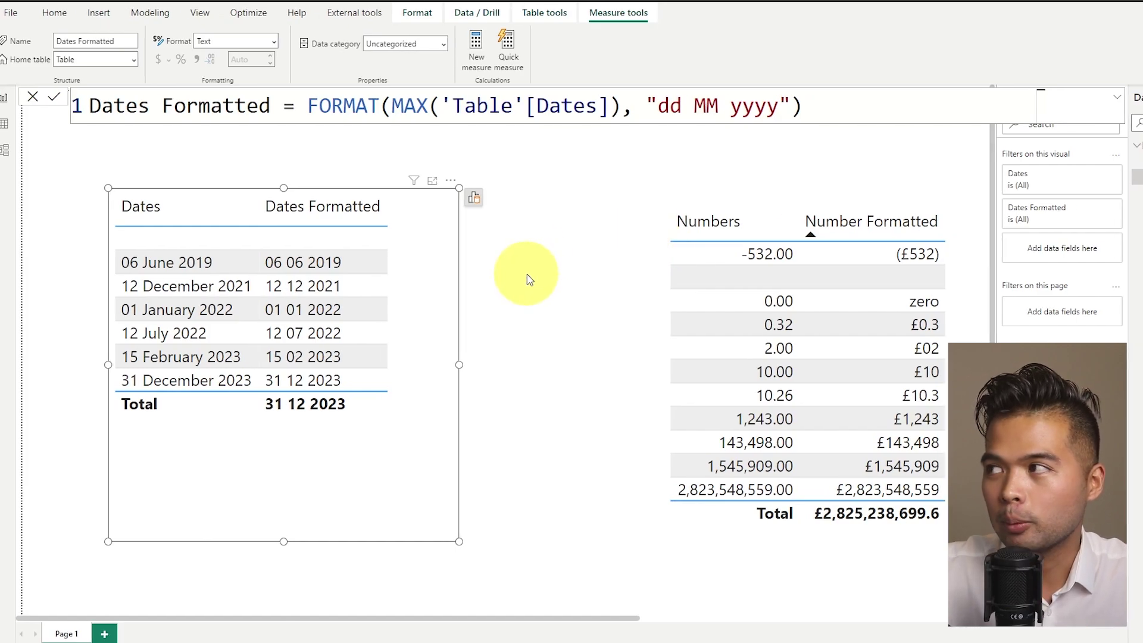
Step: Examine the built-in date formats available for the Dates column, and reopen the Dates Formatted measure
{"action": "left_click", "coordinate": [1079, 165]}
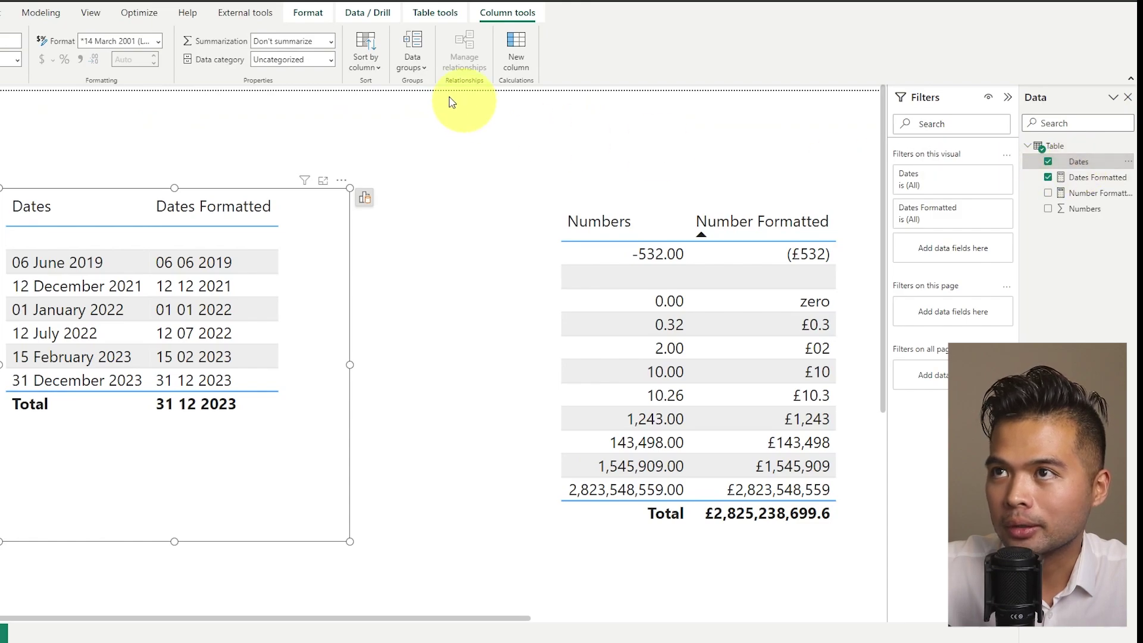
{"action": "left_click", "coordinate": [159, 41]}
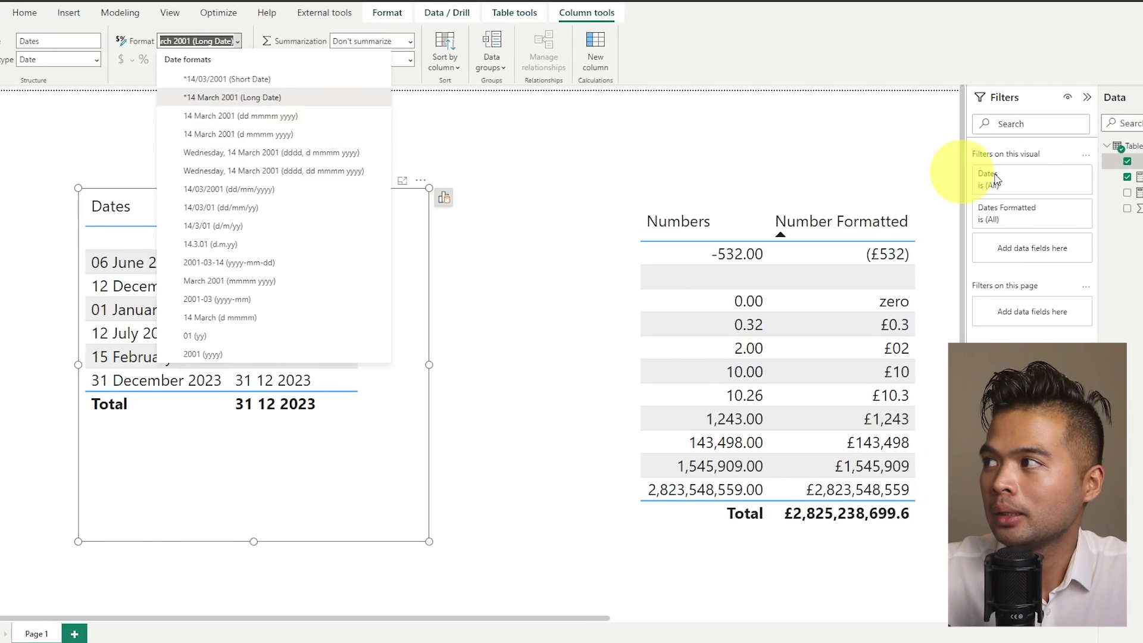
{"action": "left_click", "coordinate": [1138, 177]}
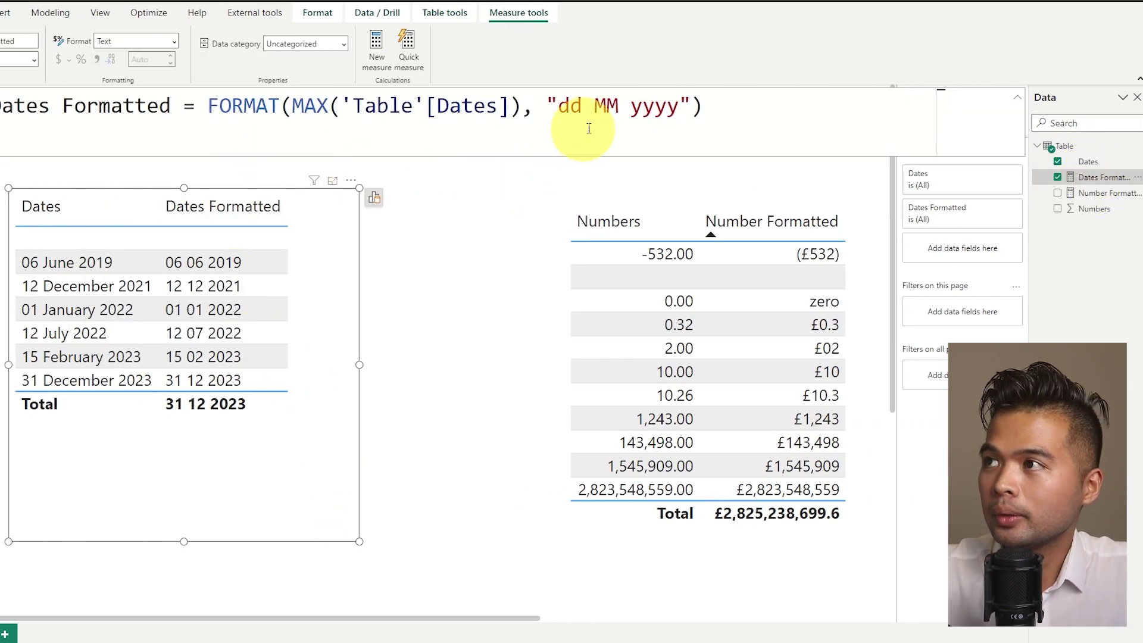
Step: Replace the Dates Formatted format string with "dd/mm/yyyy", and commit it
{"action": "left_click_drag", "start_coordinate": [680, 106], "coordinate": [571, 106]}
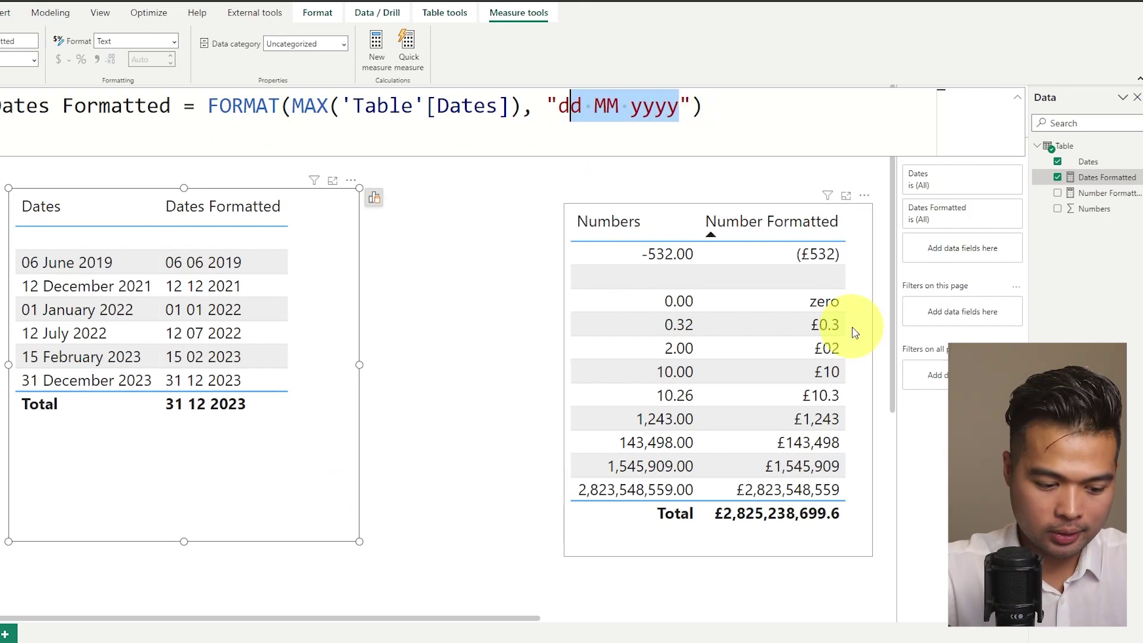
{"action": "key", "text": "BackSpace"}
{"action": "key", "text": "BackSpace"}
{"action": "type", "text": "dd/"}
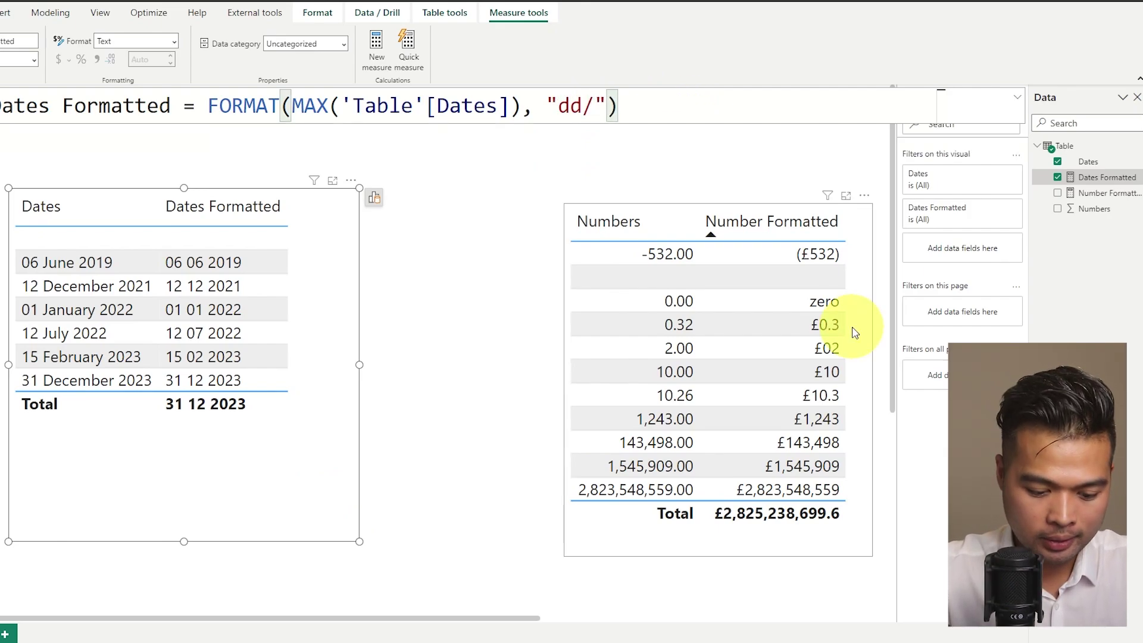
{"action": "type", "text": "mm/yyyy"}
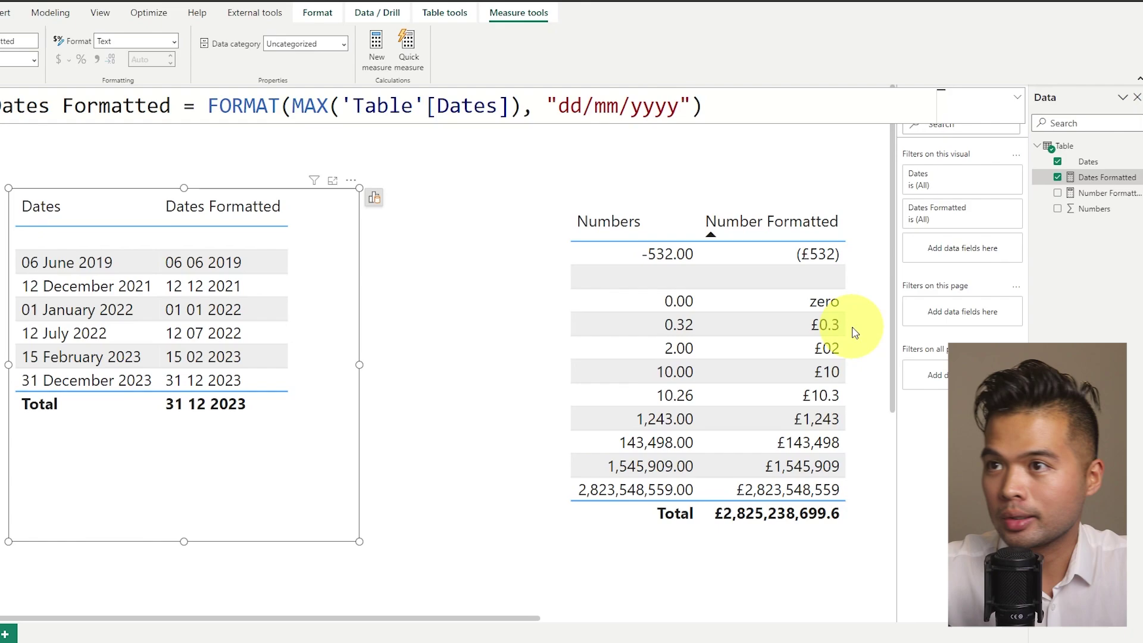
{"action": "key", "text": "Return"}
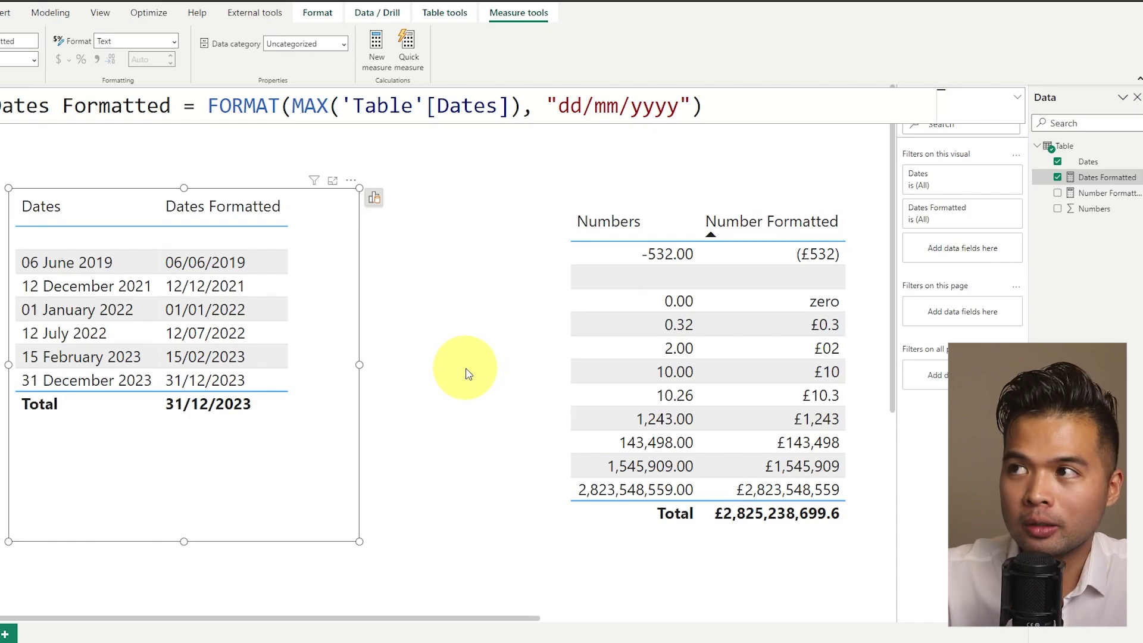
Step: Swap both slashes in the date format string for hyphens, making it "dd-mm-yyyy", and commit it
{"action": "double_click", "coordinate": [621, 106]}
{"action": "type", "text": "-"}
{"action": "double_click", "coordinate": [588, 102]}
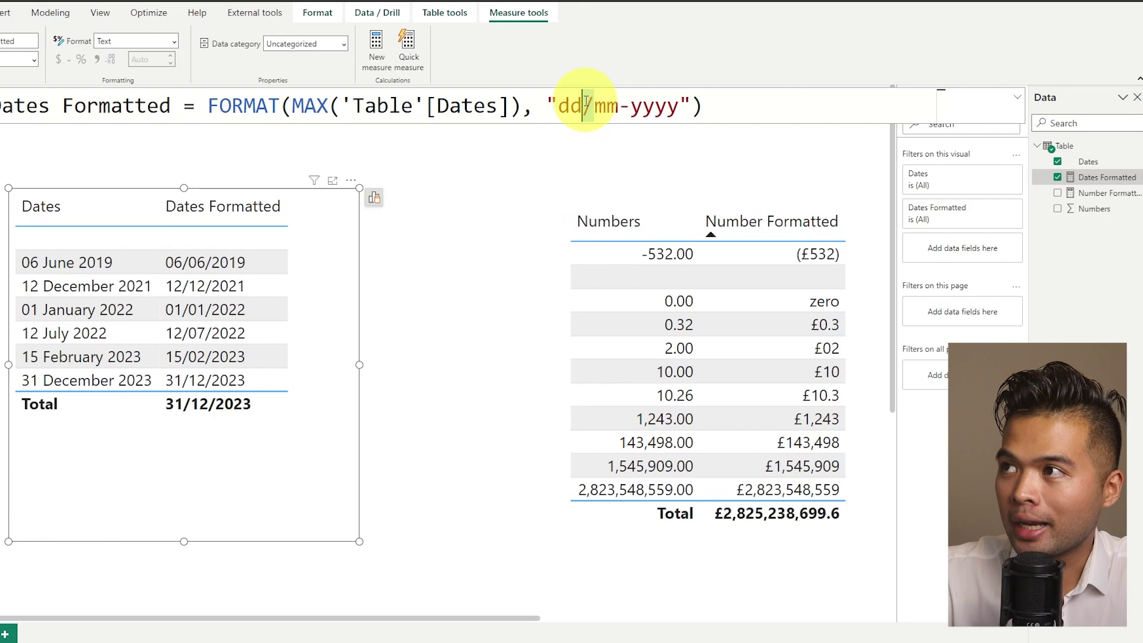
{"action": "type", "text": "-"}
{"action": "key", "text": "Return"}
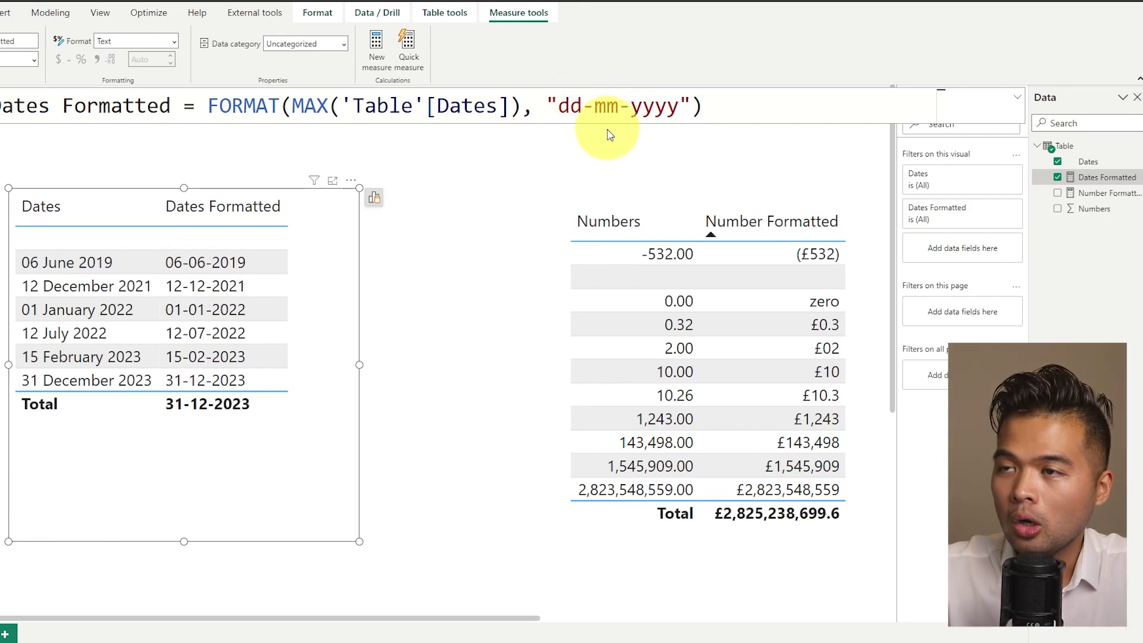
Step: Replace both hyphens in the date format string with spaces, making it "dd mm yyyy", and commit it
{"action": "double_click", "coordinate": [588, 106]}
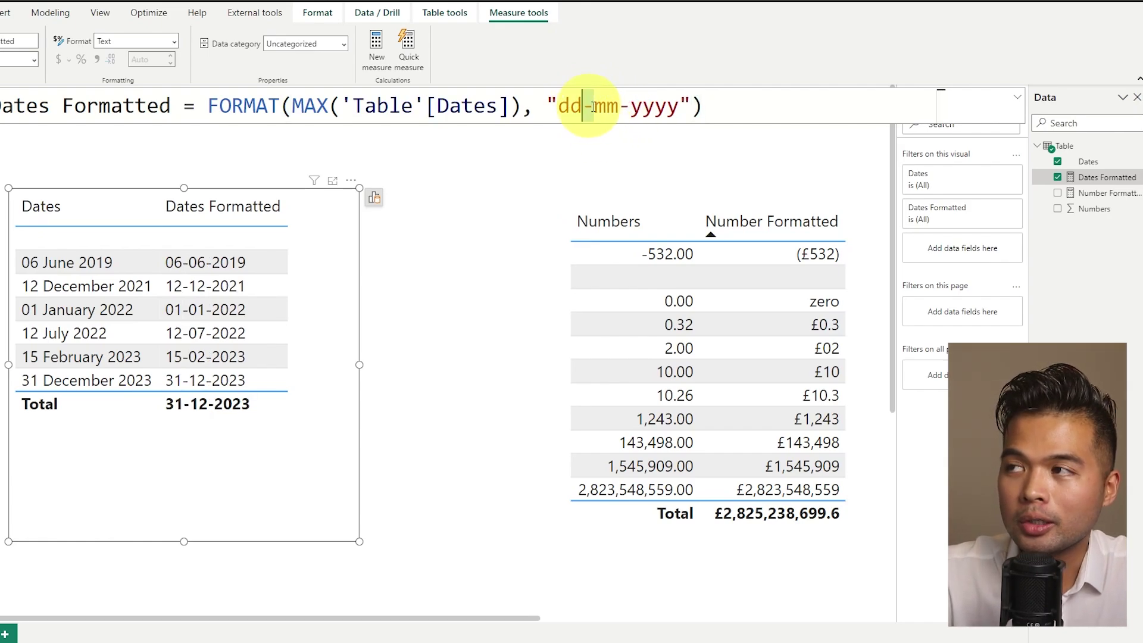
{"action": "double_click", "coordinate": [625, 107]}
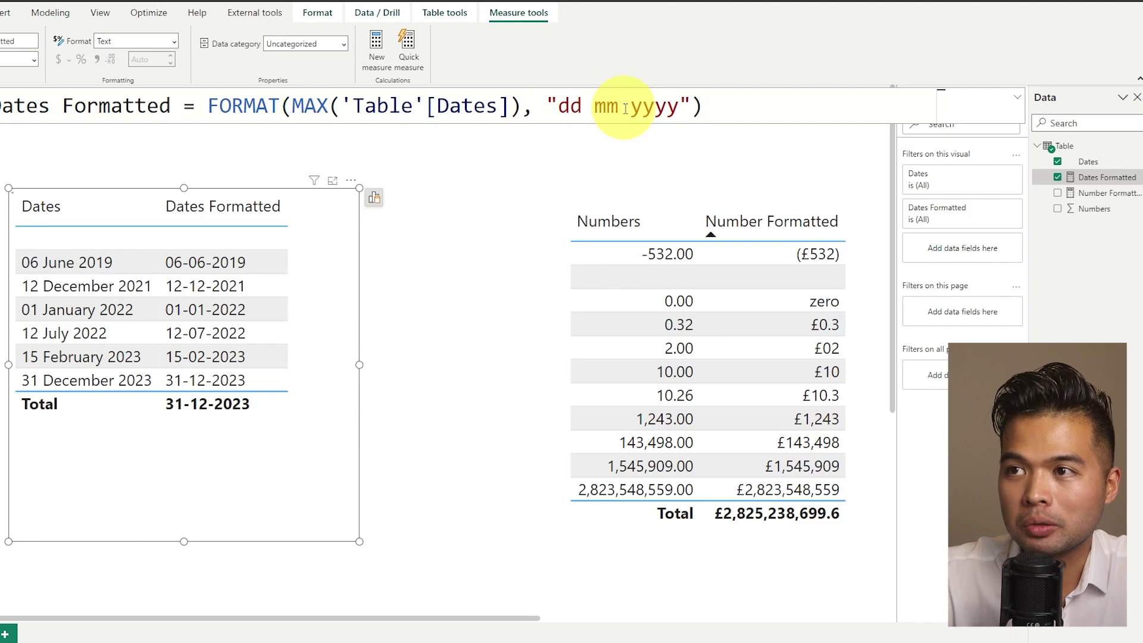
{"action": "key", "text": "Return"}
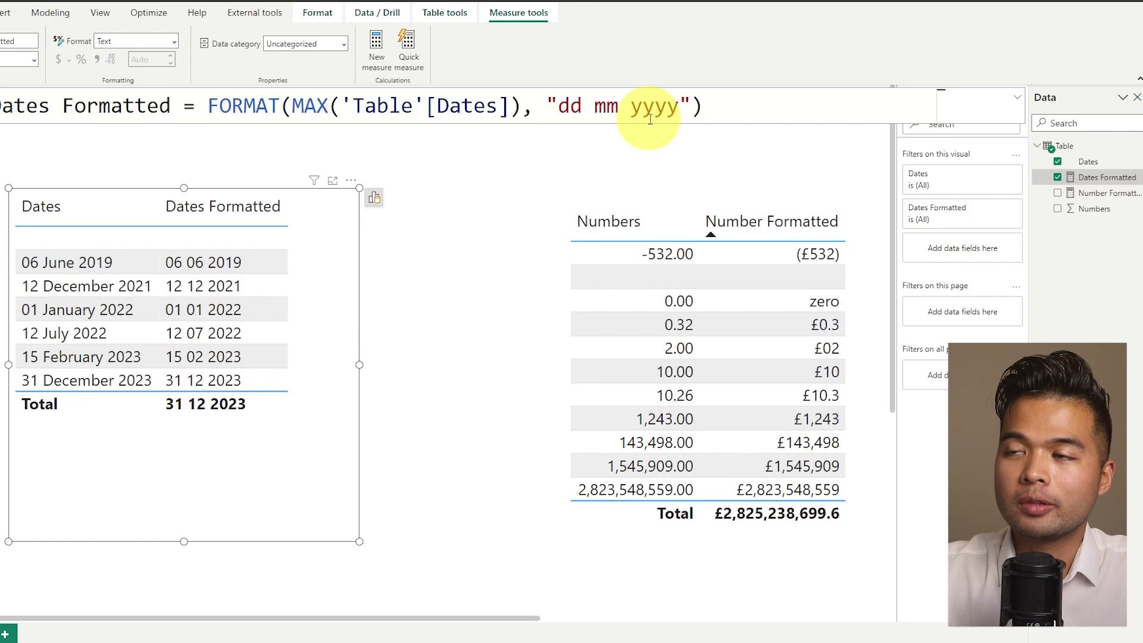
Step: Try the two-digit year format "dd mm yy" in Dates Formatted, and restore the four-digit year "dd mm yyyy"
{"action": "left_click_drag", "start_coordinate": [651, 116], "coordinate": [631, 111]}
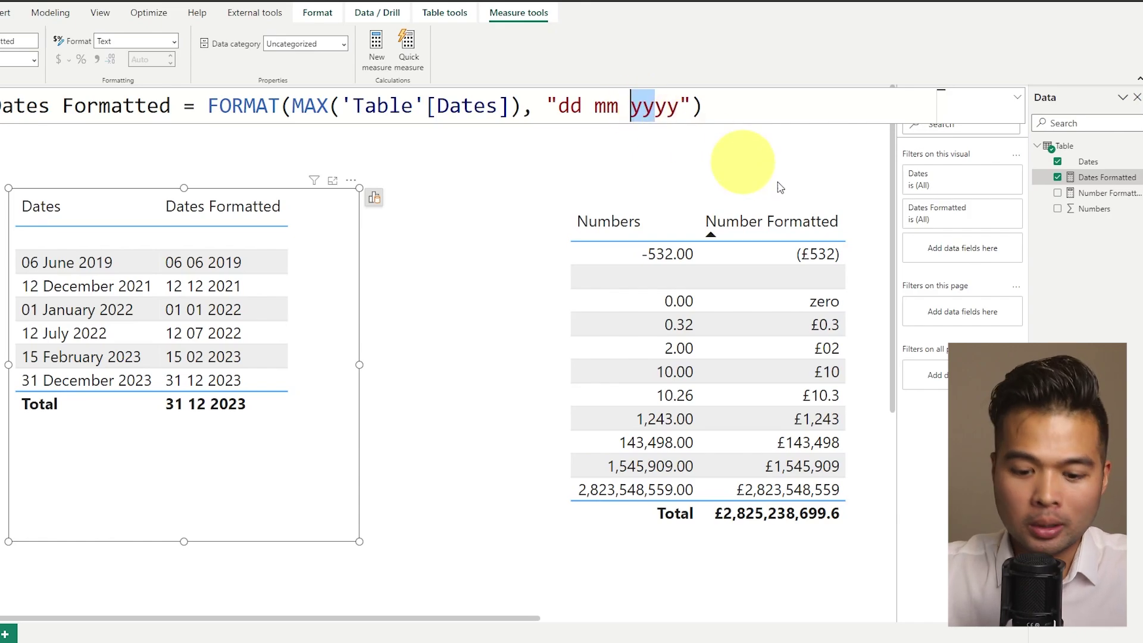
{"action": "key", "text": "BackSpace"}
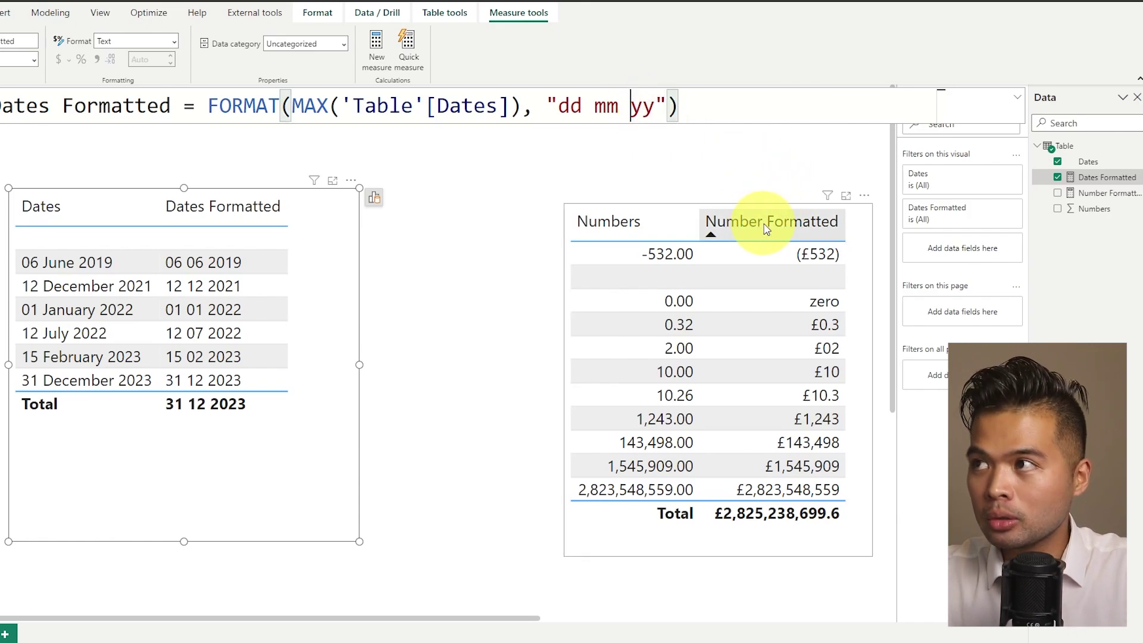
{"action": "key", "text": "Return"}
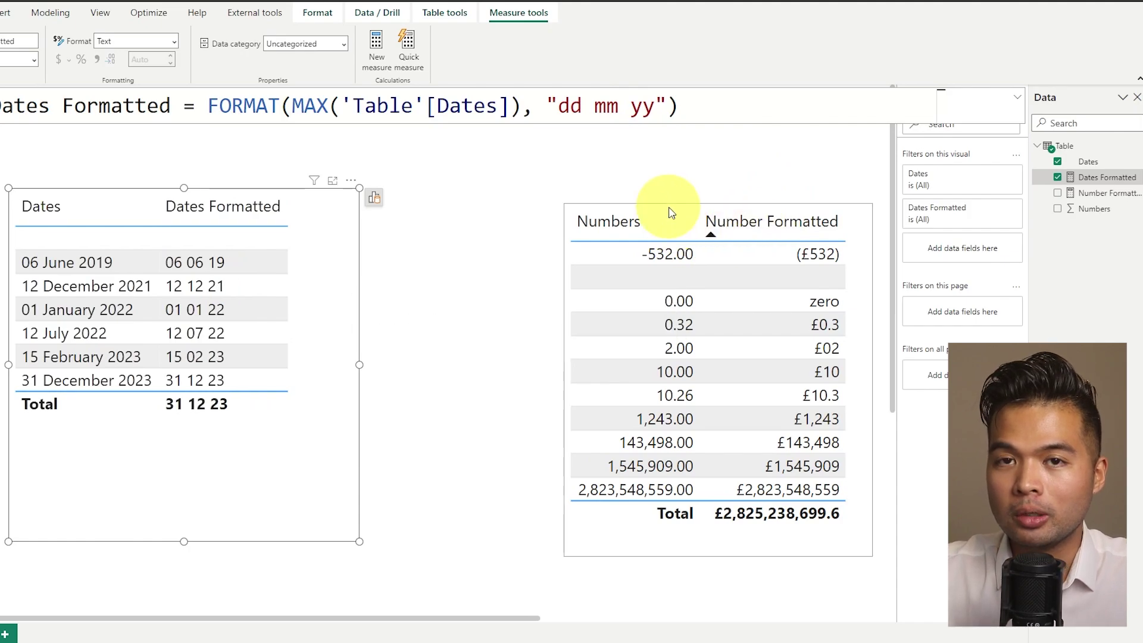
{"action": "left_click", "coordinate": [622, 116]}
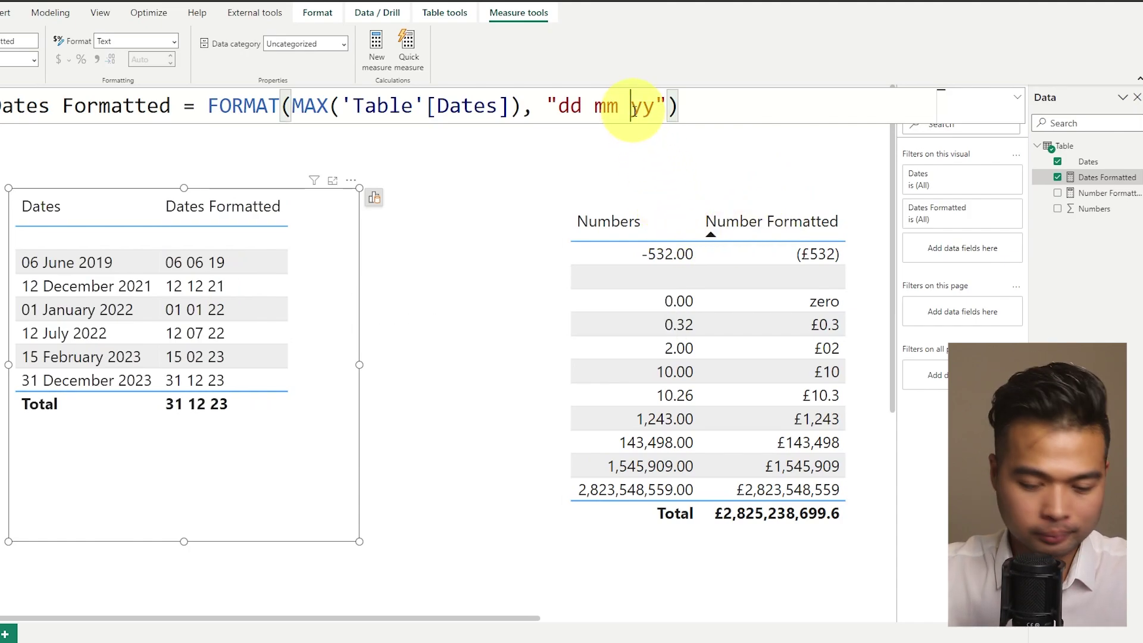
{"action": "type", "text": "yy"}
{"action": "key", "text": "Return"}
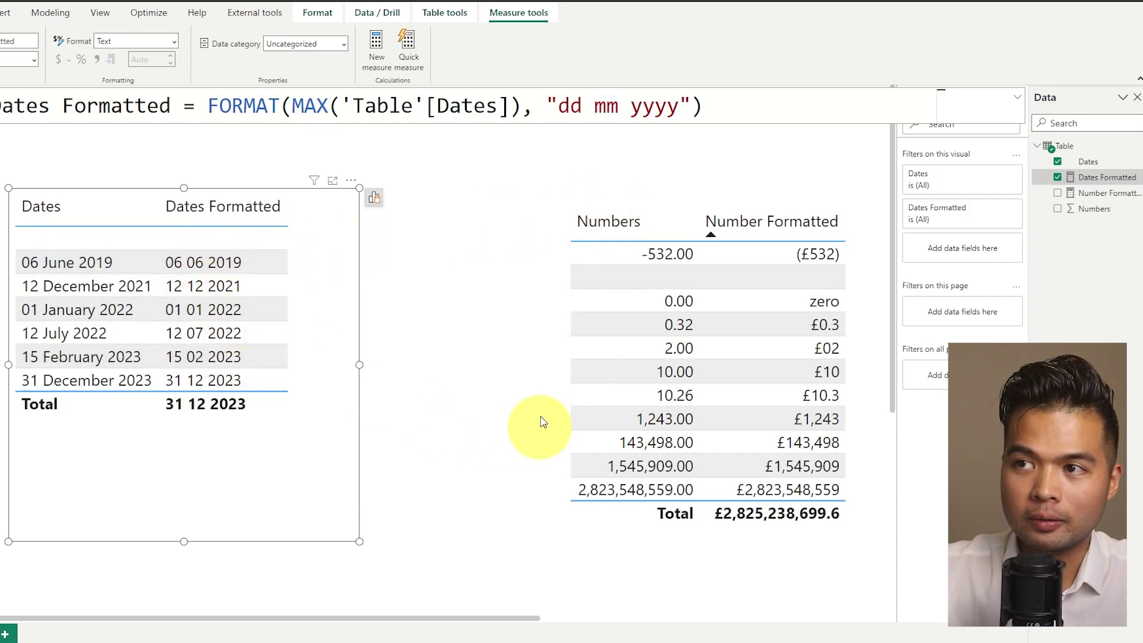
Step: Shorten the month code to a single m, making the format string "dd m yyyy", and commit it
{"action": "left_click", "coordinate": [604, 106]}
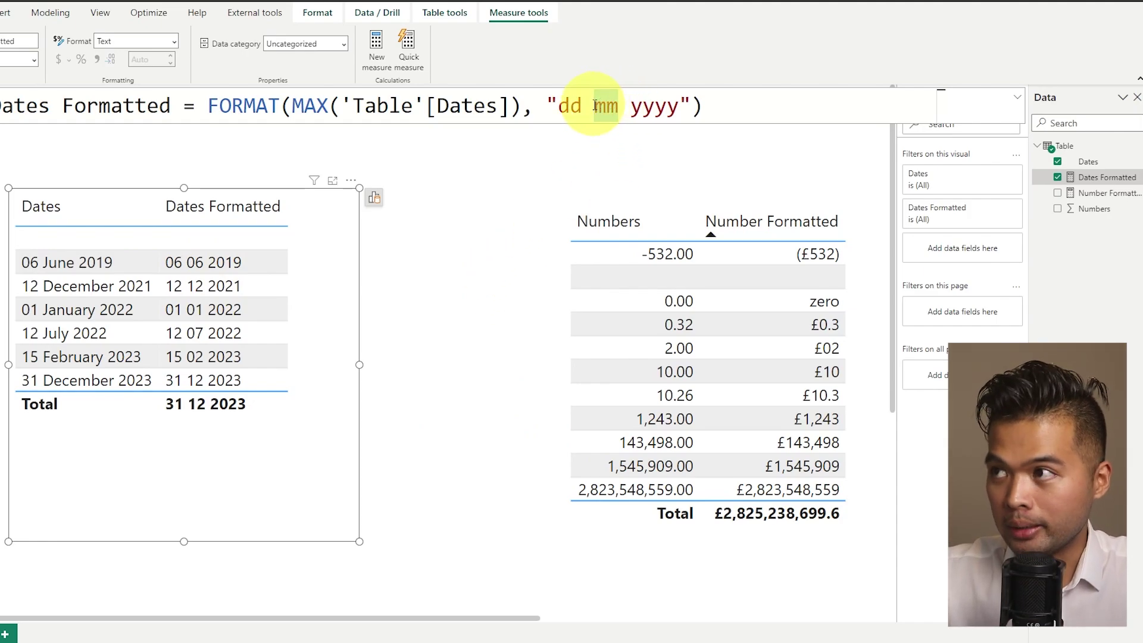
{"action": "key", "text": "BackSpace"}
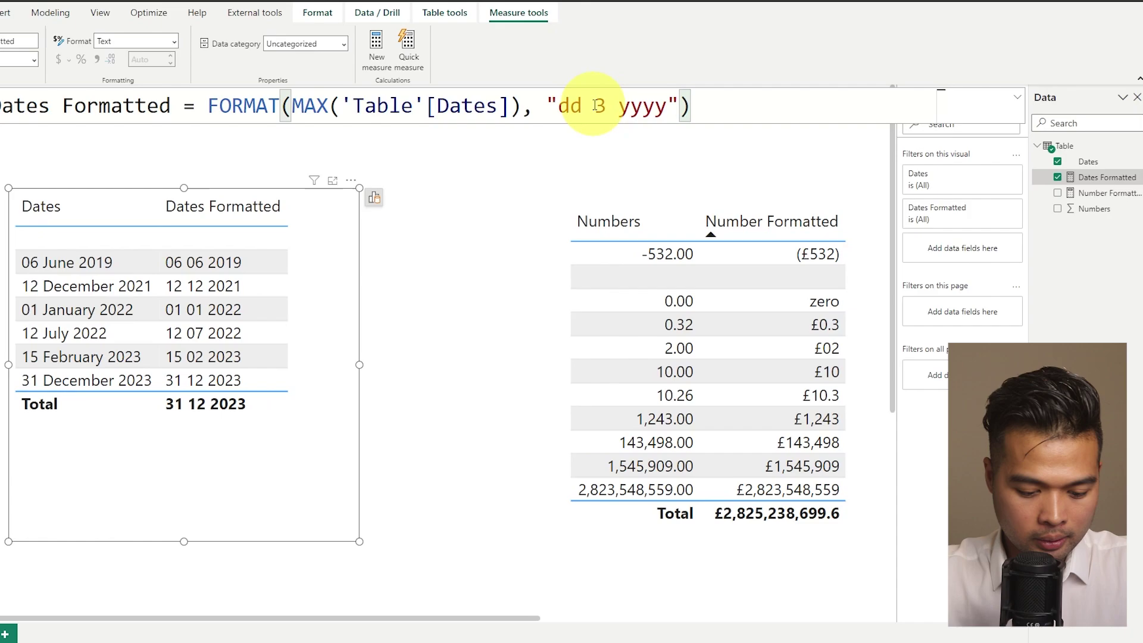
{"action": "key", "text": "Return"}
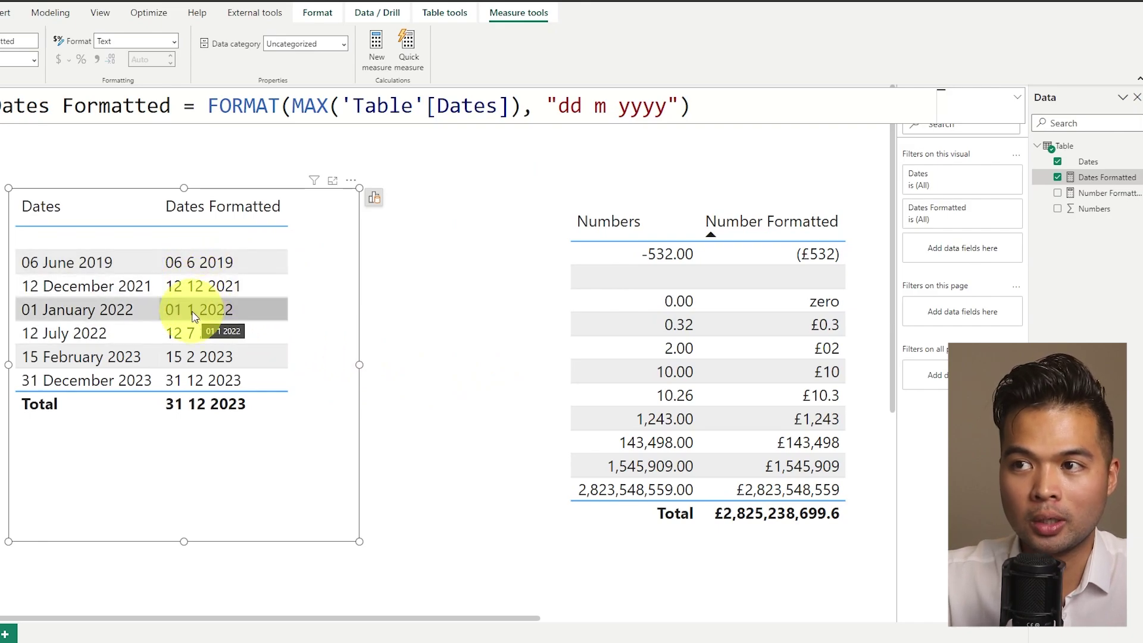
Step: Commit the abbreviated month name format "dd mmm yyyy", and extend it to the full month name format "dd mmmm yyyy"
{"action": "left_click", "coordinate": [605, 107]}
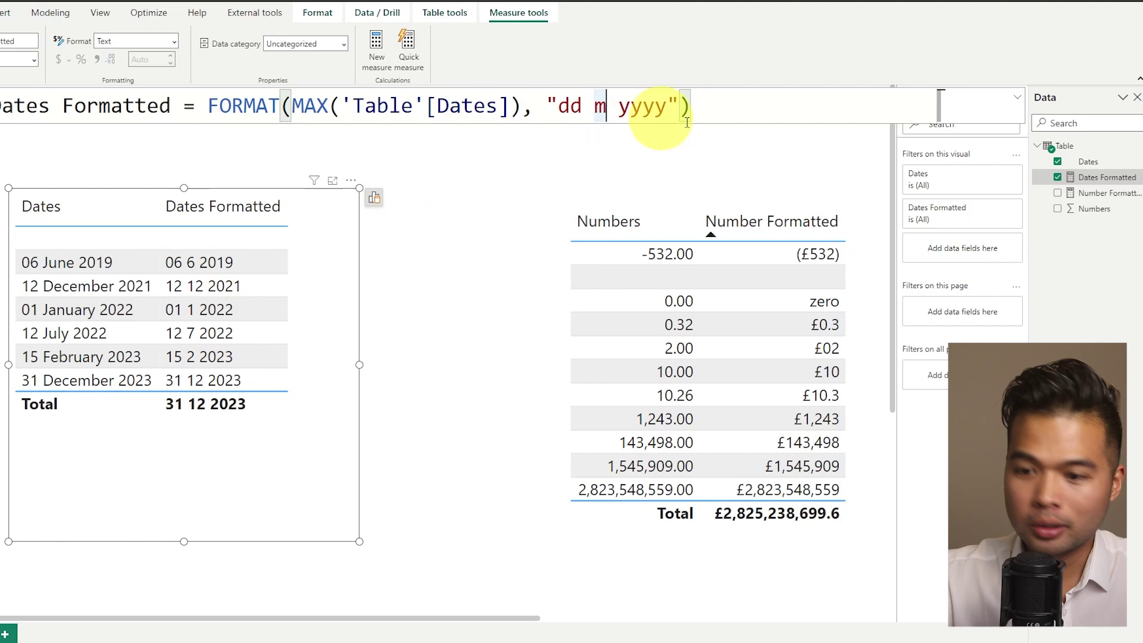
{"action": "type", "text": "mm"}
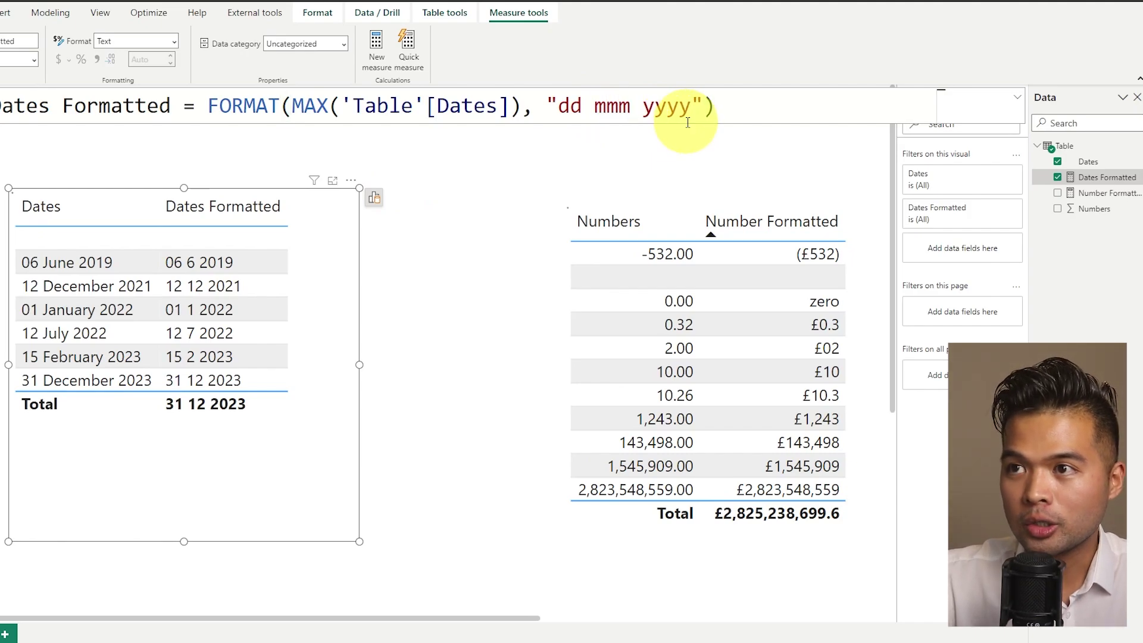
{"action": "key", "text": "Return"}
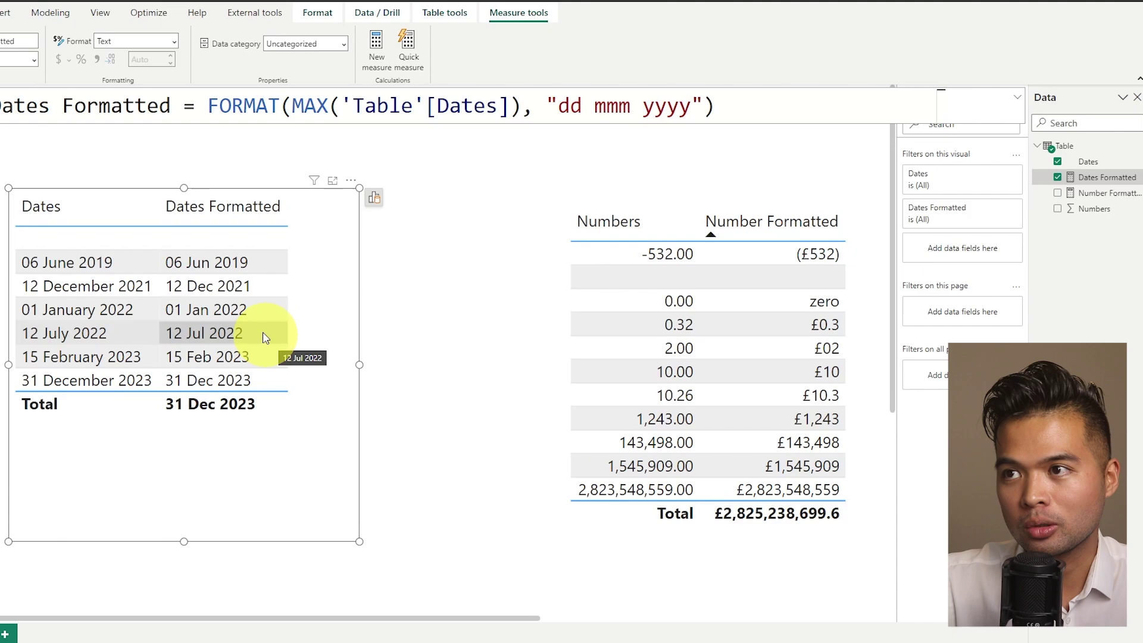
{"action": "left_click", "coordinate": [630, 110]}
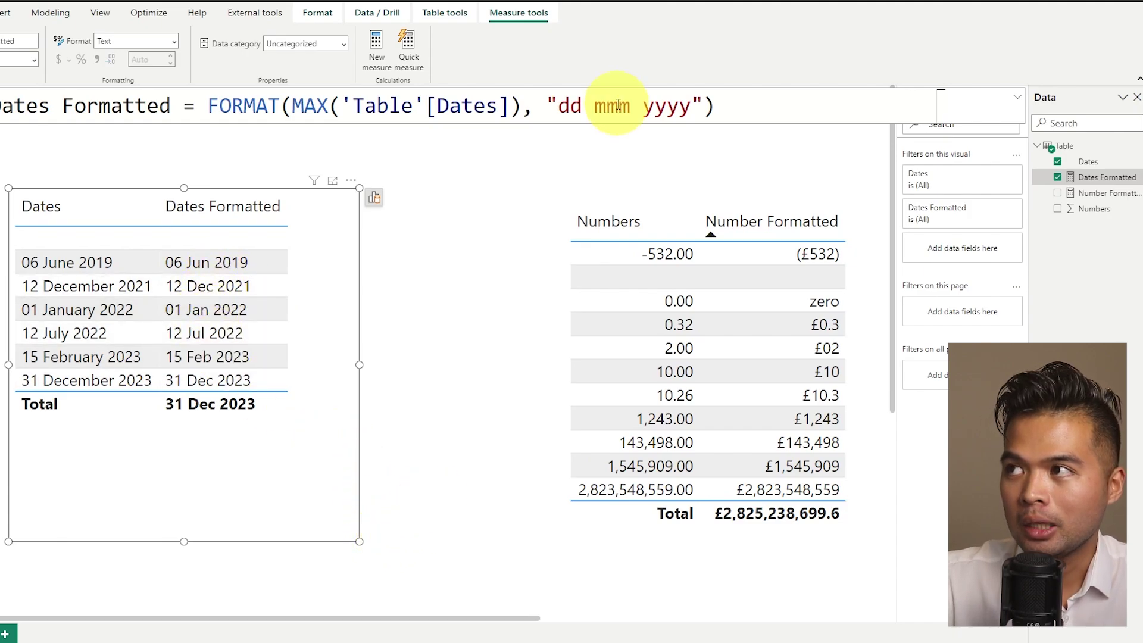
{"action": "type", "text": "m"}
{"action": "key", "text": "Return"}
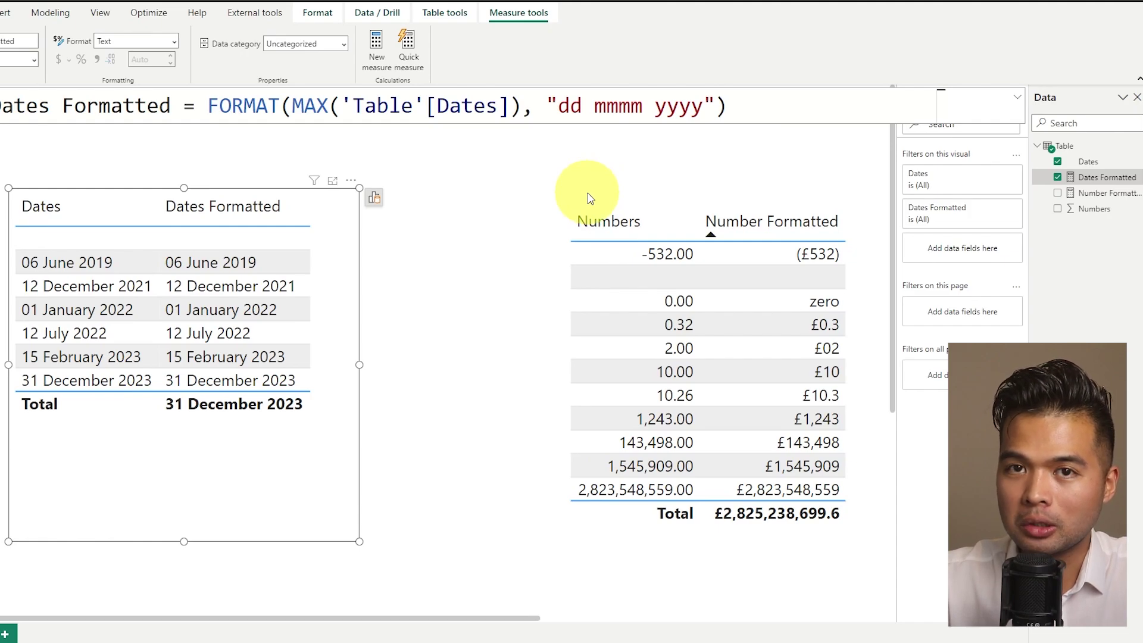
Step: Drop the day's leading zero by changing the format string to "d mmmm yyyy", and commit it
{"action": "left_click_drag", "start_coordinate": [557, 107], "coordinate": [570, 107]}
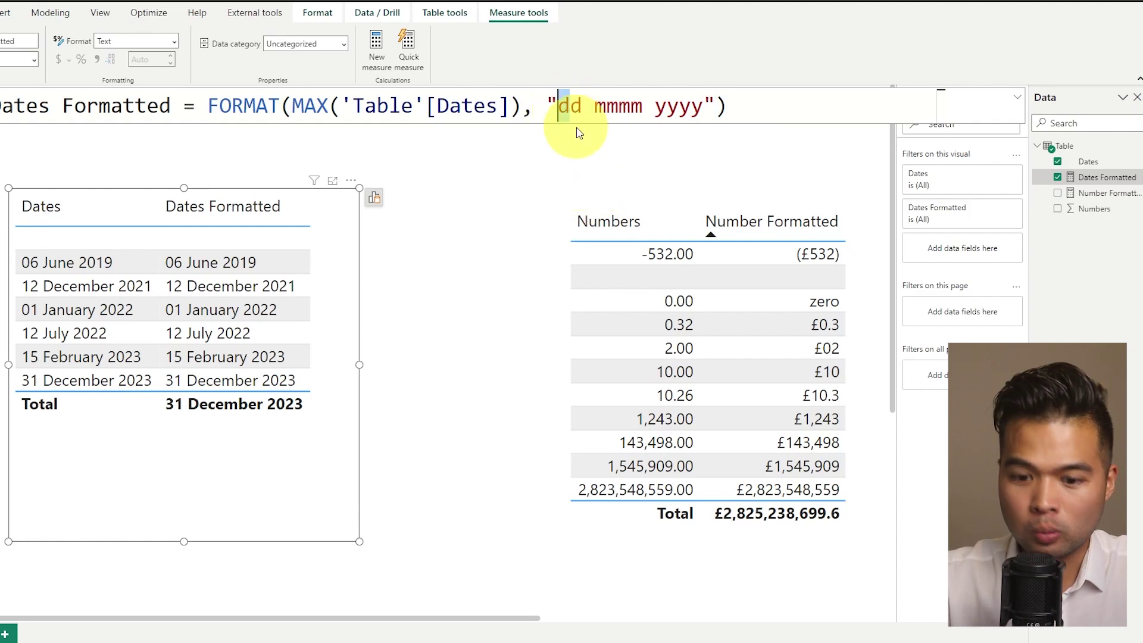
{"action": "key", "text": "BackSpace"}
{"action": "key", "text": "Return"}
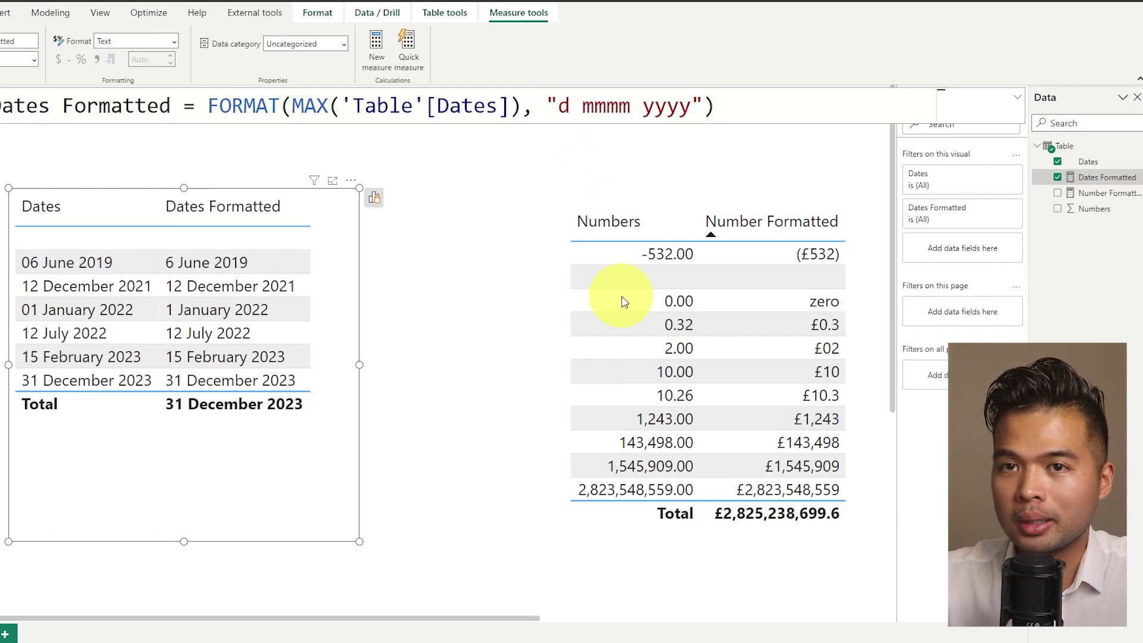
Step: Commit the short weekday name format "ddd mmmm yyyy", and extend it to the full weekday name format "dddd mmmm yyyy"
{"action": "left_click", "coordinate": [569, 107]}
{"action": "type", "text": "dd"}
{"action": "key", "text": "Return"}
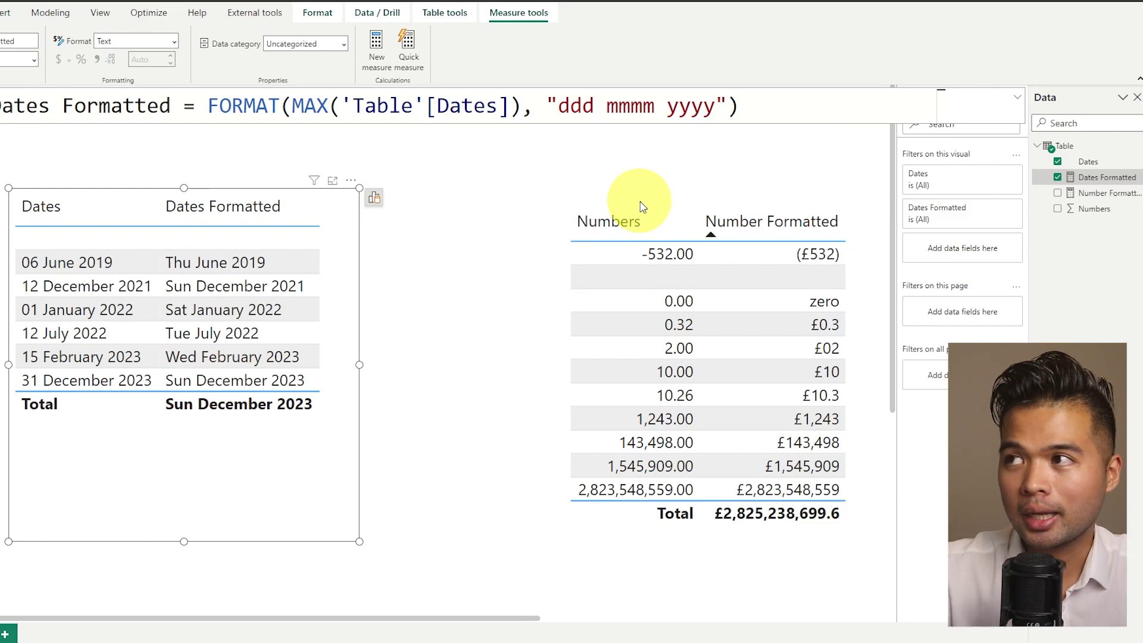
{"action": "left_click", "coordinate": [595, 110]}
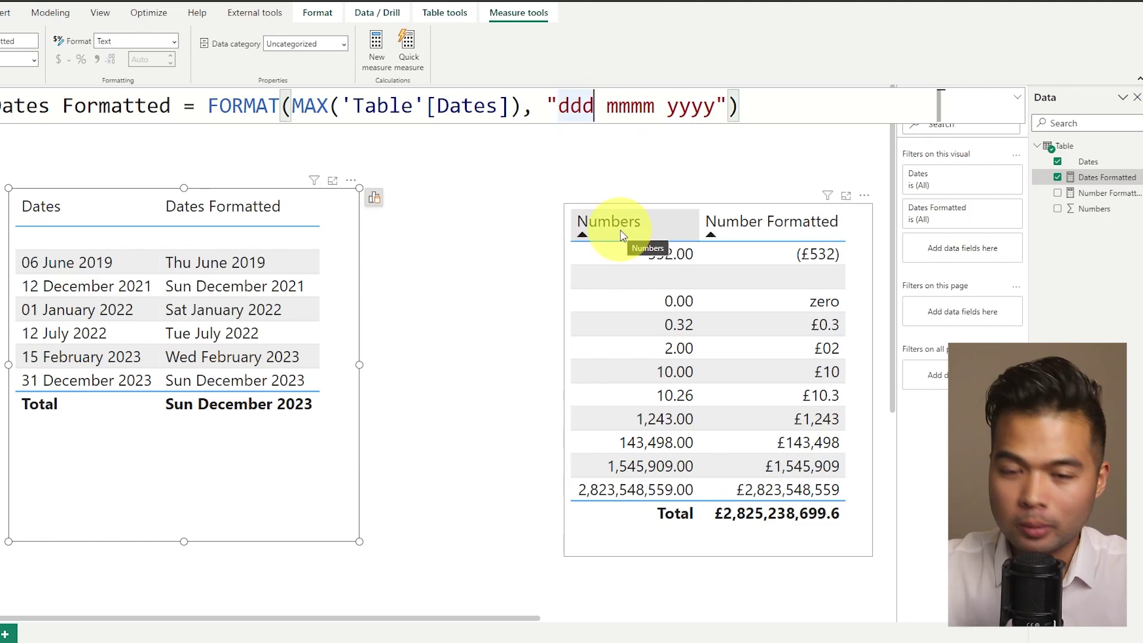
{"action": "type", "text": "d"}
{"action": "key", "text": "Return"}
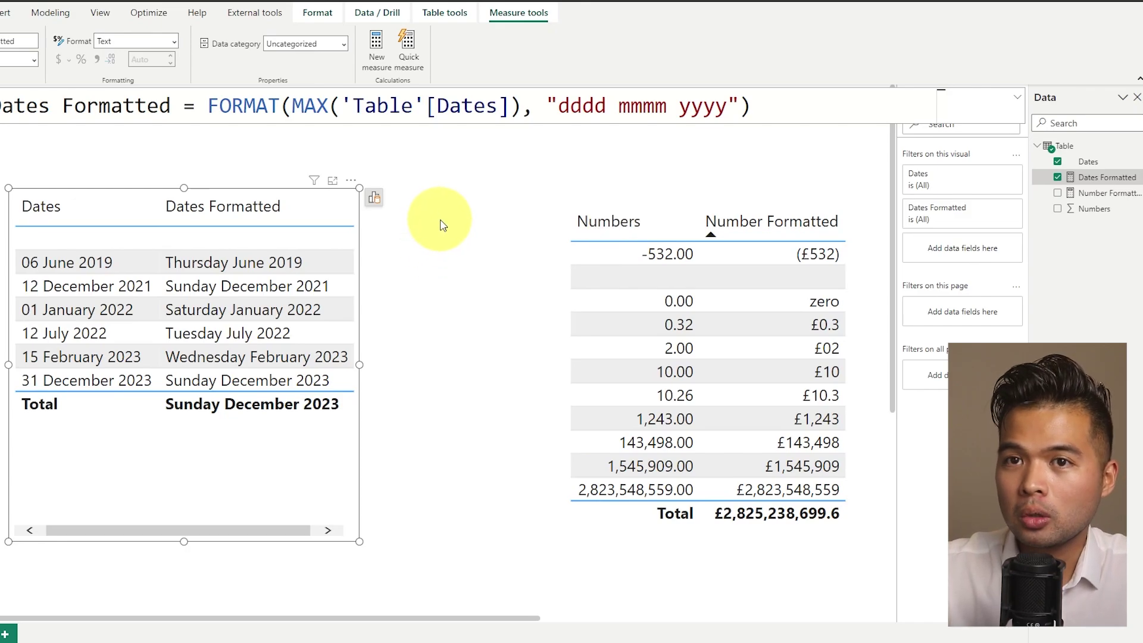
Step: Replace the whole format string with the quarter code "q", and extend it with the year as "q yyyy"
{"action": "left_click_drag", "start_coordinate": [727, 107], "coordinate": [558, 108]}
{"action": "type", "text": "q"}
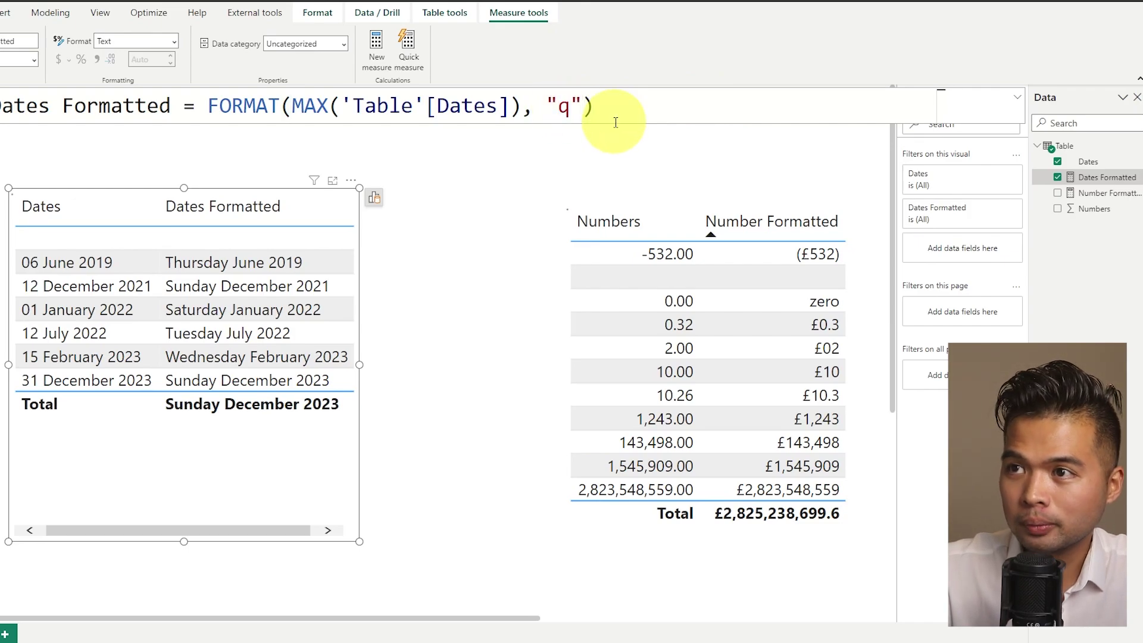
{"action": "key", "text": "Return"}
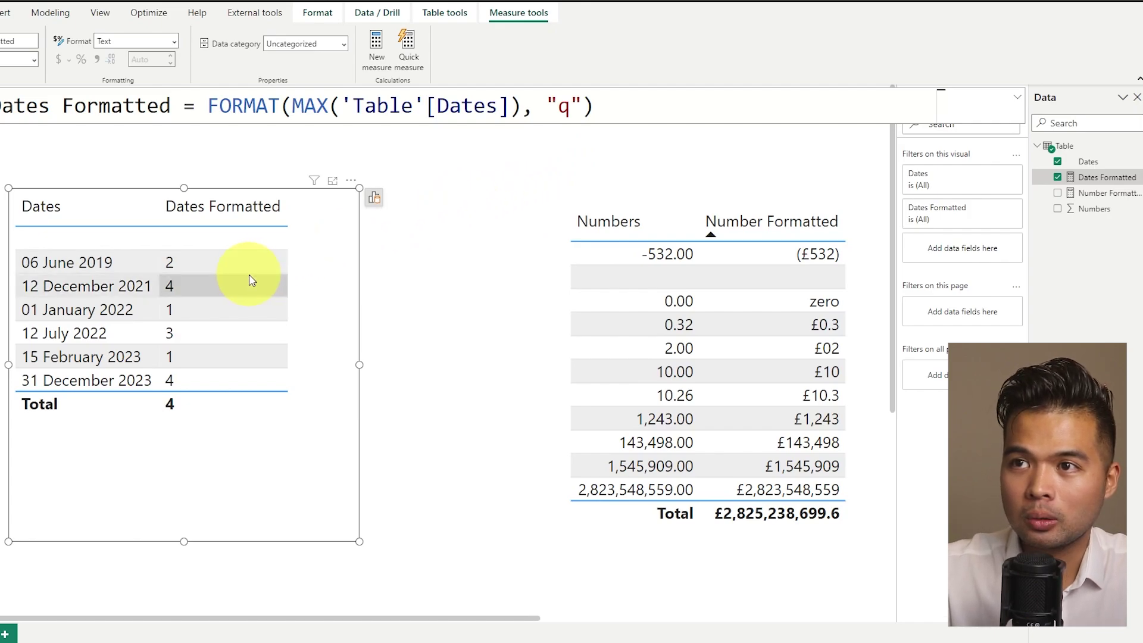
{"action": "left_click", "coordinate": [570, 107]}
{"action": "type", "text": "yyyy"}
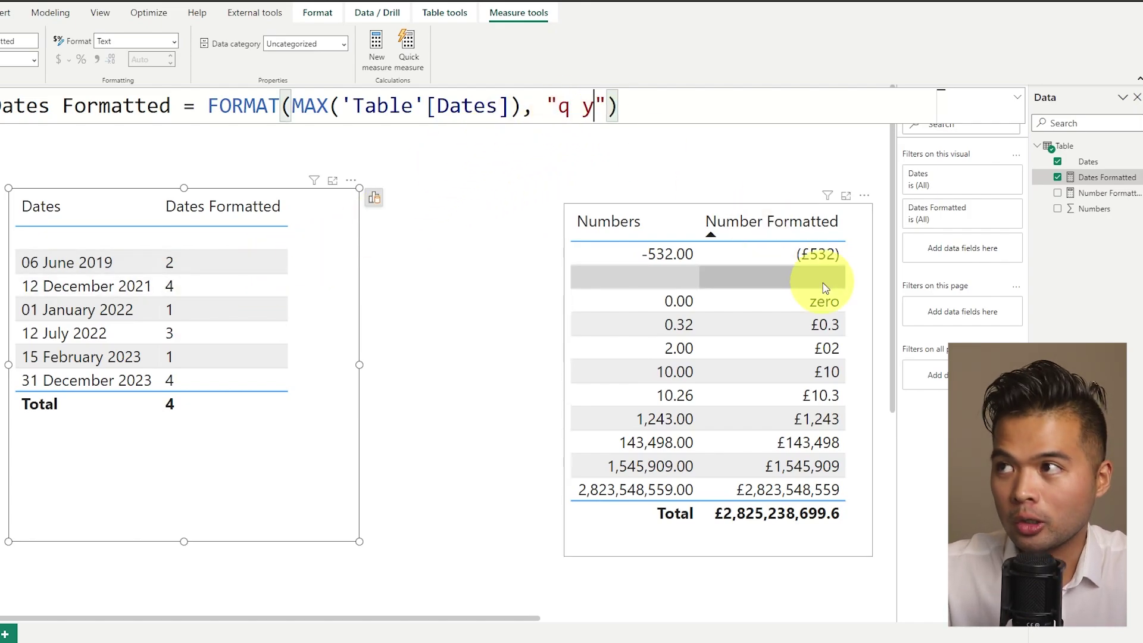
{"action": "key", "text": "Return"}
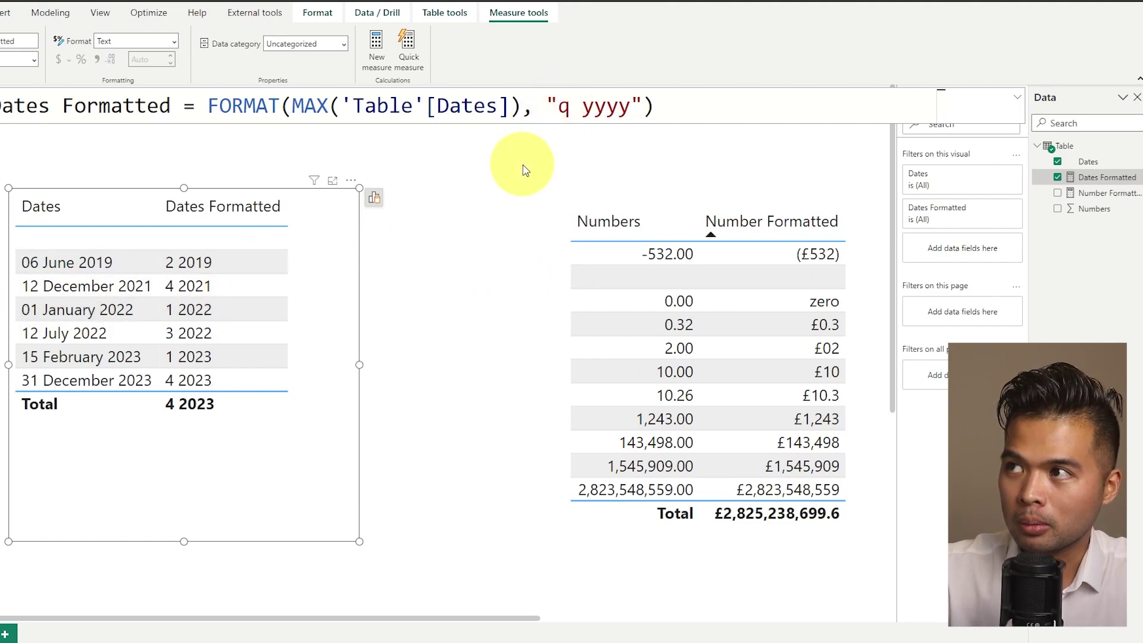
Step: Prefix the quarter number with an escaped literal Q, making the format string "\Qq yyyy", and commit it
{"action": "left_click", "coordinate": [559, 106]}
{"action": "type", "text": "\\"}
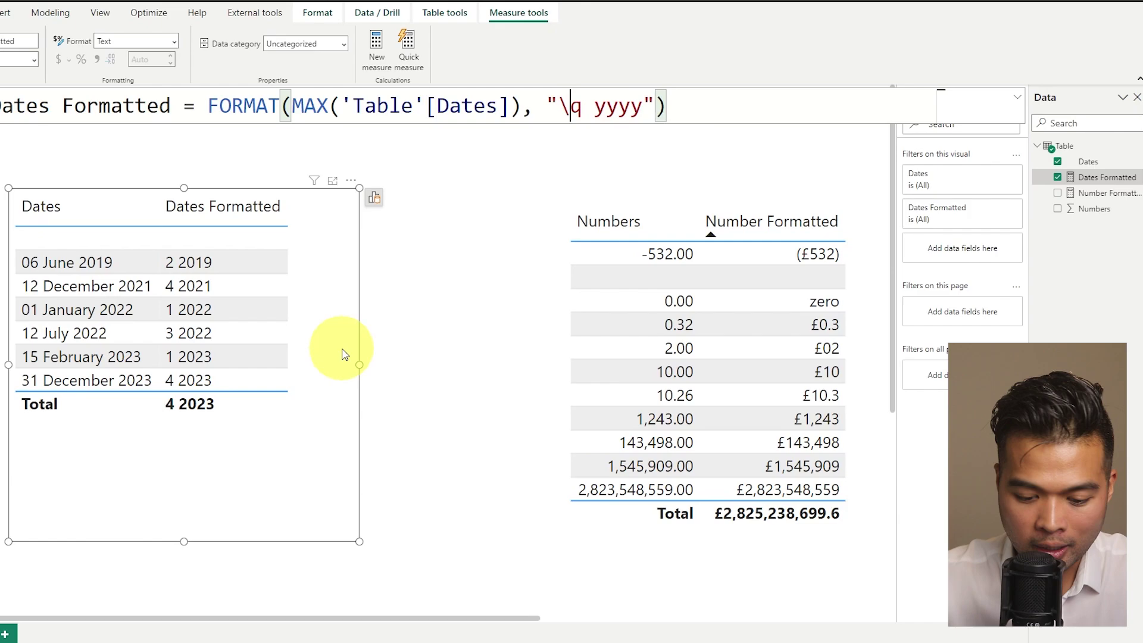
{"action": "type", "text": "Q"}
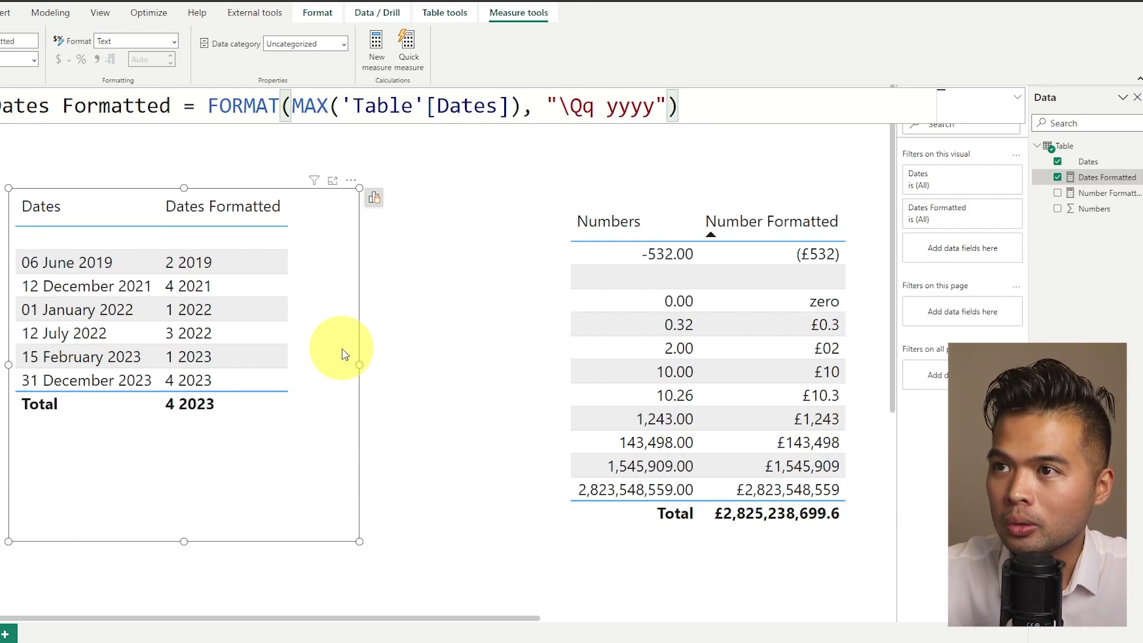
{"action": "key", "text": "Return"}
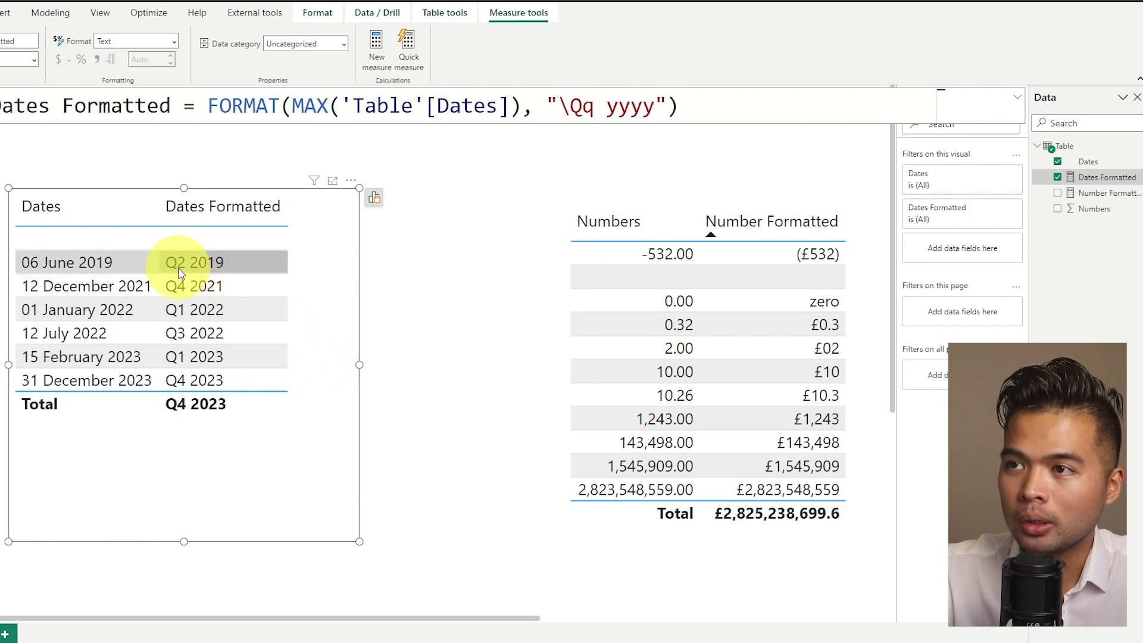